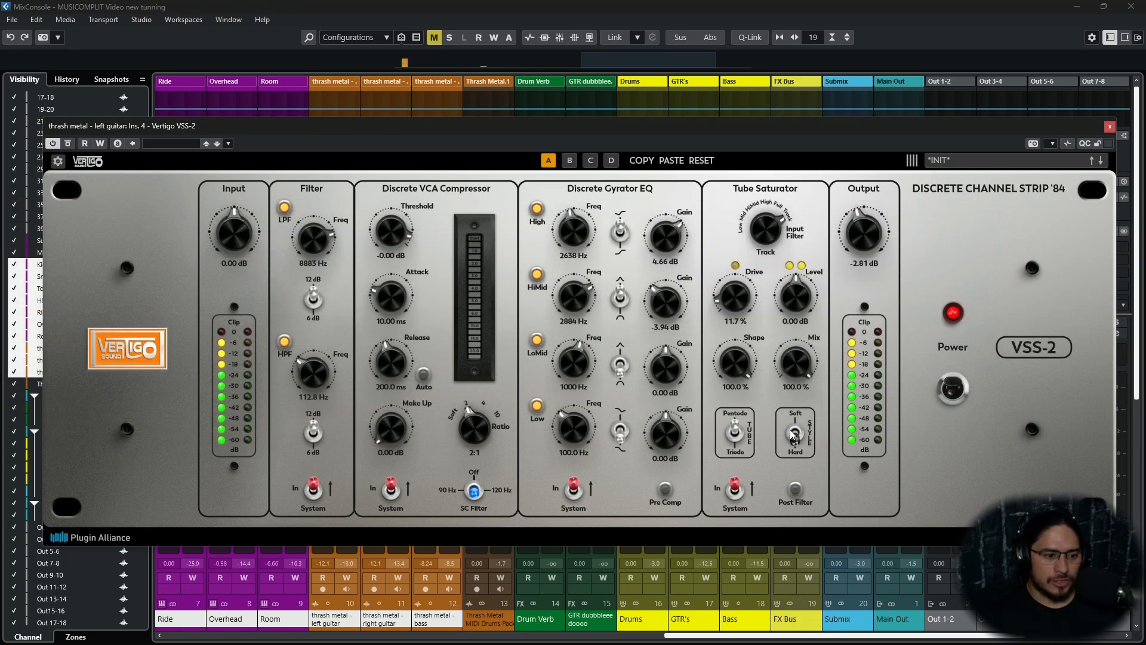
Set the left guitar's high-pass filter to 121.4 Hz and its low-pass filter to 5300 Hz
left_click_drag(313, 374, 340, 370)
left_click_drag(313, 238, 334, 434)
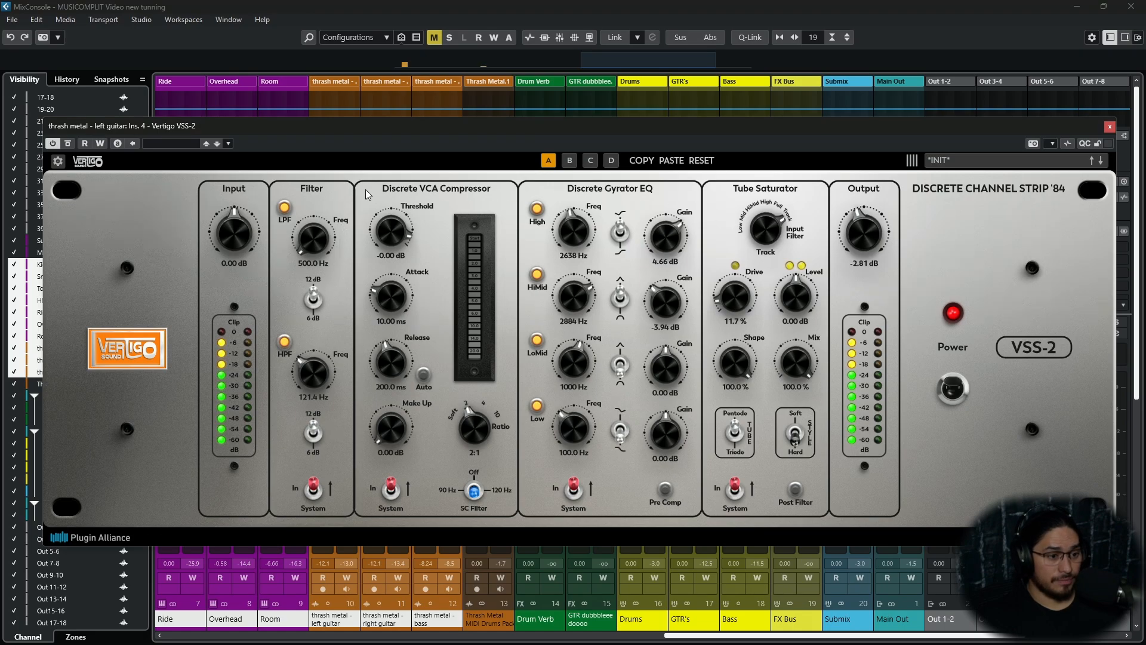
left_click_drag(313, 240, 428, 278)
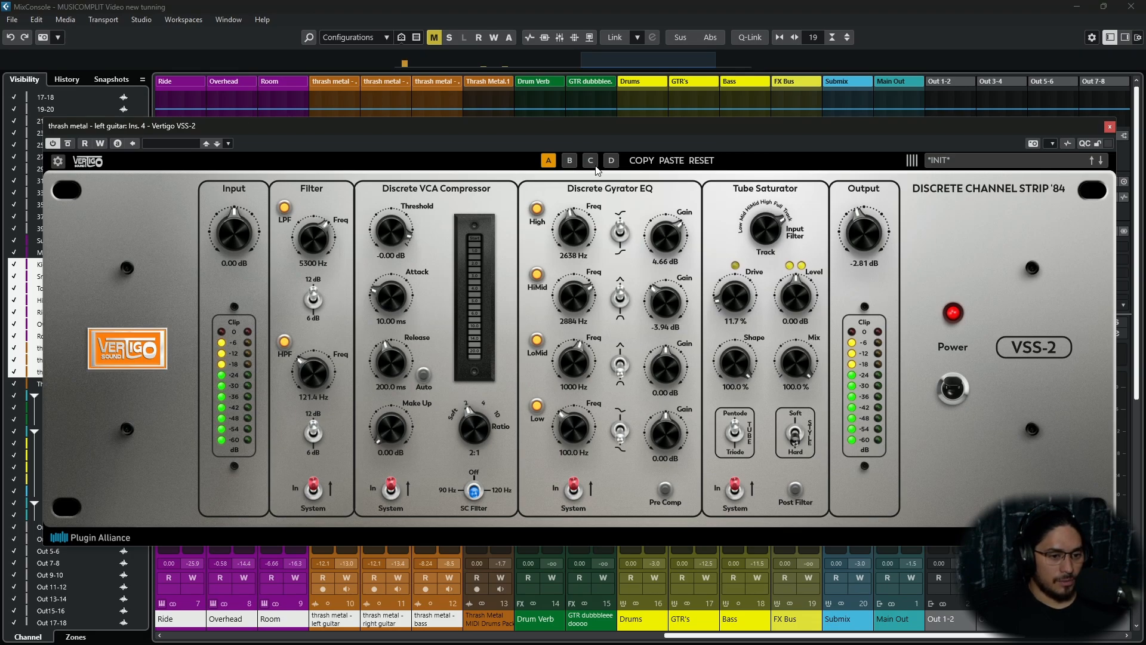
Switch to settings slot B and set the VCA compressor to 40 ms attack, 1200 ms release and a 10:1 ratio
left_click(569, 161)
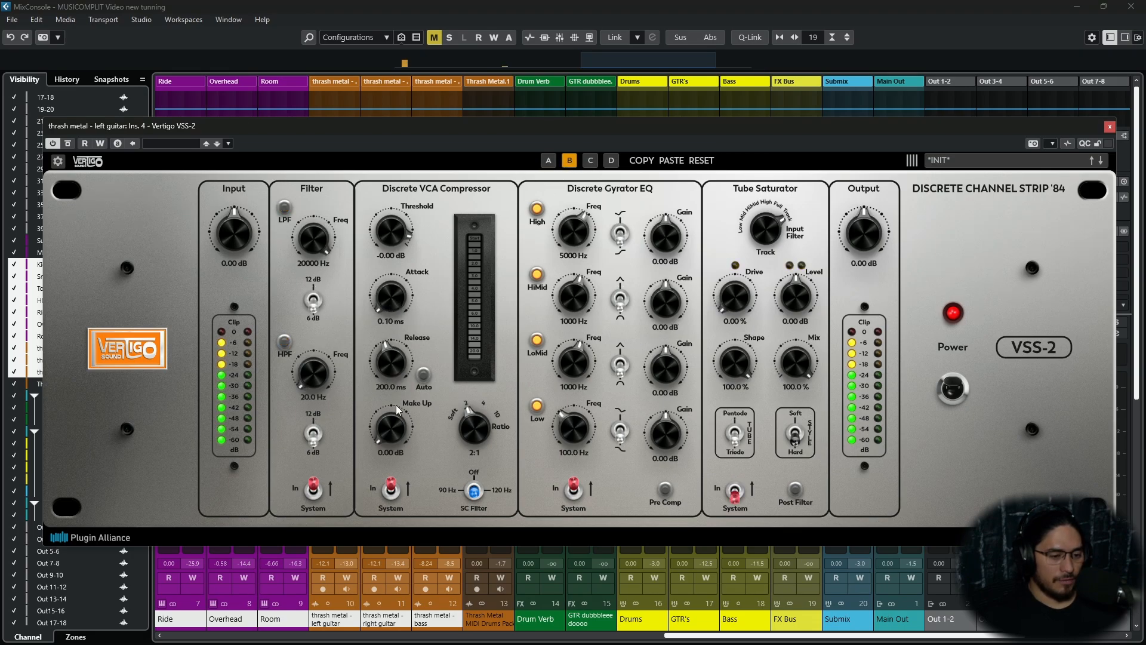
left_click_drag(397, 406, 477, 46)
left_click_drag(380, 361, 392, 389)
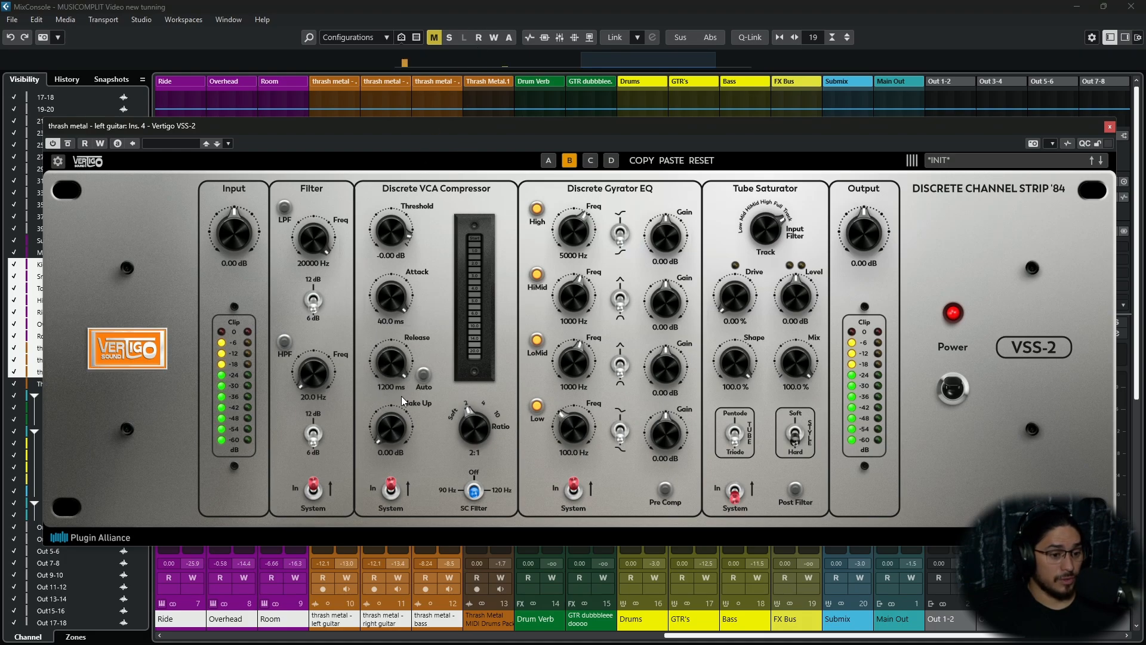
left_click_drag(465, 427, 463, 443)
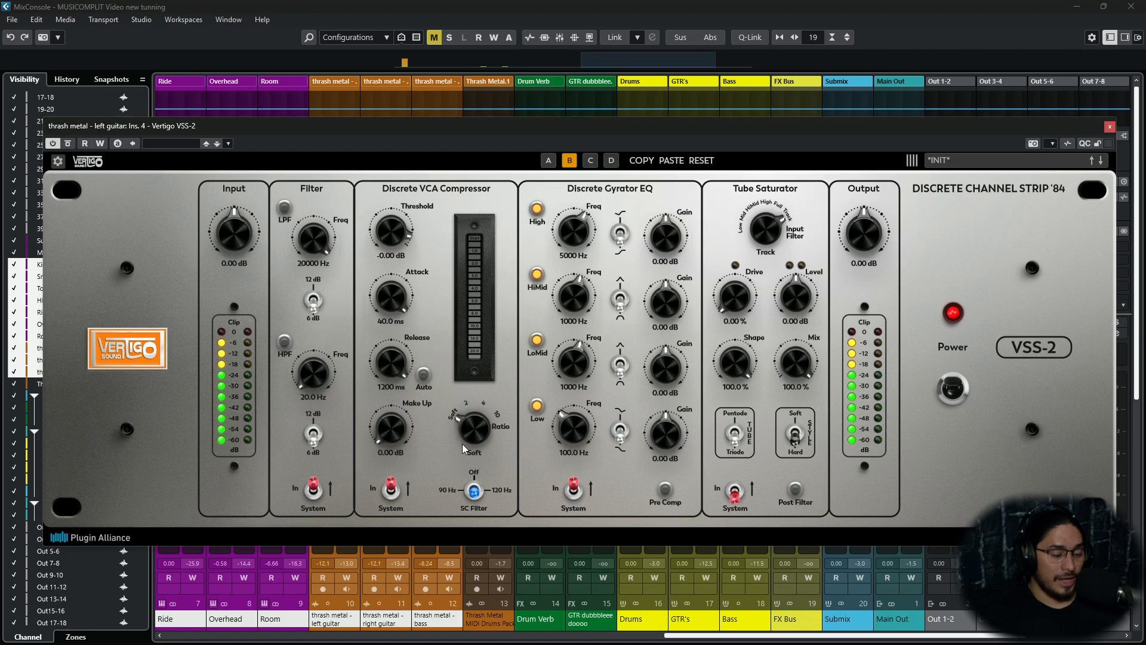
scroll(471, 428, "up", 3)
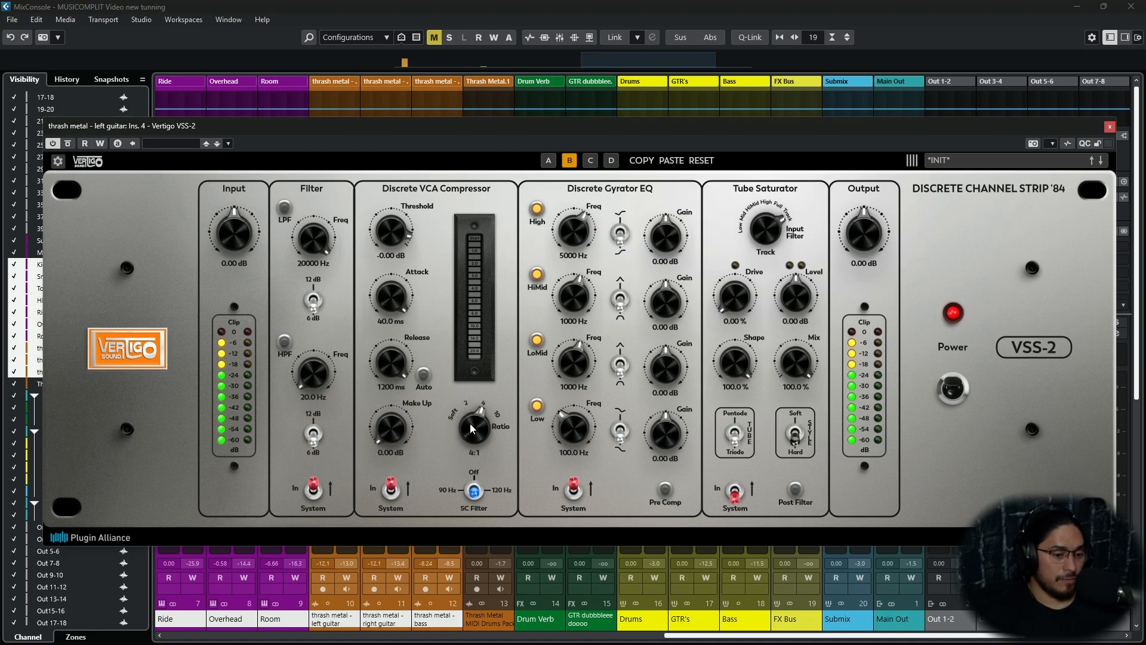
left_click(471, 492)
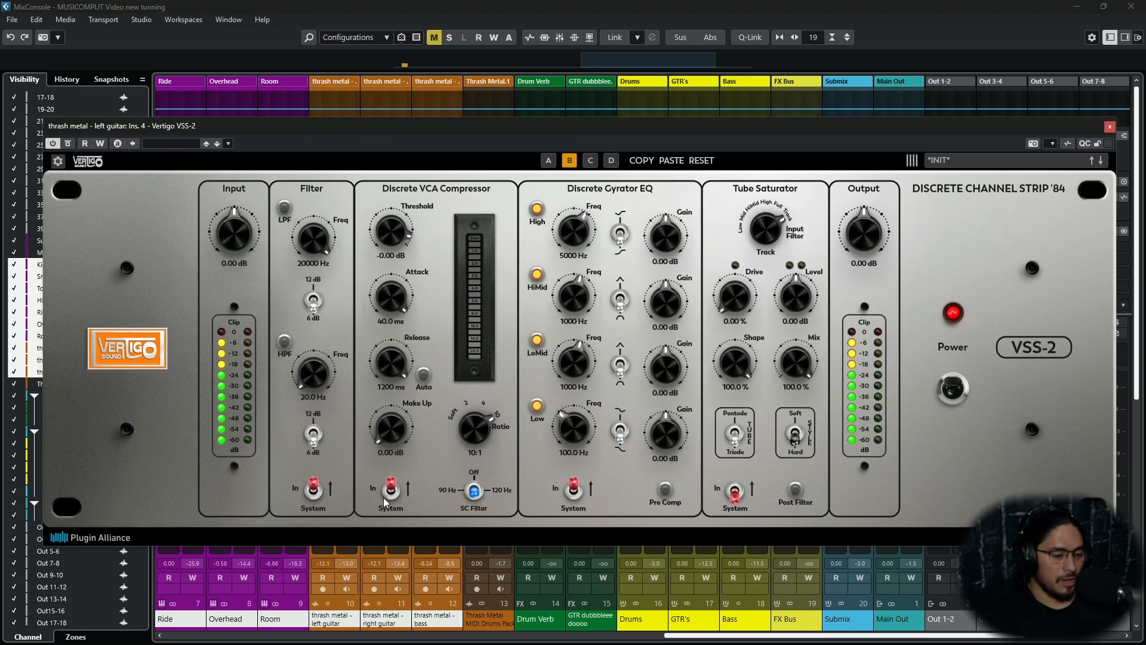
left_click(313, 494)
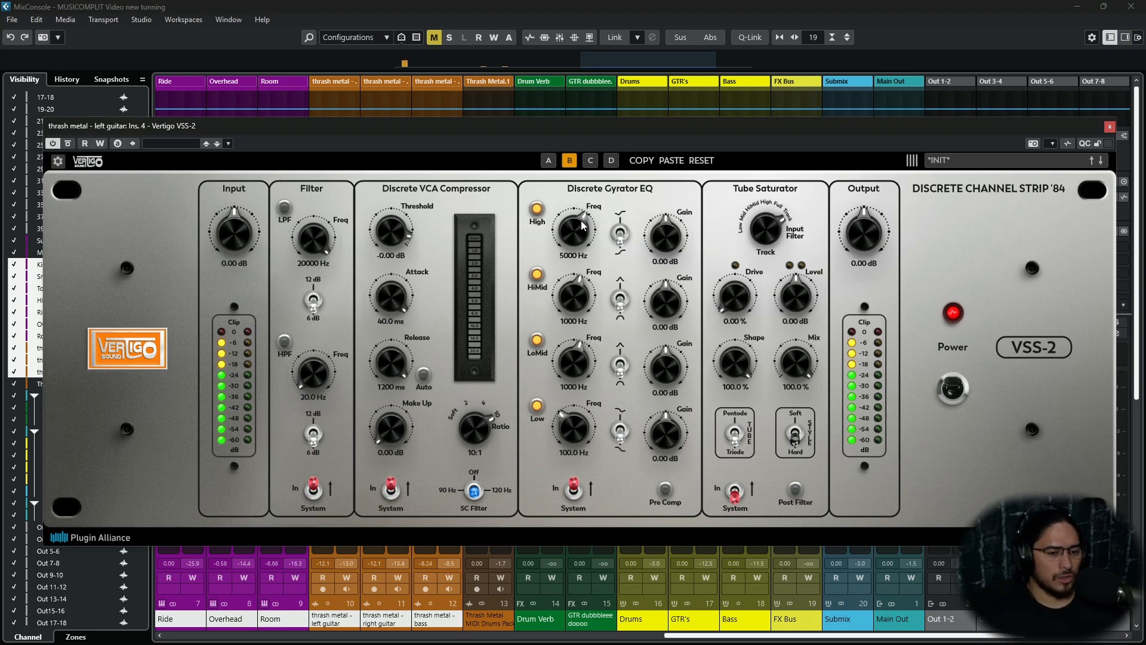
Set the EQ's High band frequency to 20000 Hz and try its curve-shape switch
scroll(582, 225, "down", 5)
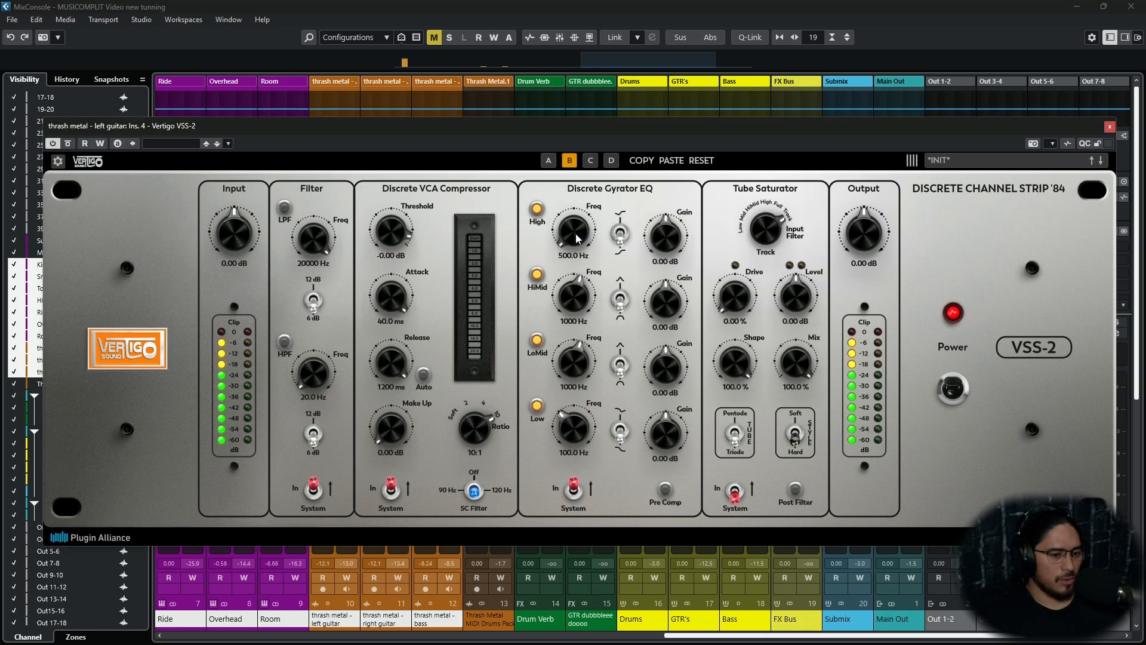
left_click_drag(576, 231, 613, 76)
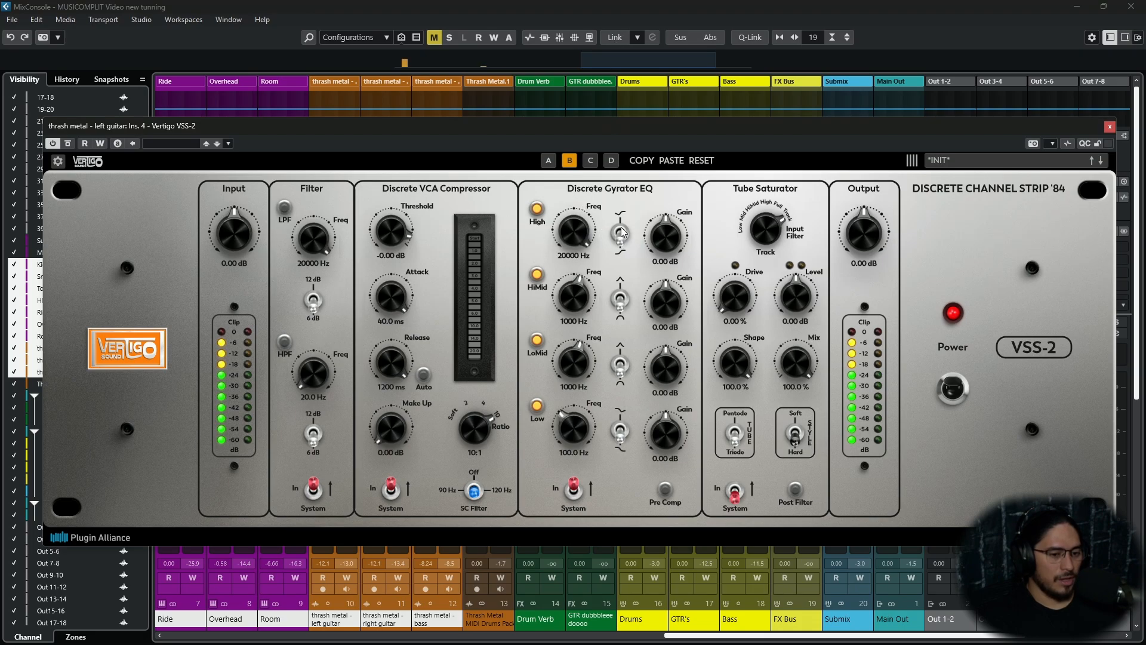
left_click(621, 239)
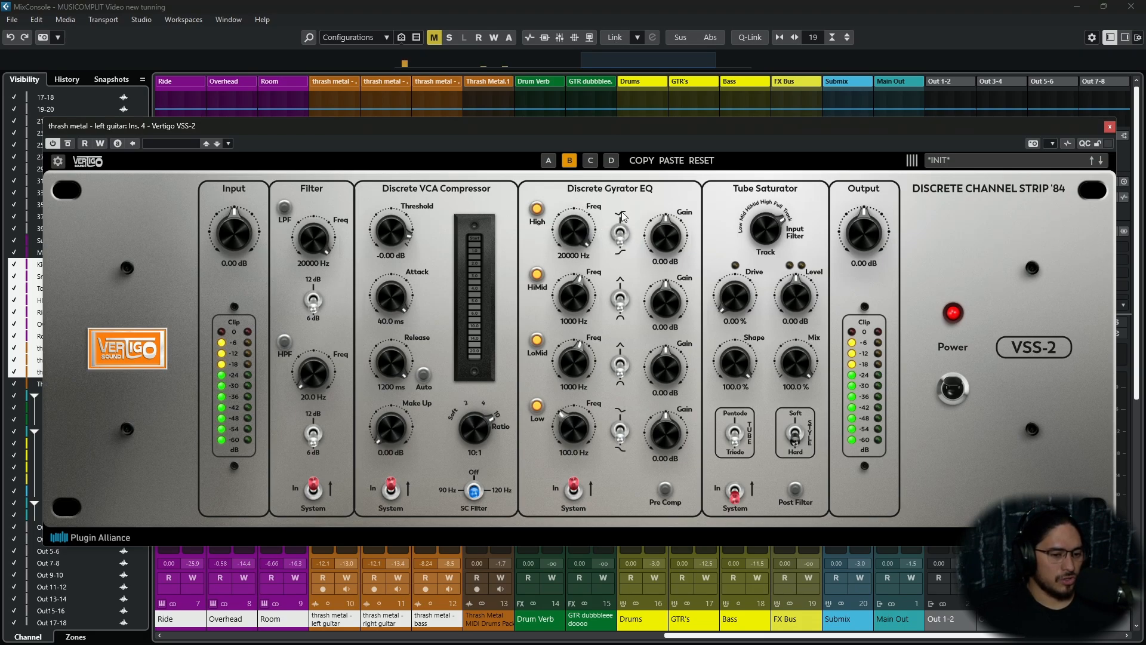
left_click(618, 237)
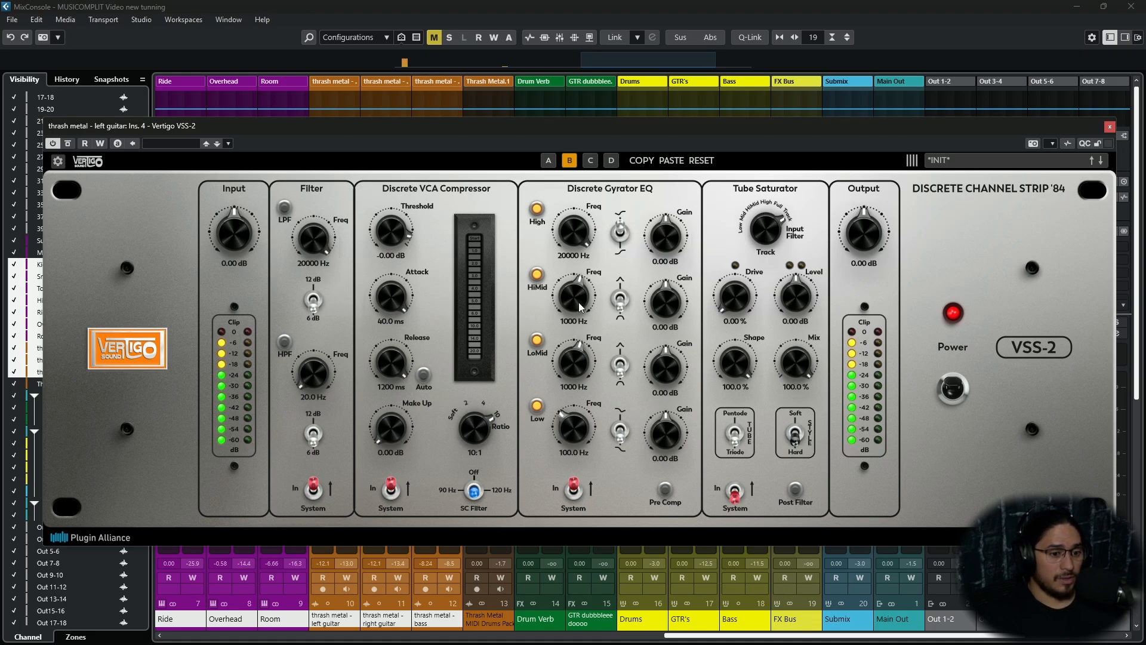
Set the HiMid and LoMid EQ bands to 20000 Hz, with gains of 6.88 dB and 14.1 dB
left_click_drag(582, 307, 604, 210)
left_click_drag(564, 362, 588, 267)
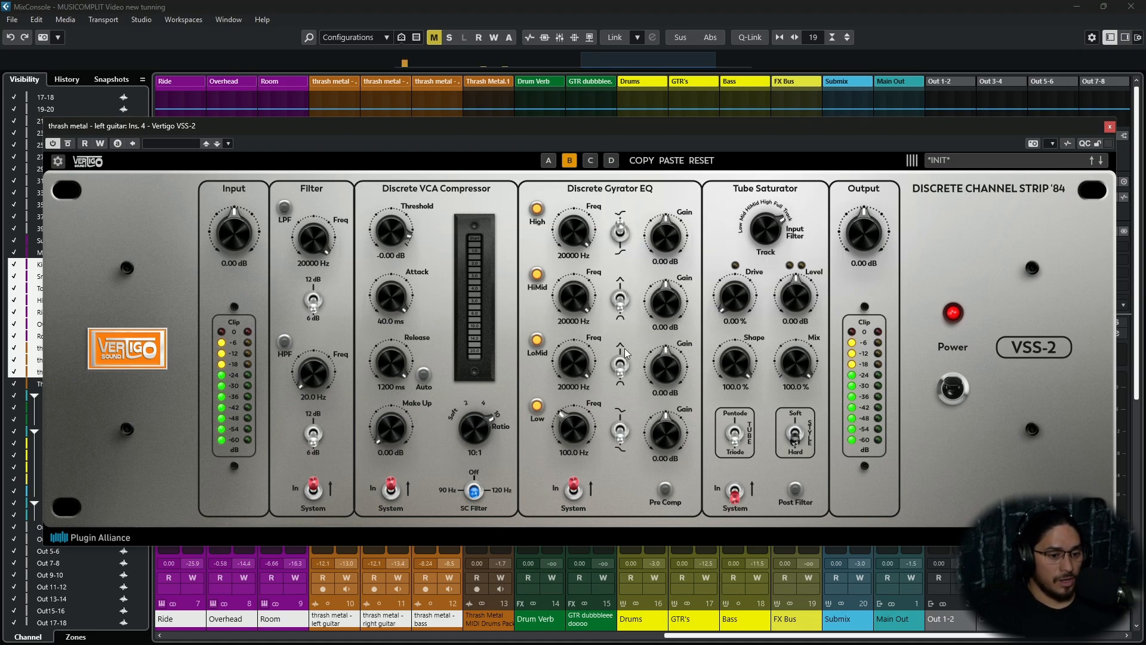
left_click_drag(653, 379, 674, 306)
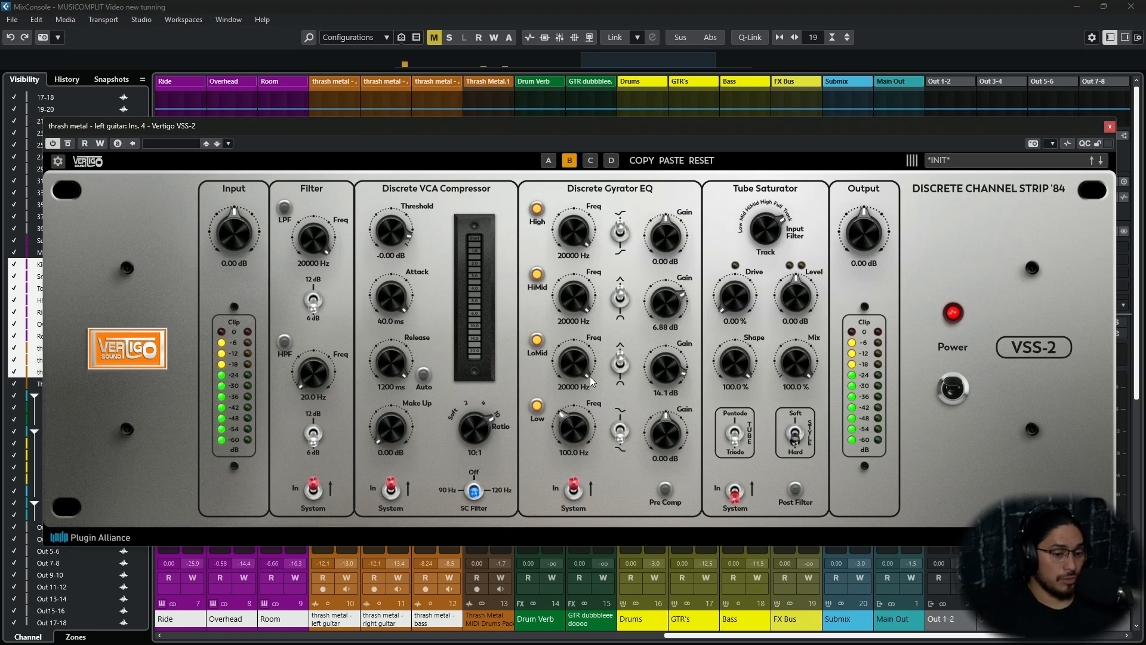
Set the Low EQ band's gain to 20 dB and its frequency to 2000 Hz, and try the Pre Comp option
left_click_drag(660, 438, 652, 393)
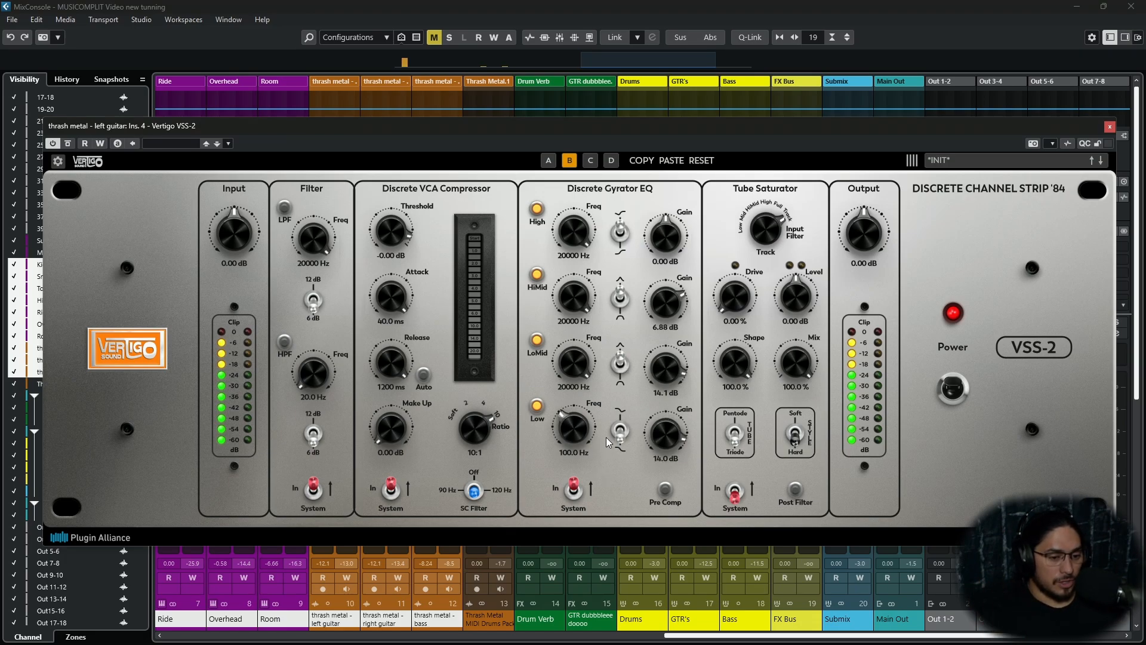
left_click_drag(660, 425, 546, 387)
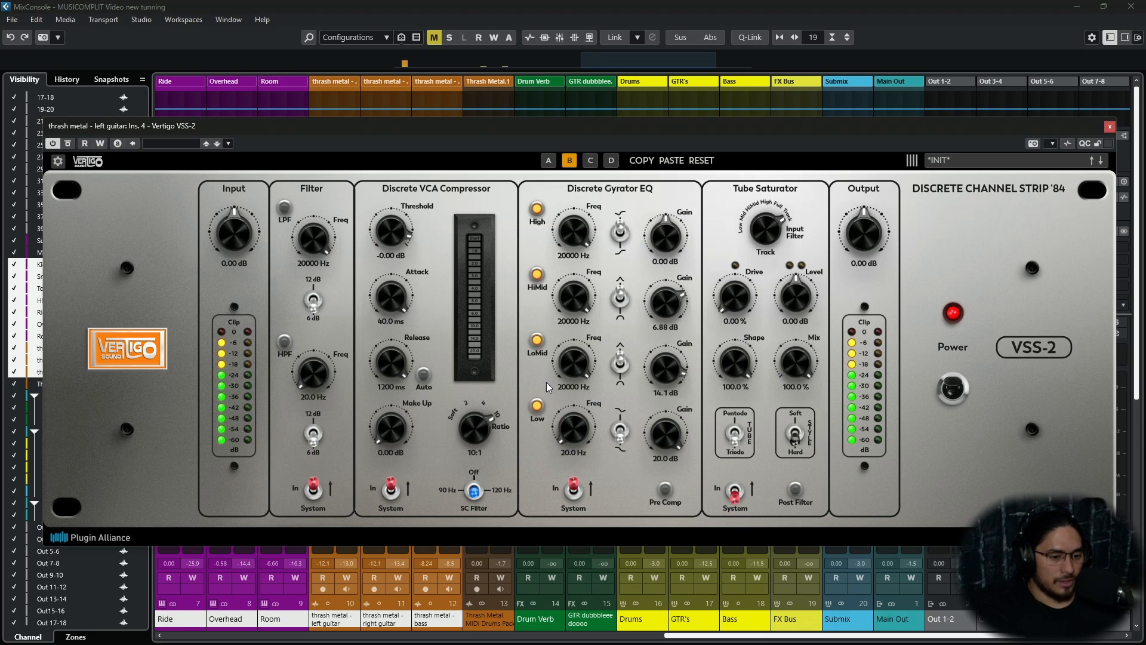
left_click_drag(570, 436, 581, 437)
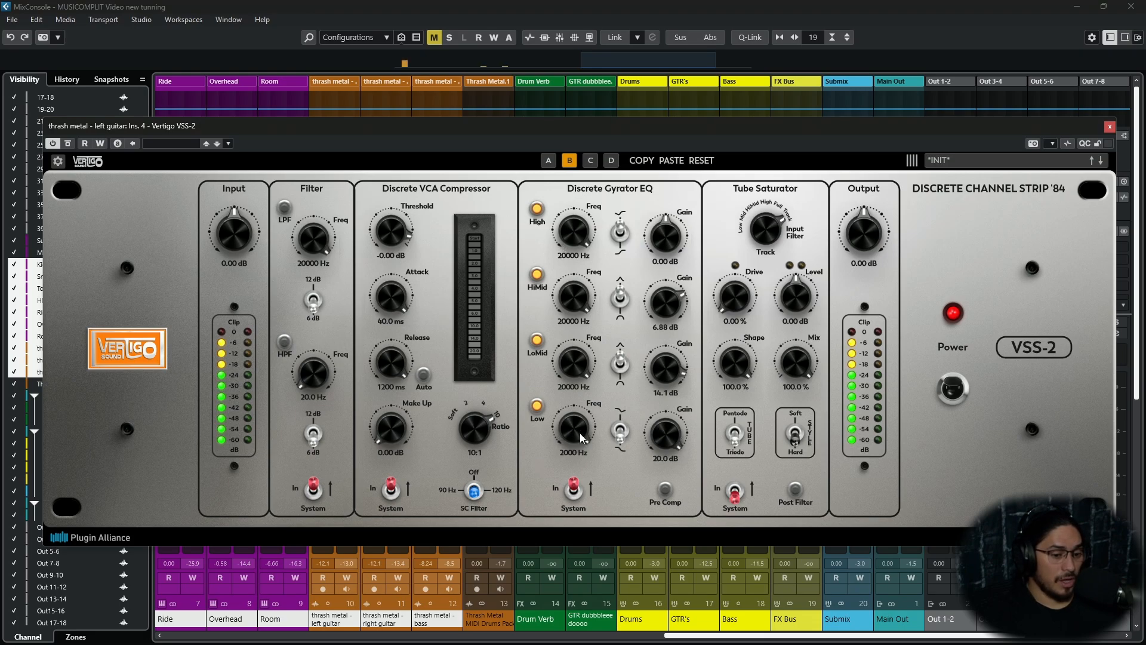
left_click(665, 491)
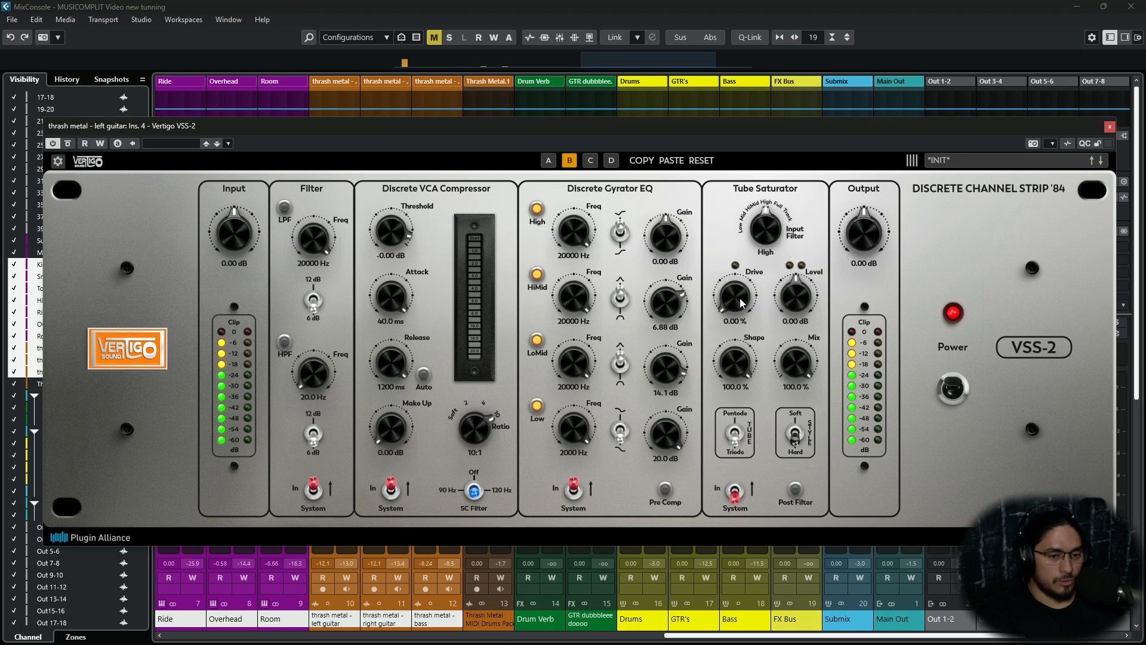
Set the tube saturator's Drive and Shape to 100 %, its Level to 0.67 dB, and the output gain to 15.9 dB
left_click_drag(735, 307, 756, 122)
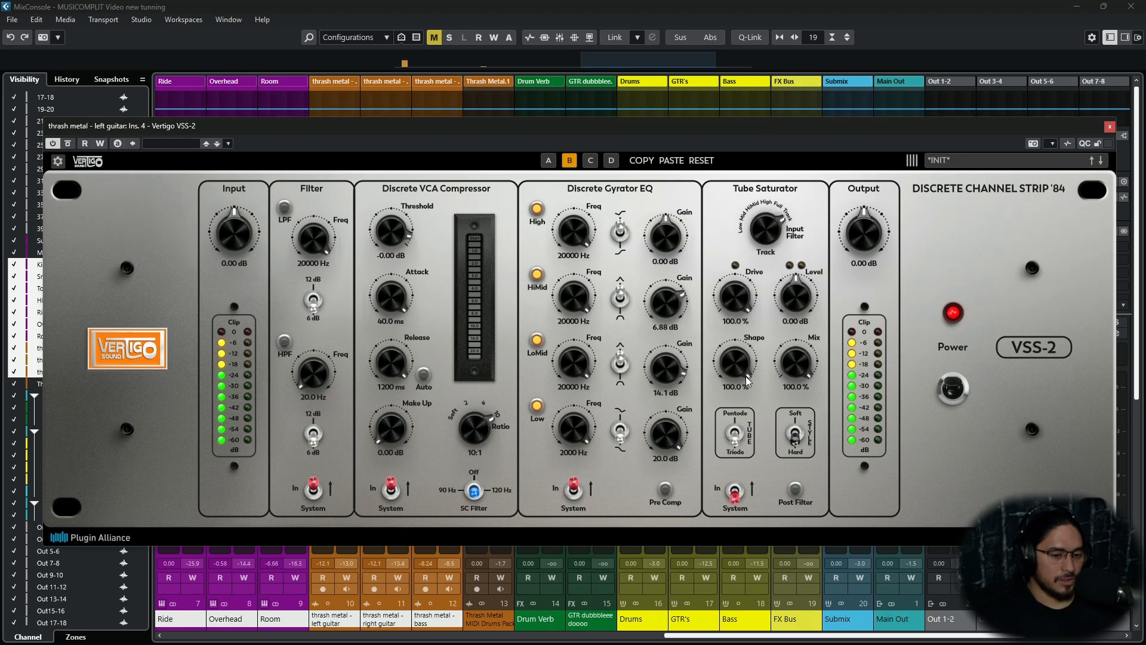
left_click_drag(744, 369, 775, 323)
left_click_drag(739, 380, 734, 371)
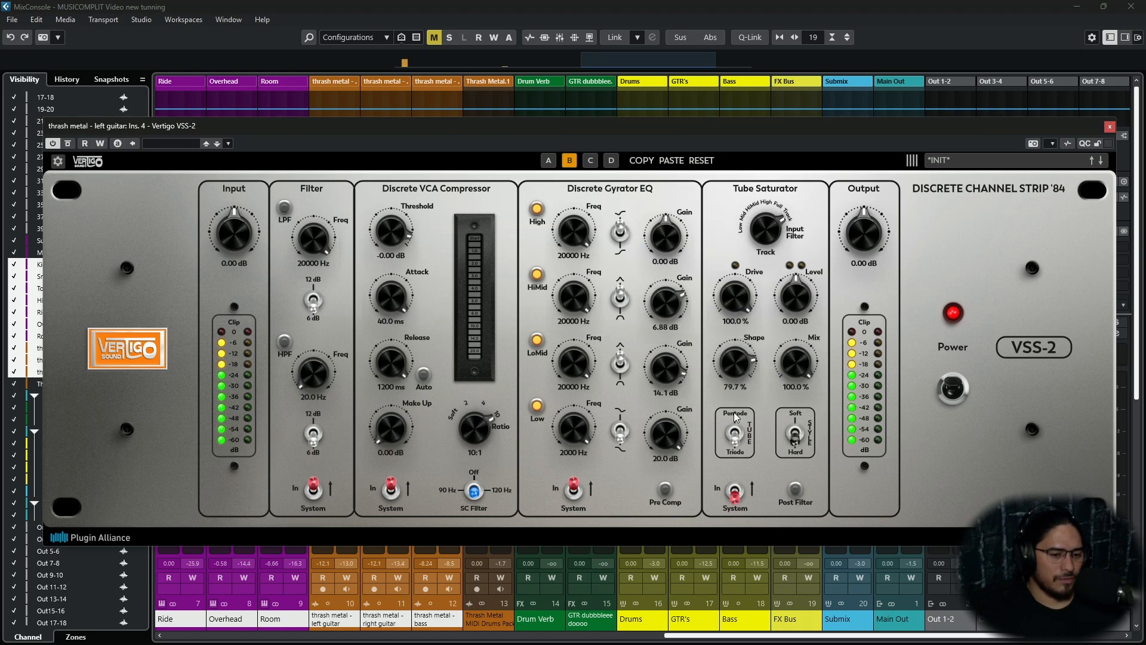
left_click_drag(735, 416, 753, 330)
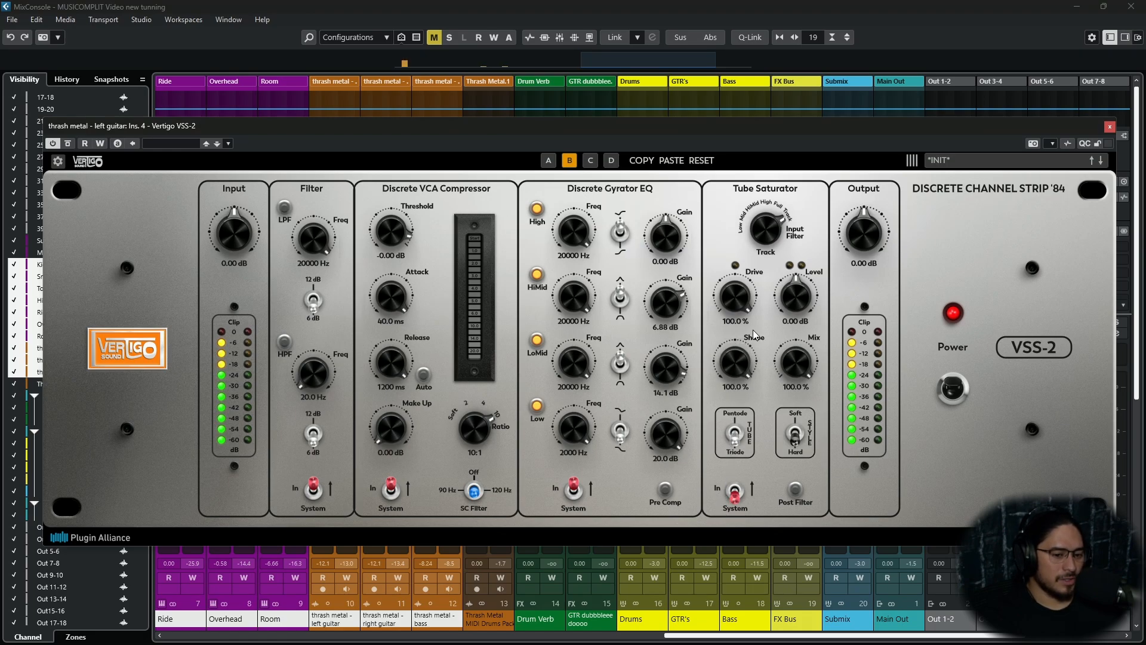
left_click_drag(742, 373, 799, 296)
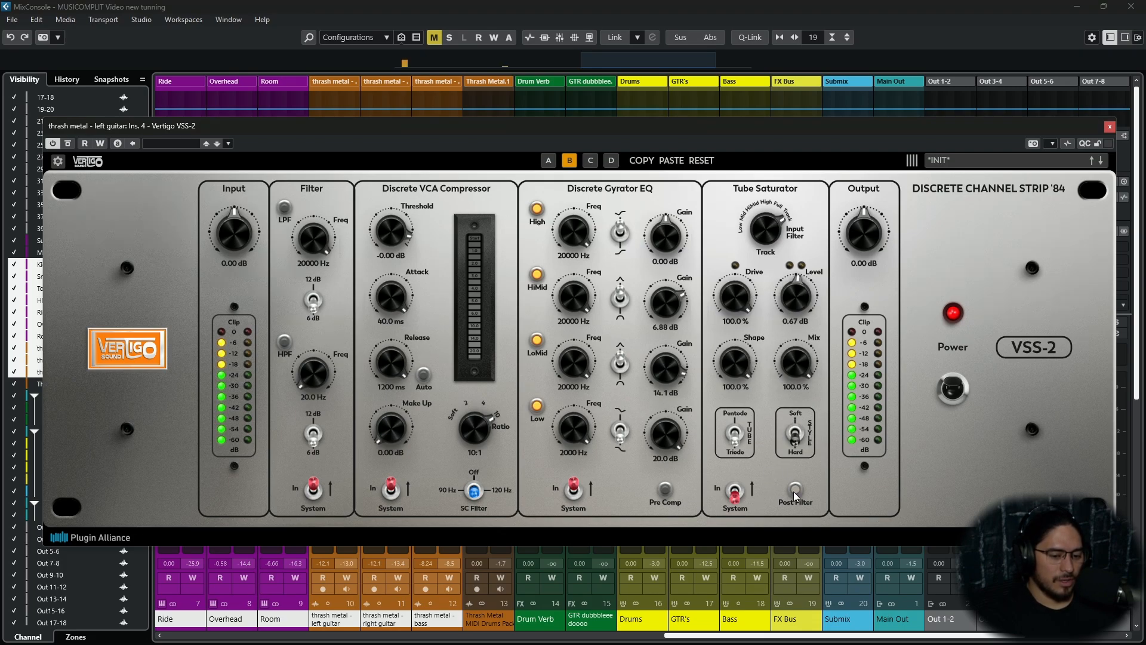
left_click_drag(867, 223, 855, 135)
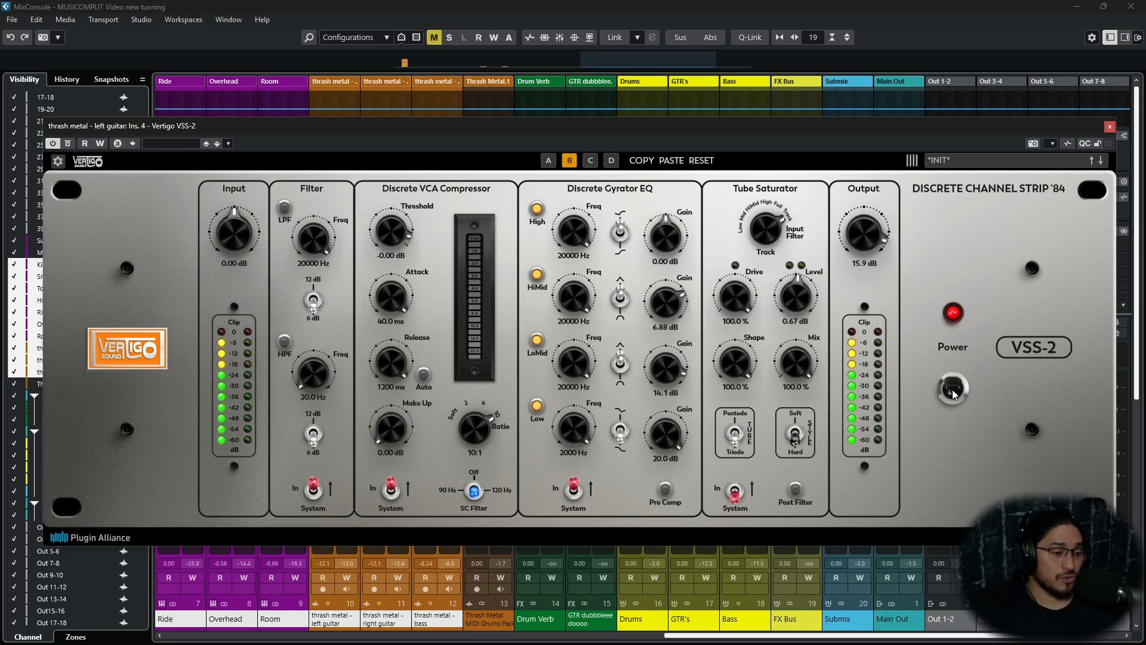
Switch back to settings slot A and close the left guitar's VSS-2 channel strip
left_click(548, 160)
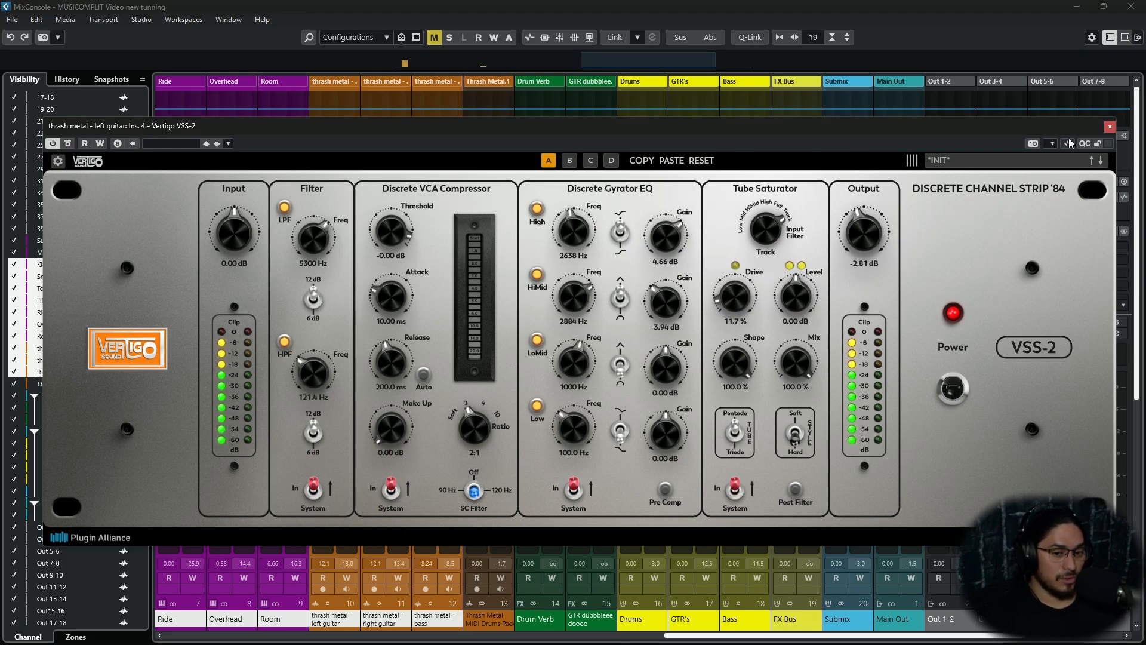
left_click(1109, 127)
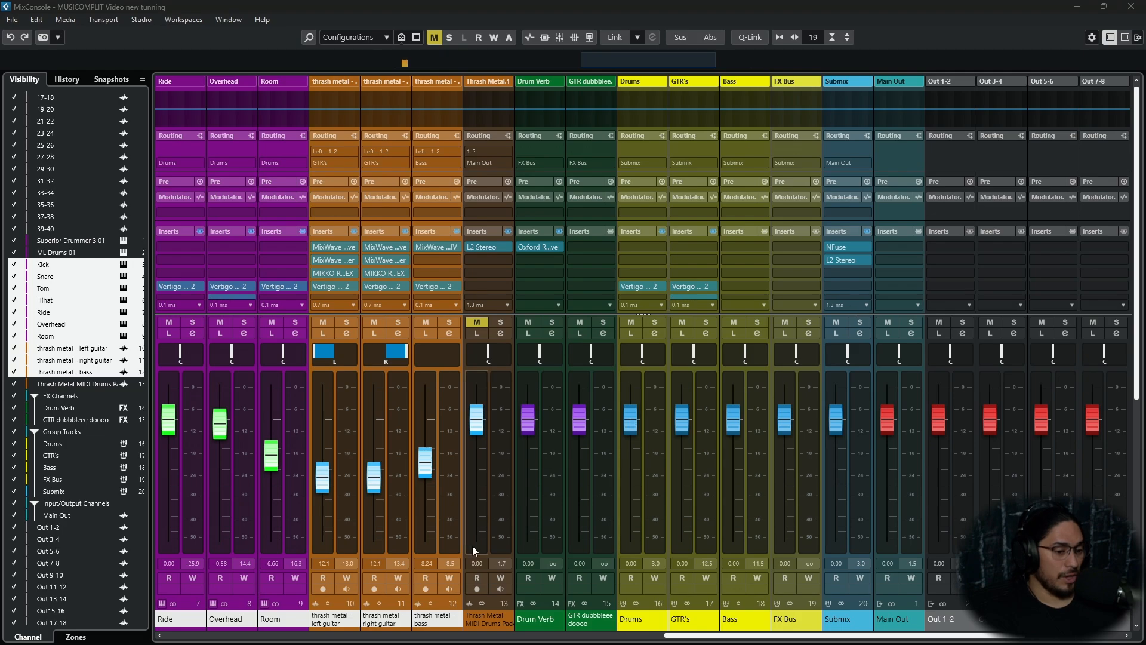
Play the song and select the drum channels from Kick through Room in the mixer
left_click_drag(704, 636, 512, 636)
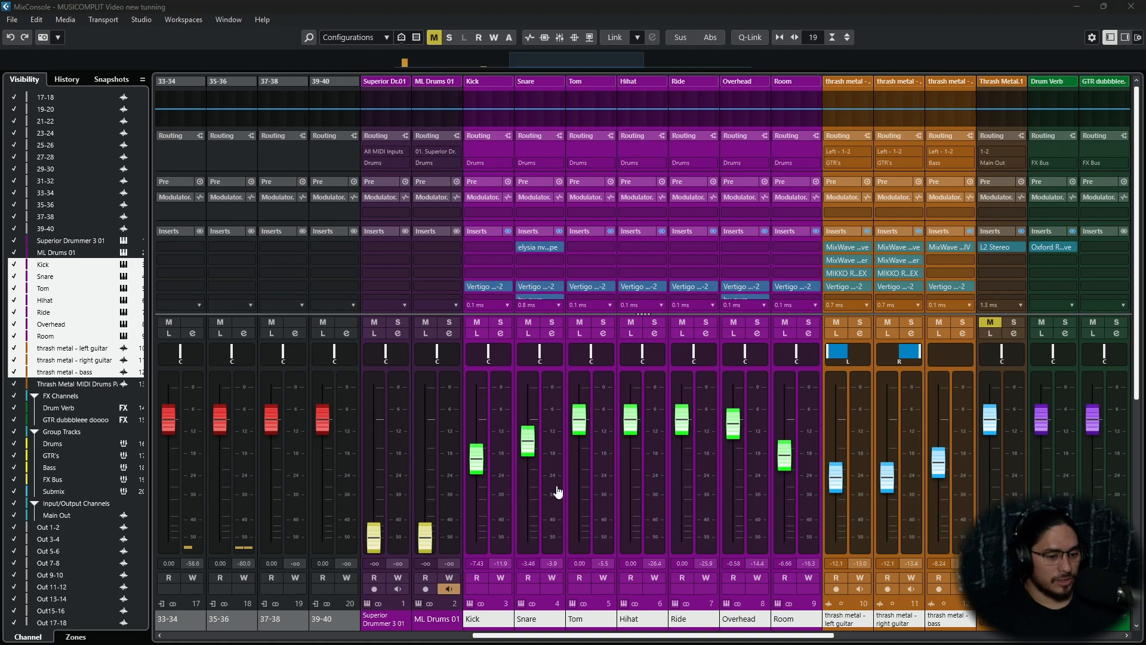
key("space")
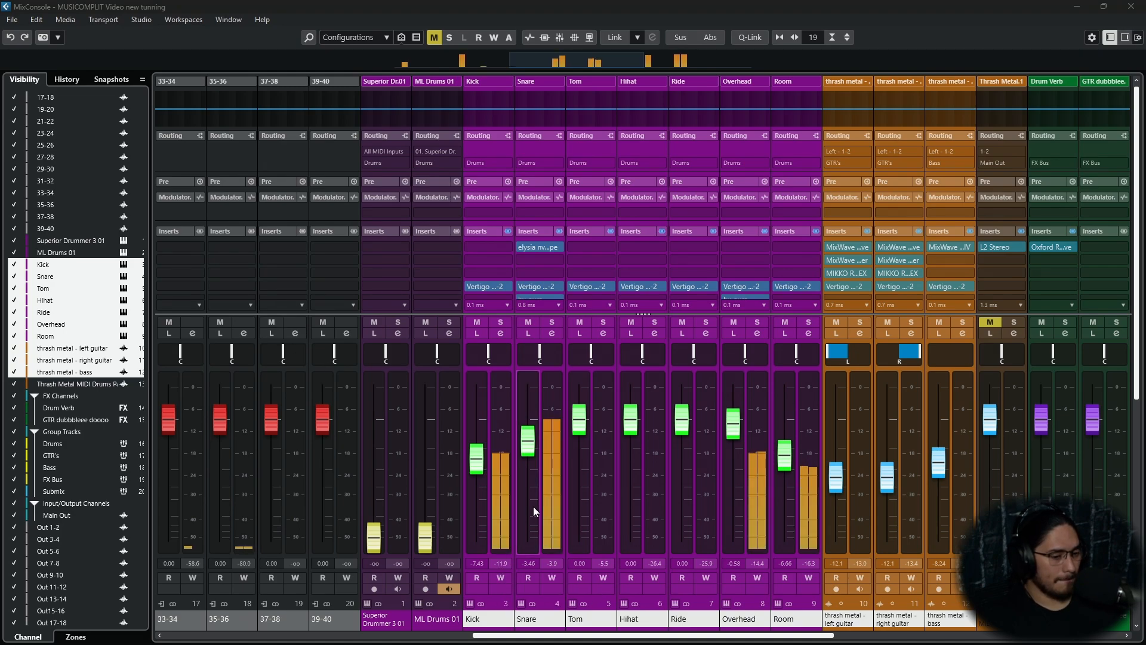
left_click(483, 620)
left_click(799, 623, "shift")
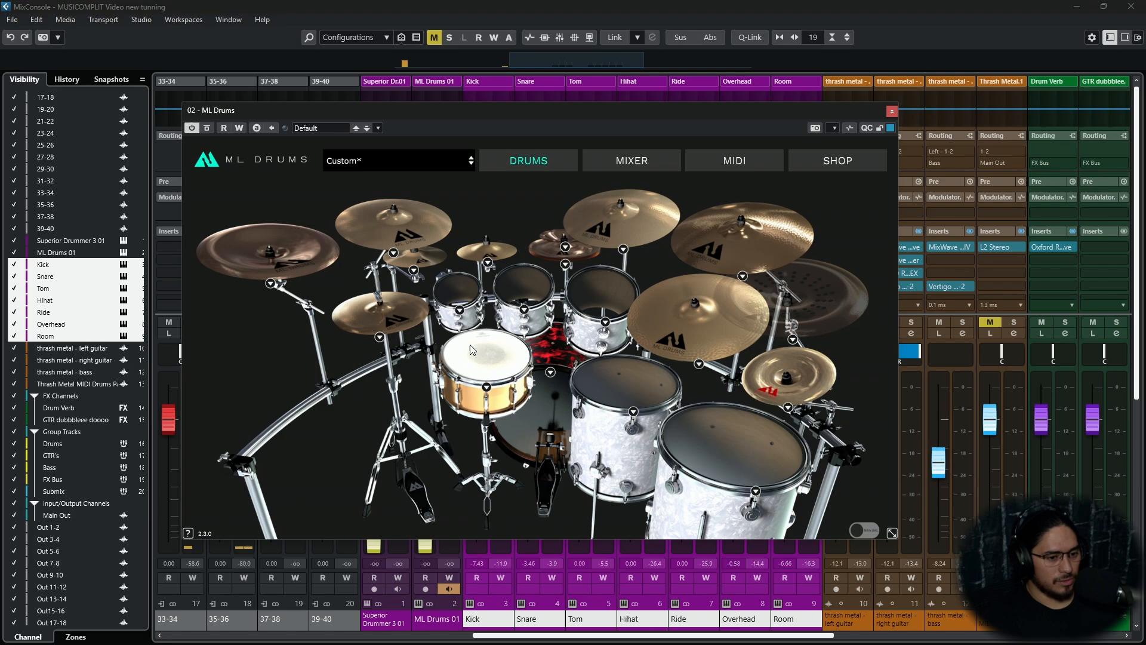
Audition the floor tom, rack toms, kick and snare of the ML Drums kit
left_click(579, 372)
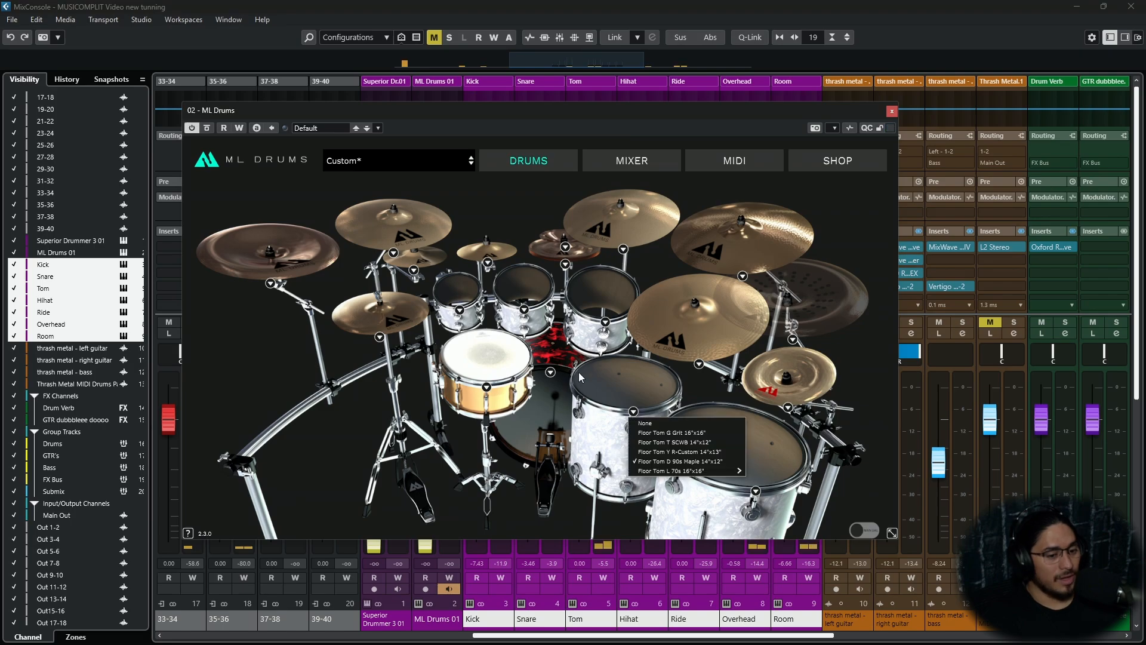
left_click(597, 371)
left_click(459, 291)
left_click(523, 289)
left_click(602, 296)
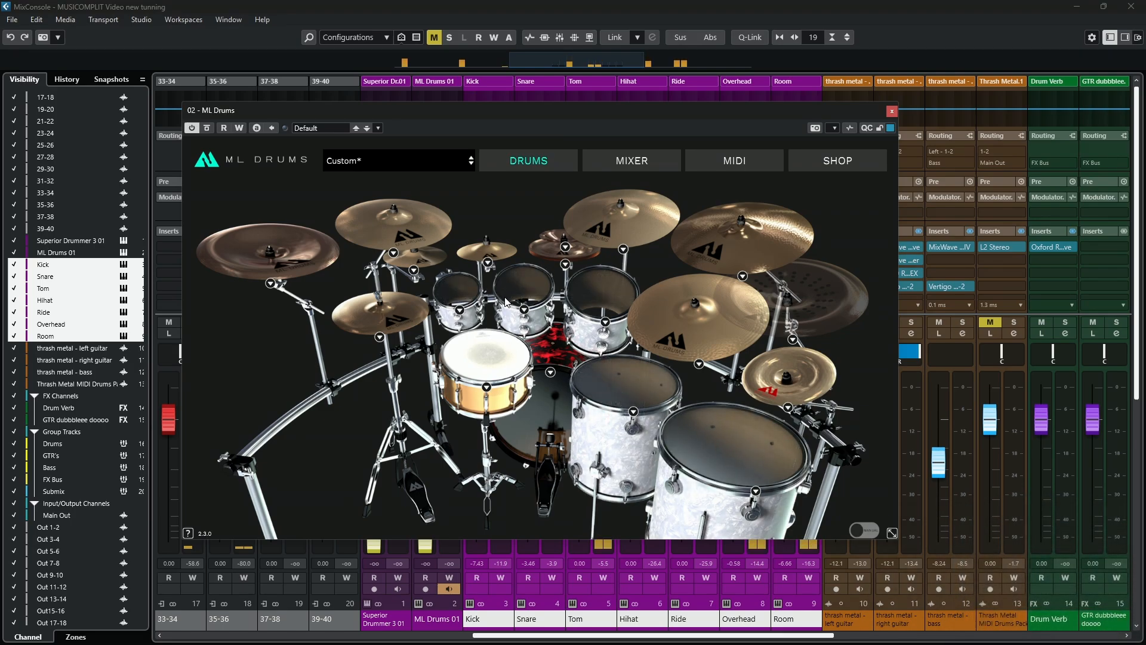
left_click(540, 403)
left_click(495, 352)
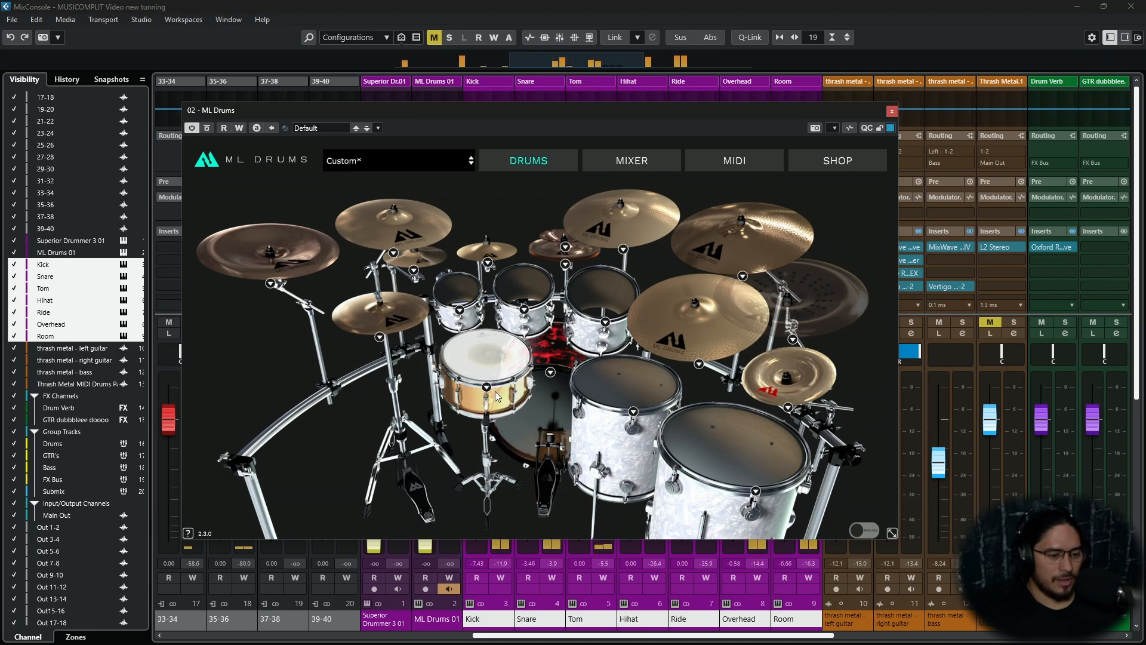
Swap the ML Drums kick for Kick T Paratera 22"x16" and close the drum instrument
left_click(549, 373)
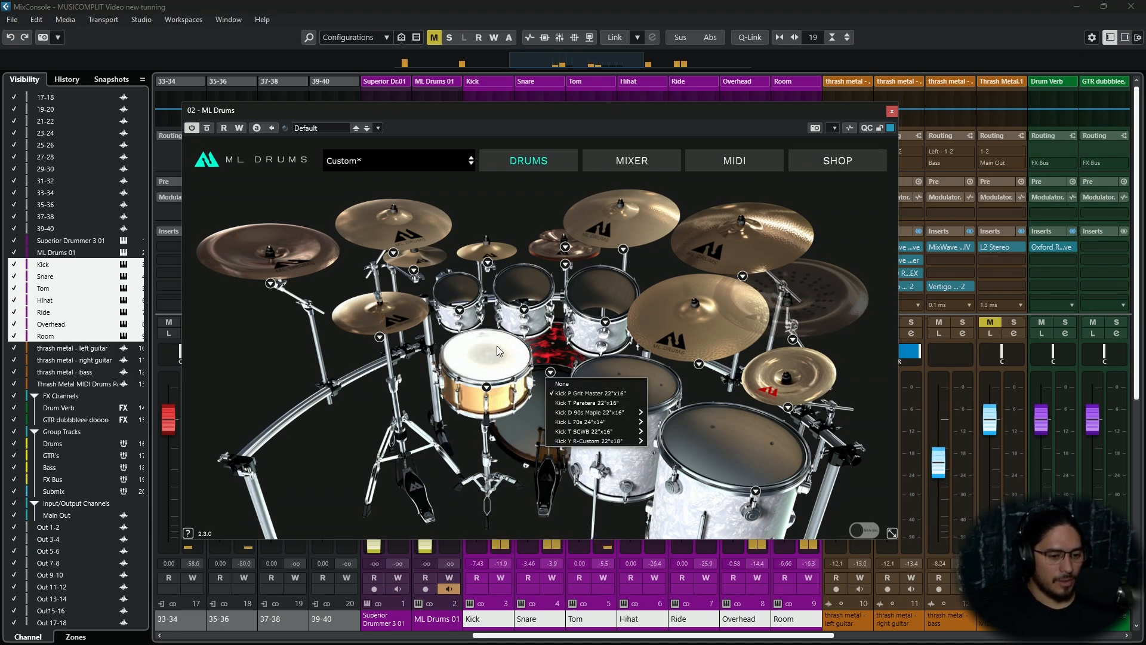
left_click(564, 402)
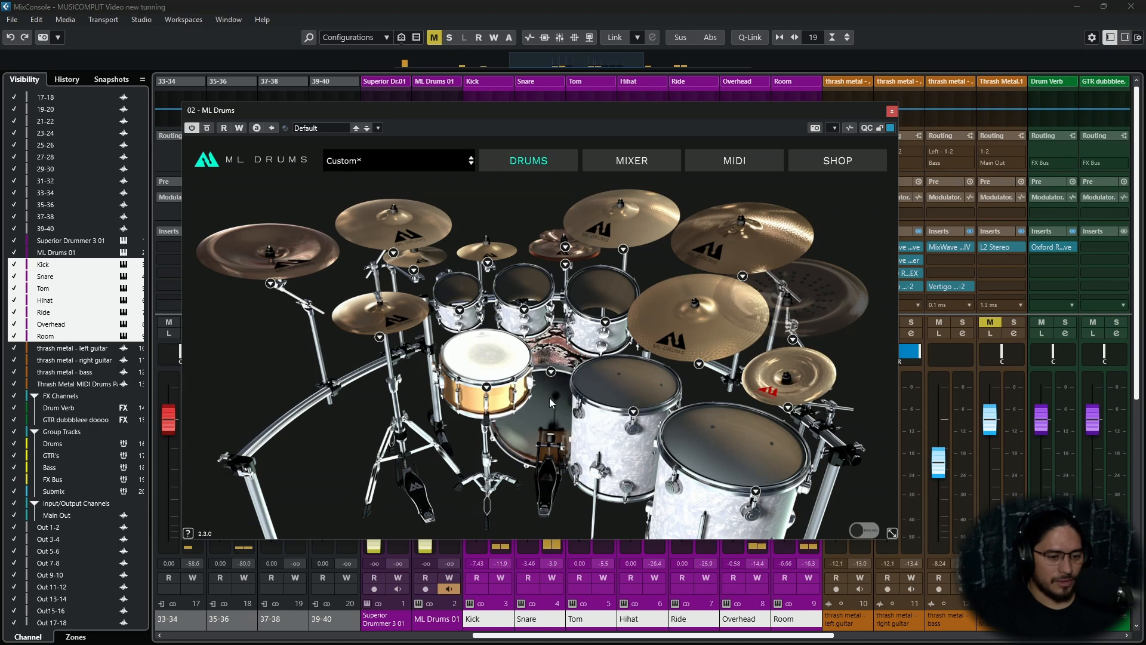
left_click(551, 373)
left_click(561, 396)
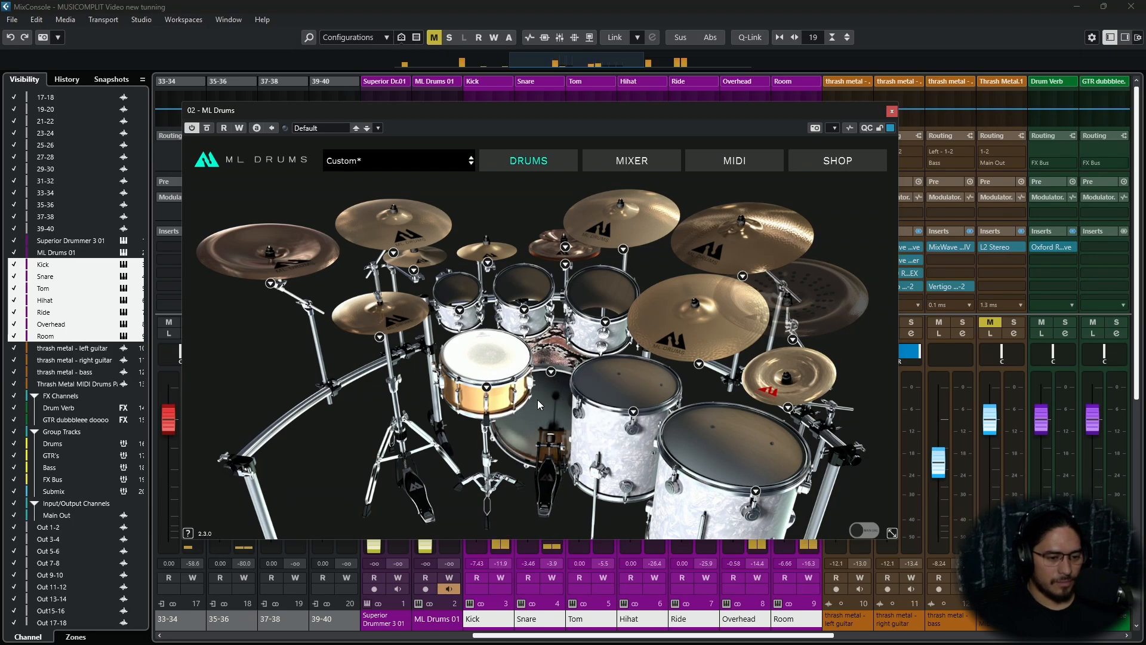
left_click(892, 111)
scroll(513, 267, "down", 1)
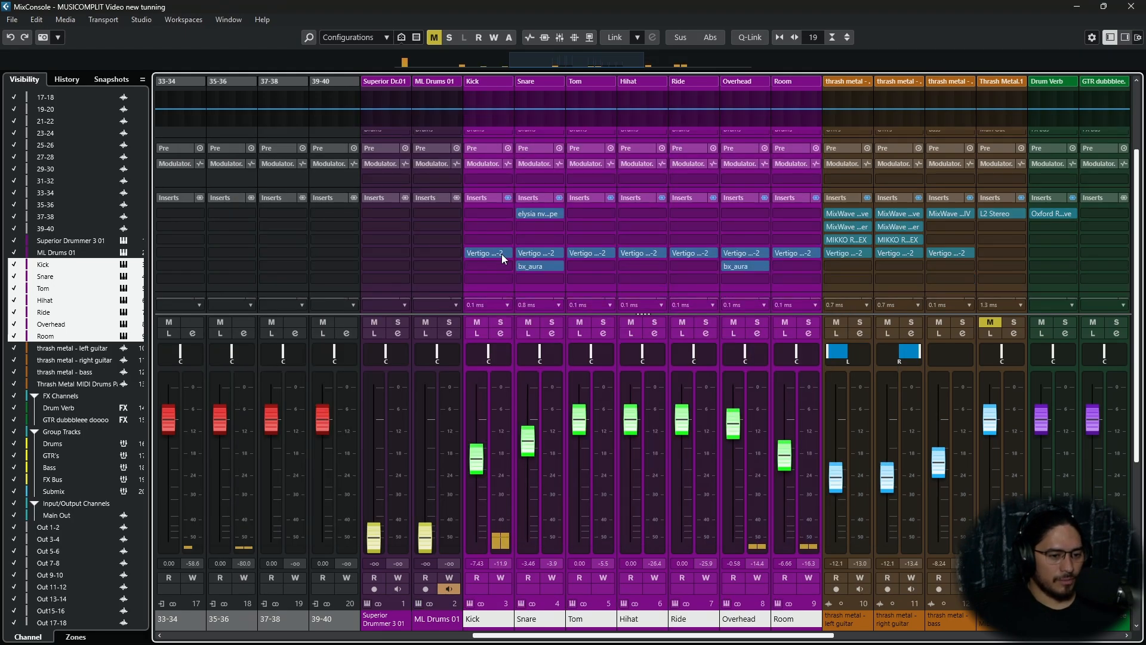
Inspect the Snare channel's elysia nvelope, Vertigo VSS-2 and bx_aura inserts and close their windows
left_click(534, 213)
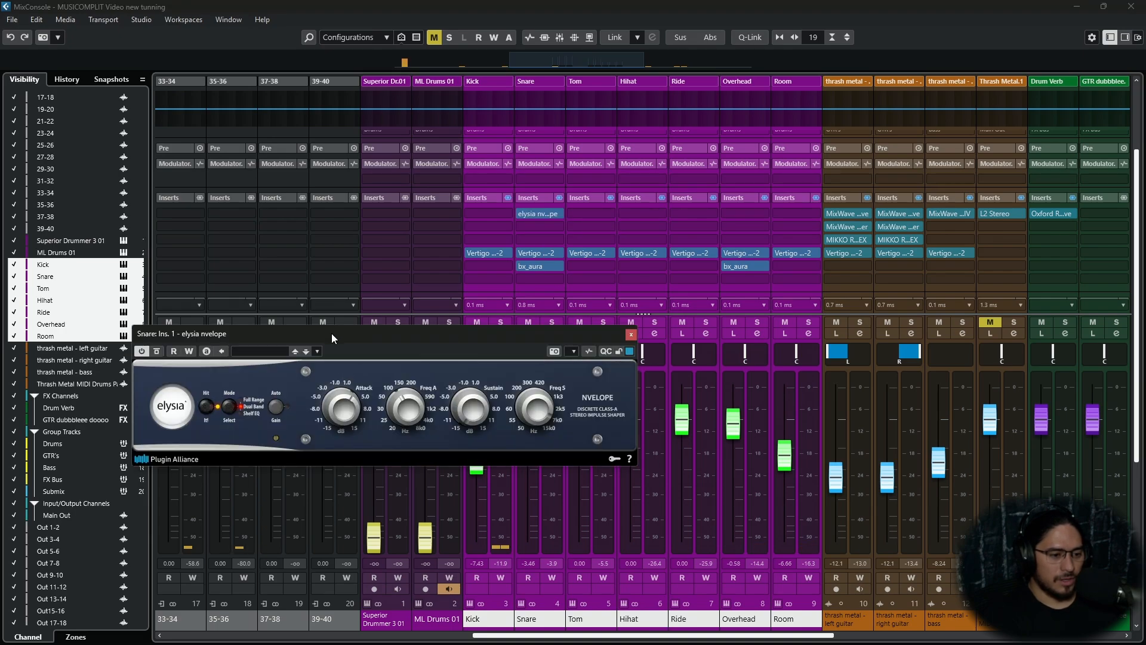
left_click_drag(331, 334, 528, 299)
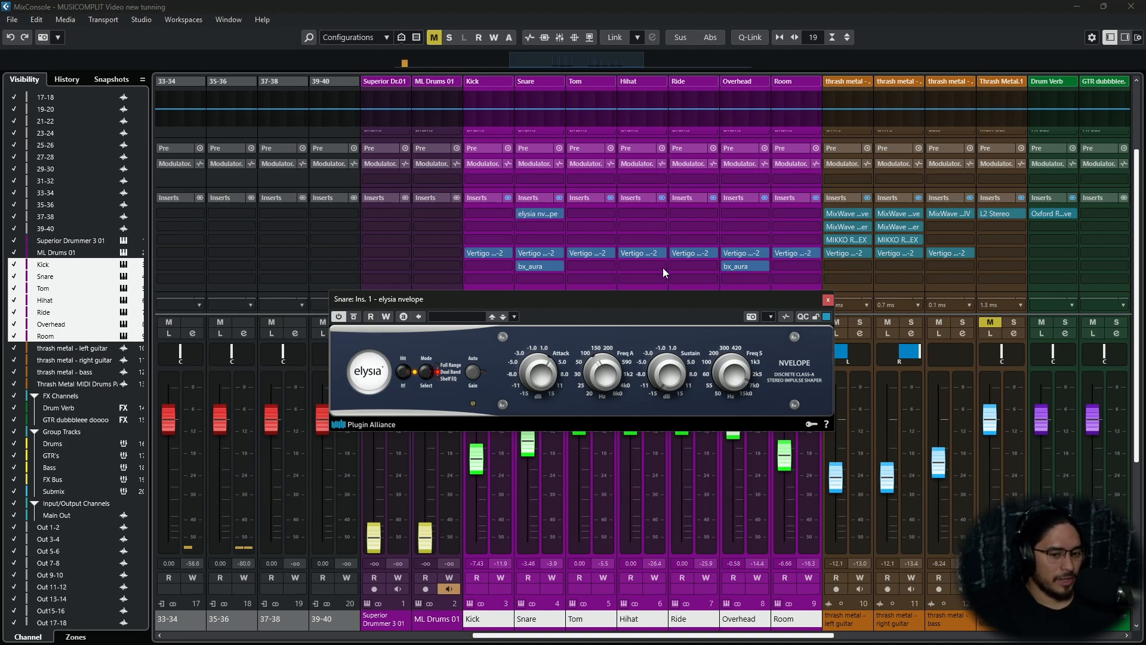
left_click(532, 252)
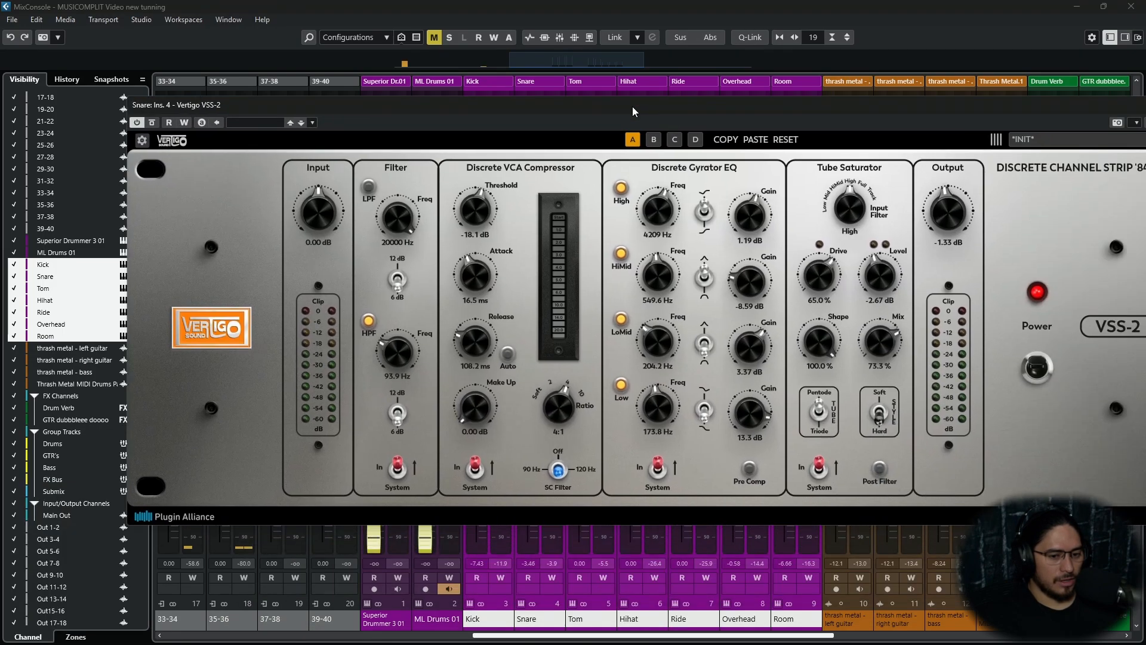
left_click_drag(633, 106, 560, 131)
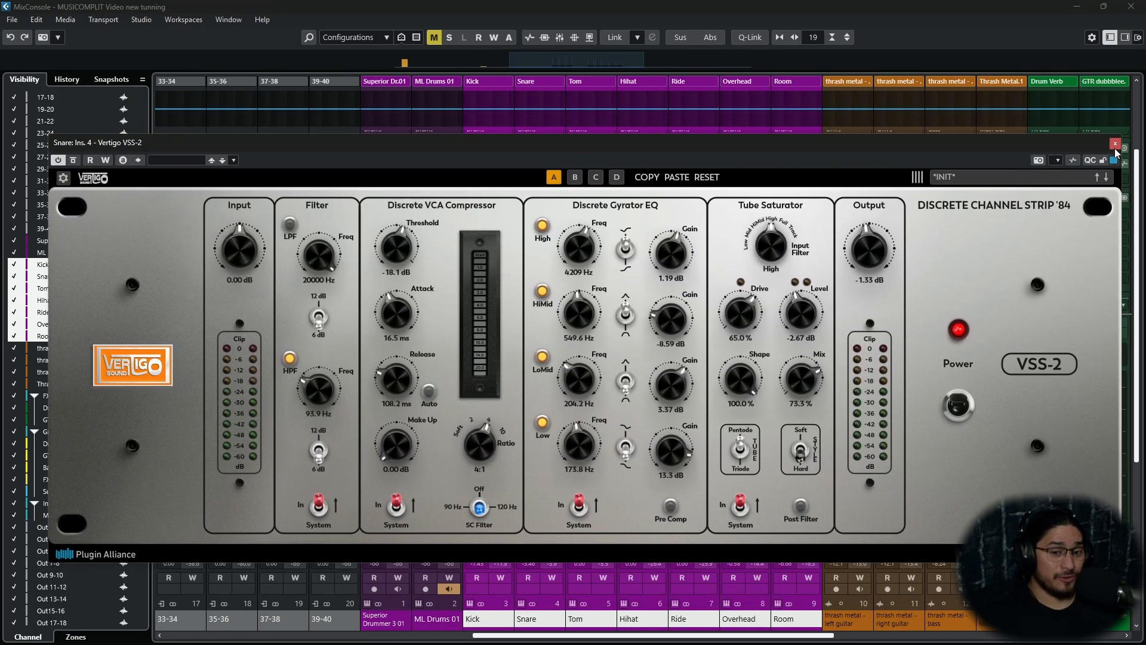
left_click(1114, 145)
left_click(531, 266)
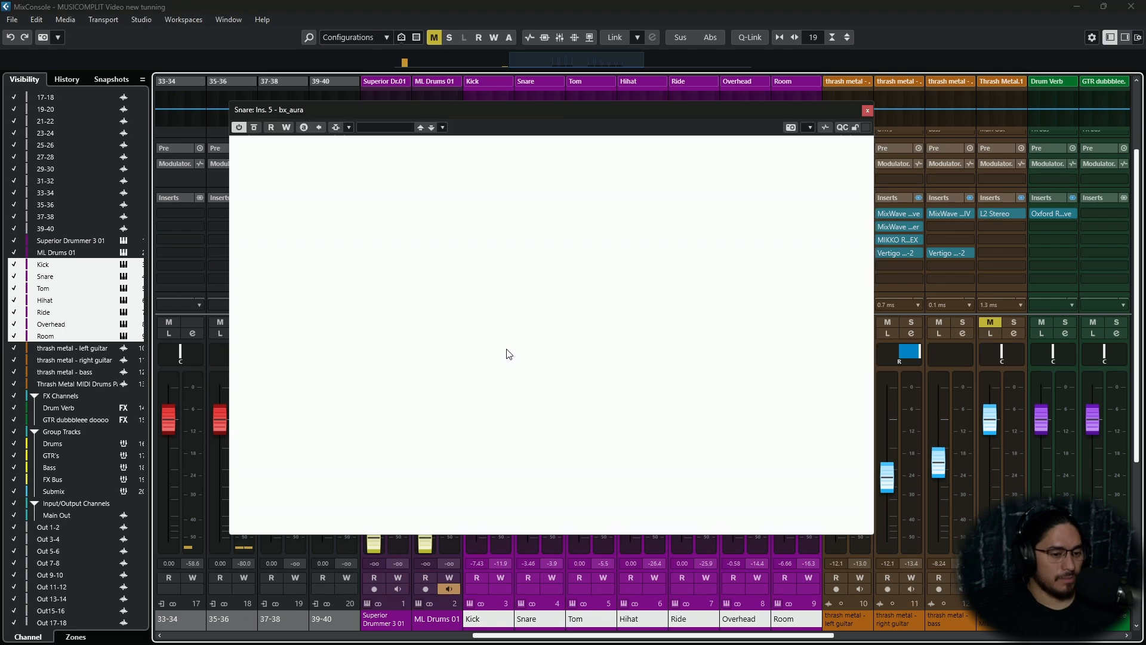
left_click(868, 111)
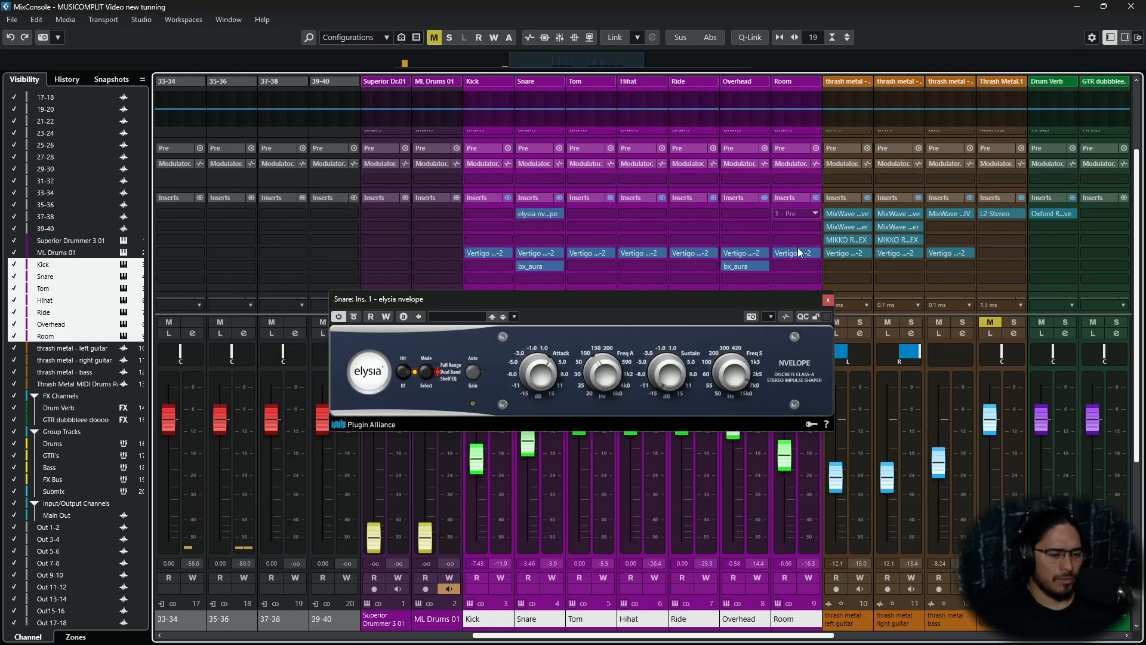
left_click(828, 299)
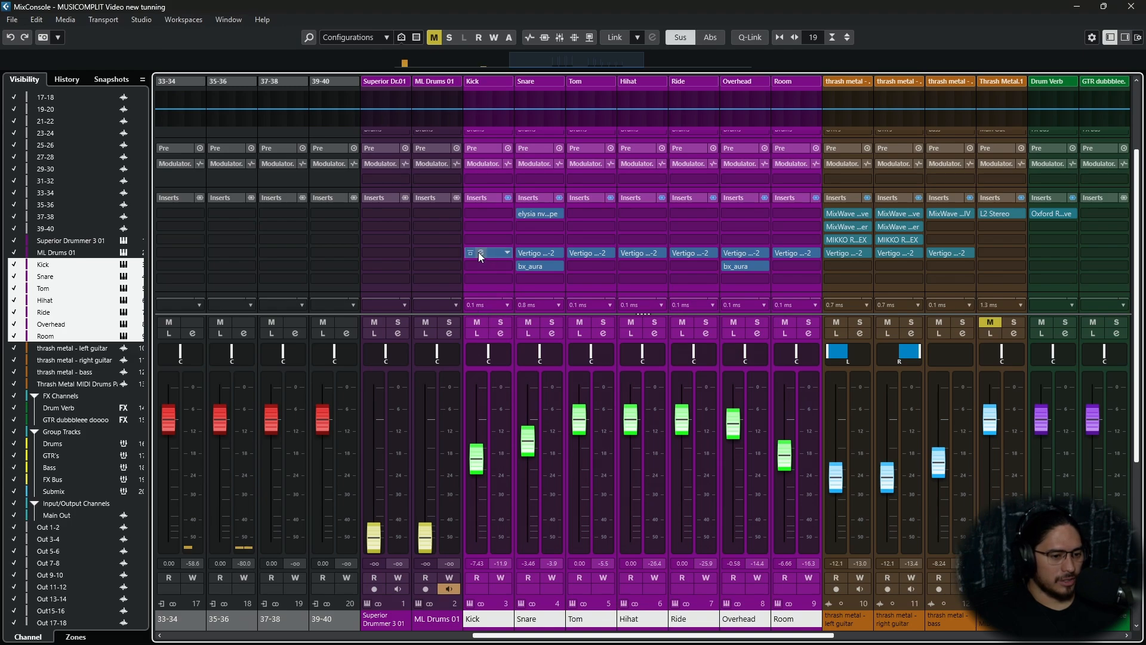
Compare the full mix with the selected drum channels' inserts bypassed and active
key("alt+shift")
left_click(507, 198, "alt+shift")
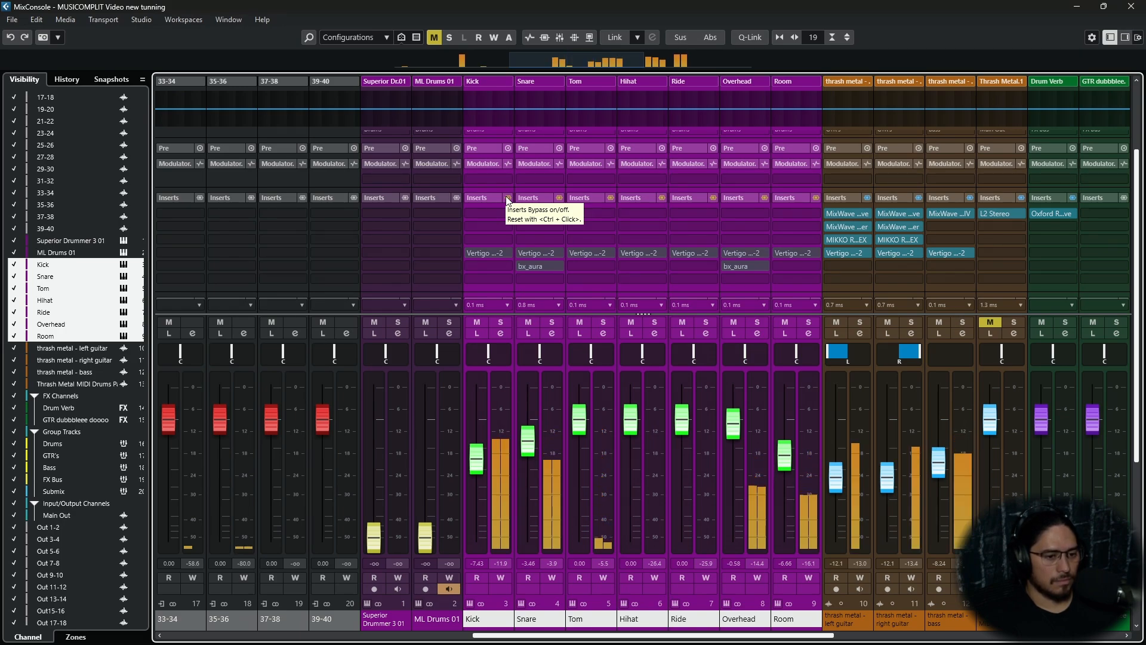
left_click(508, 197, "alt+shift")
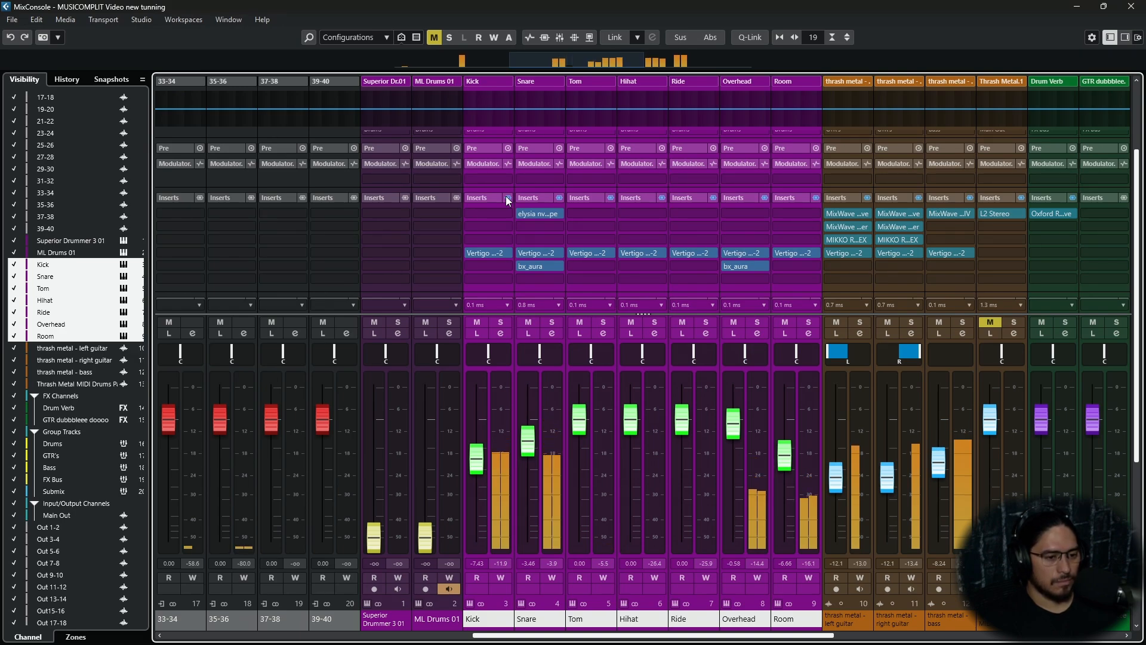
key("alt+shift")
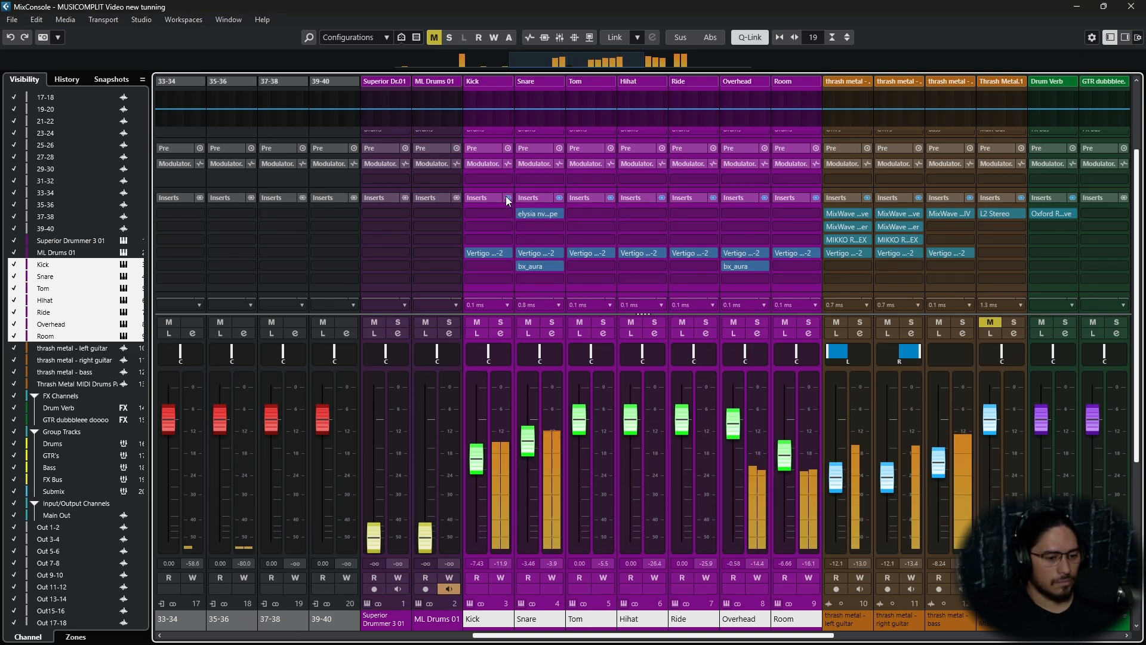
left_click(507, 197)
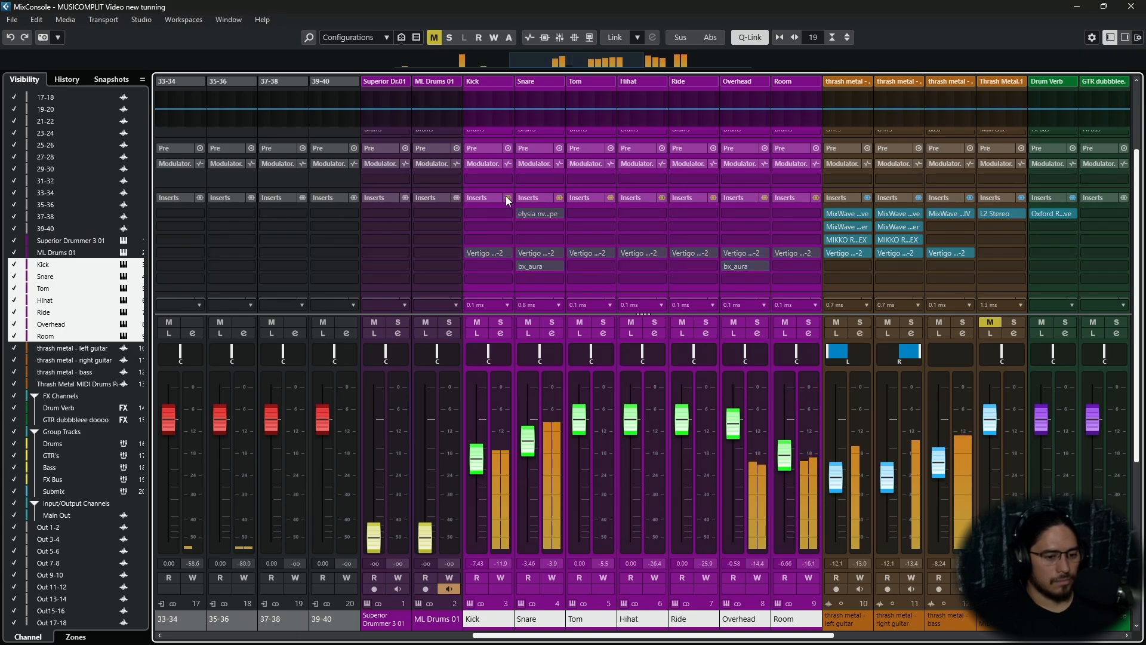
left_click(507, 198, "alt+shift")
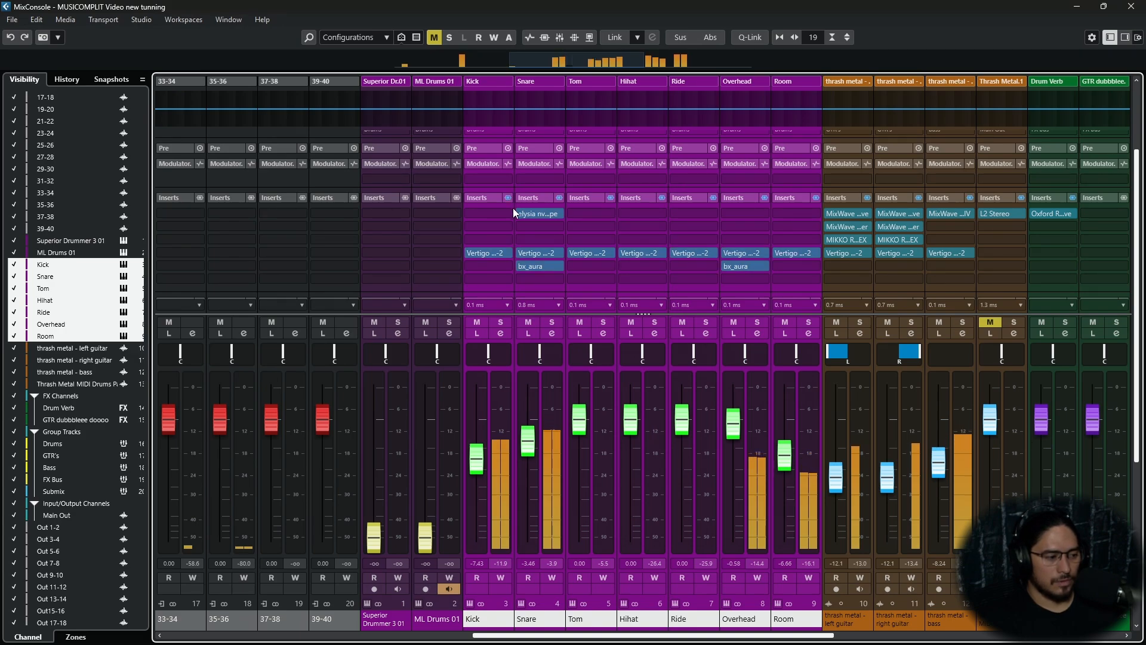
Solo the selected drum channels, add the Drums group to the selection and compare their inserts, leaving them bypassed
left_click(499, 323, "alt+shift")
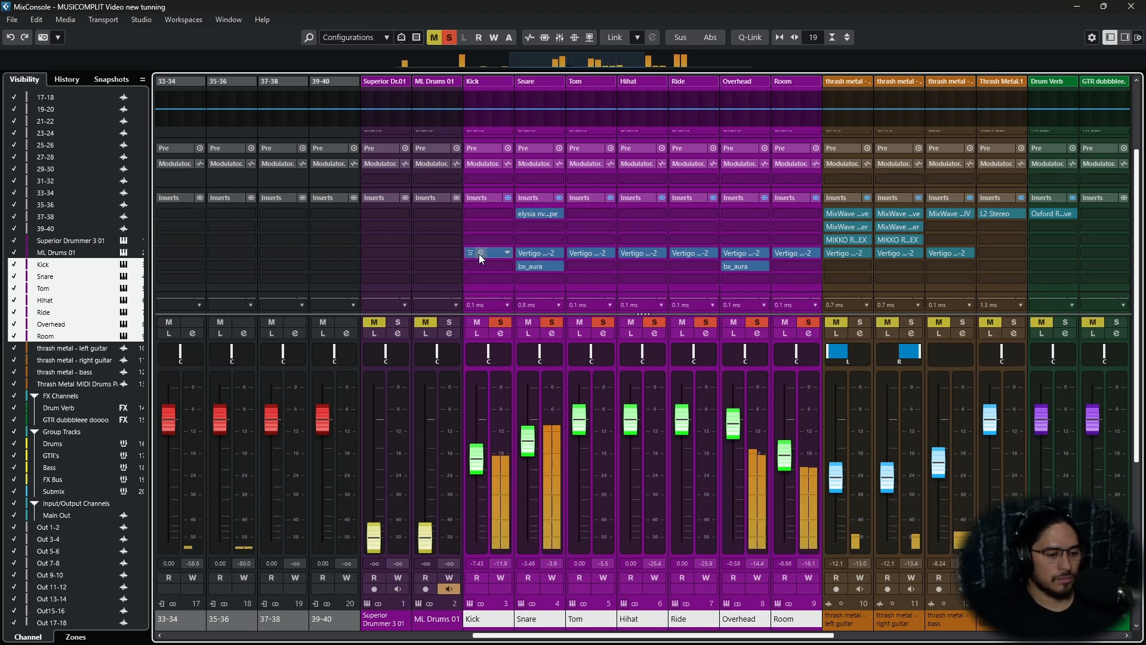
left_click_drag(533, 638, 628, 638)
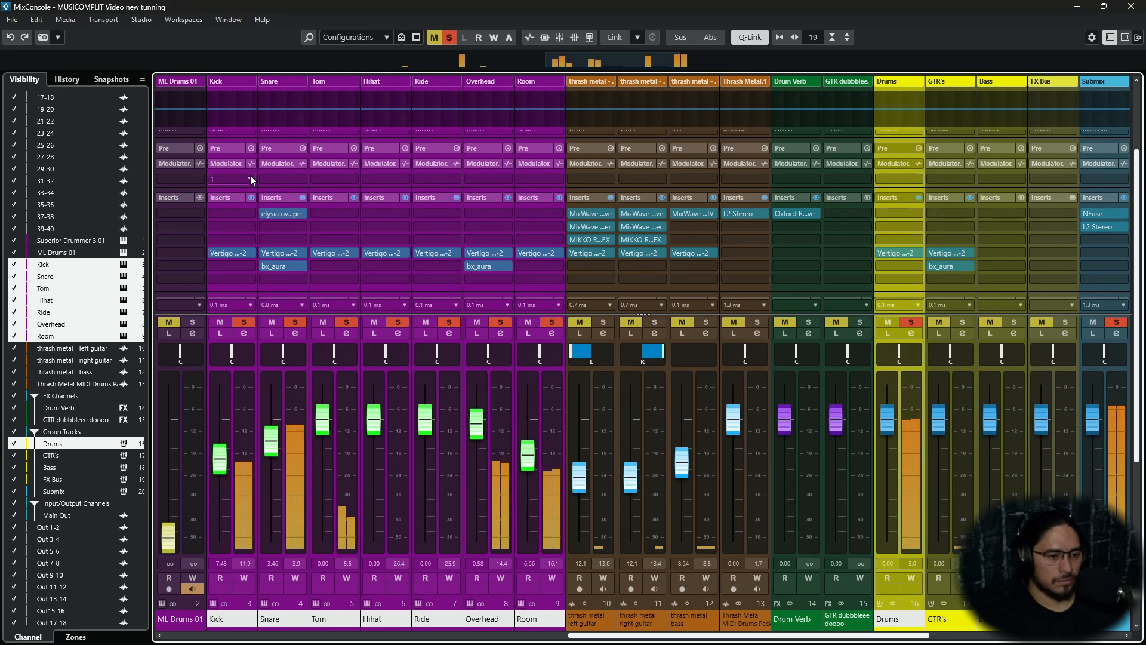
left_click(251, 198, "alt+shift")
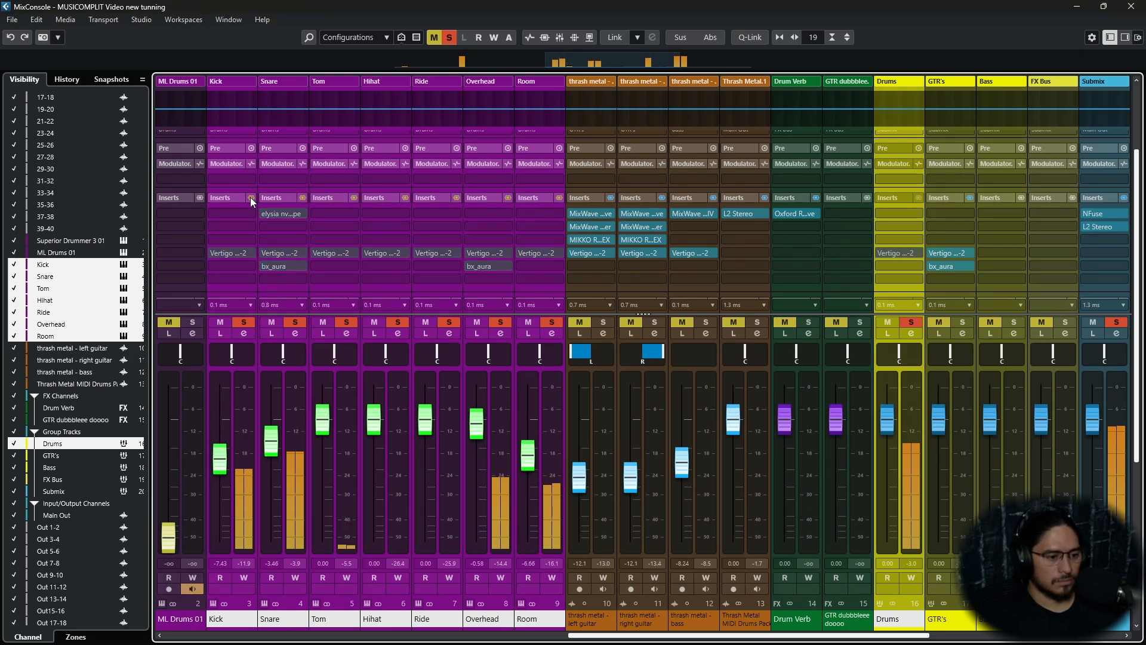
left_click(250, 197, "alt+shift")
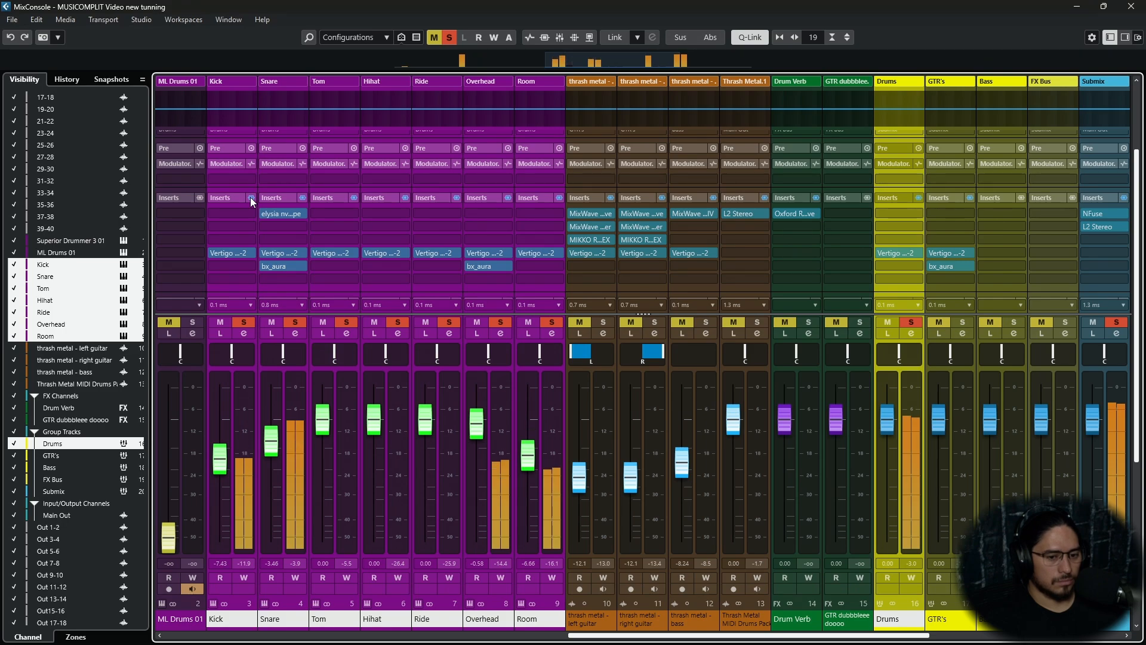
left_click(250, 198, "alt+shift")
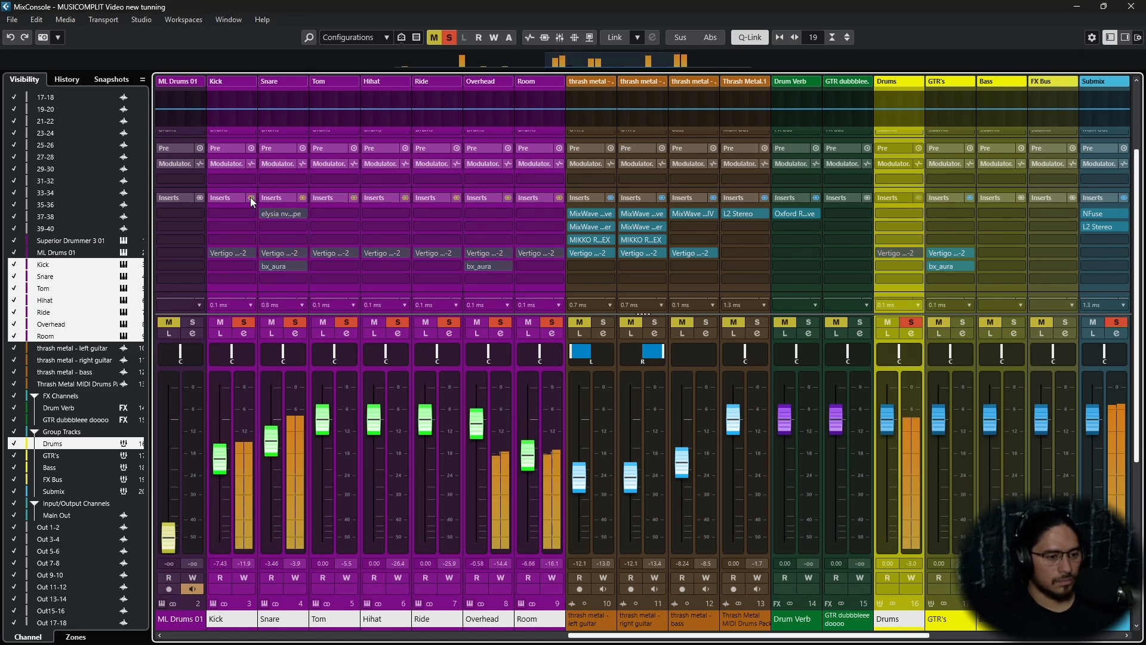
Open the Vertigo VSS-2 insert on the Kick channel and check its oversampling and zoom settings
left_click(227, 252)
left_click_drag(302, 97, 390, 143)
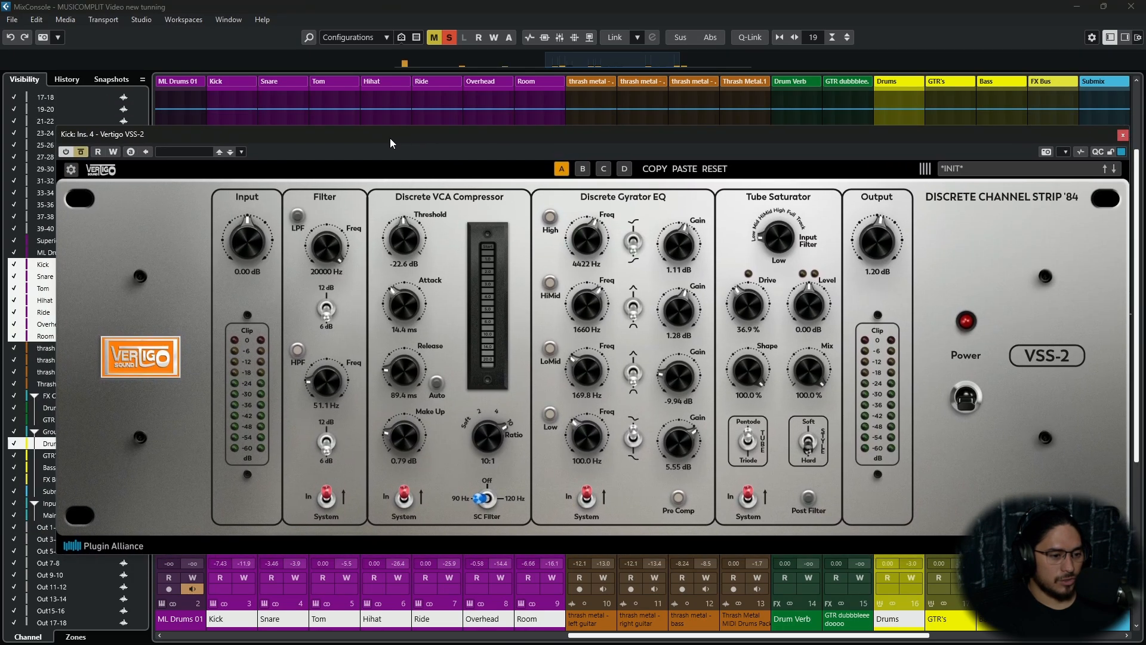
left_click(71, 170)
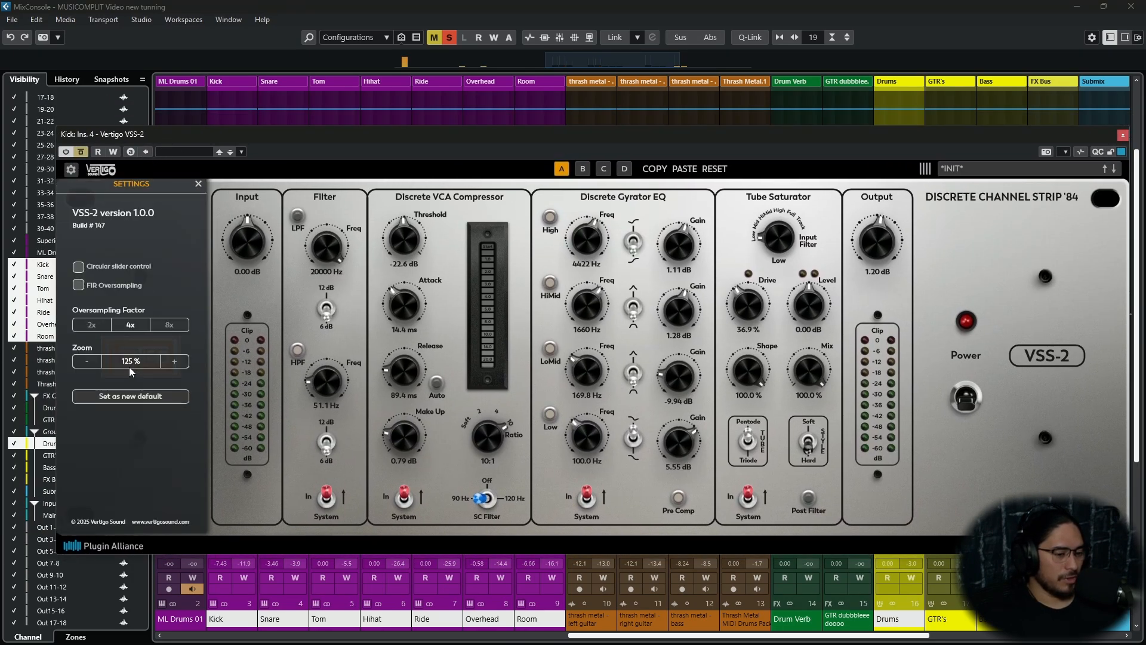
left_click(70, 170)
mouse_move(336, 137)
left_mouse_down()
mouse_move(0, 644)
mouse_move(340, 102)
mouse_move(315, 128)
left_mouse_up()
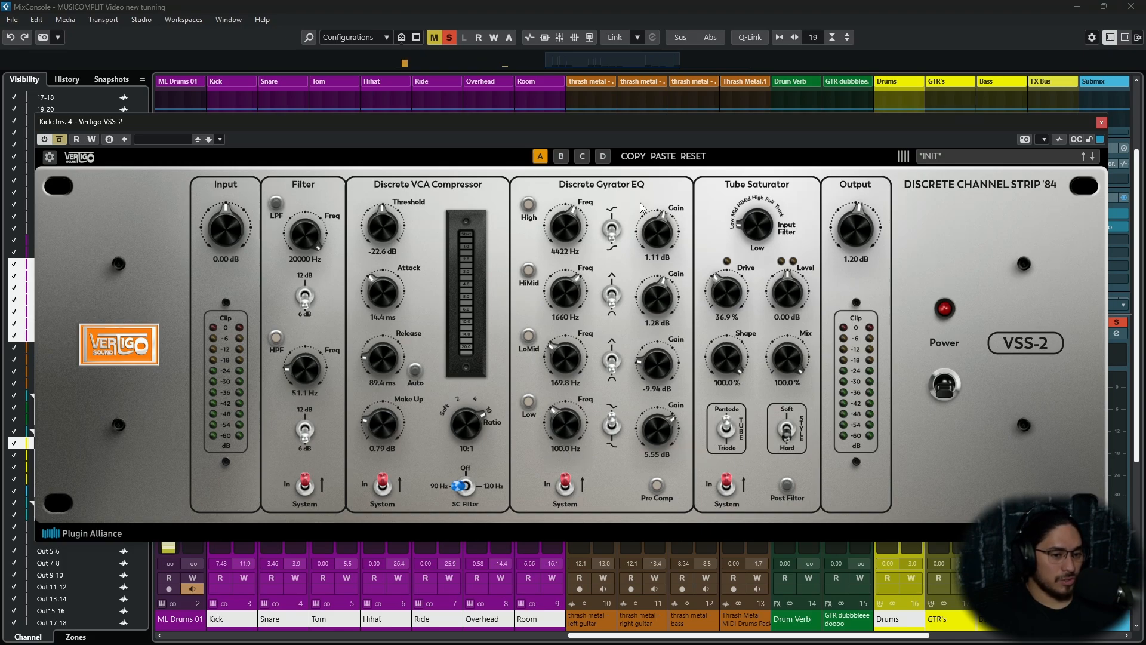
Switch the kick's VSS-2 to settings slot B, clear all solos and solo only the Kick channel
left_click(561, 158)
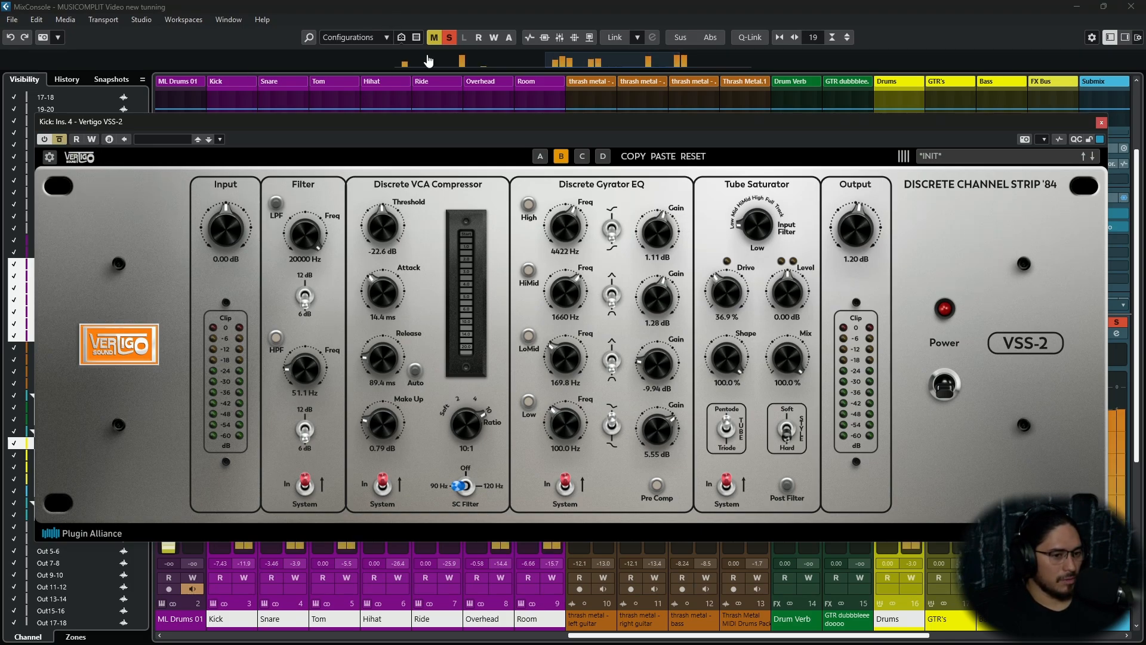
left_click(449, 38)
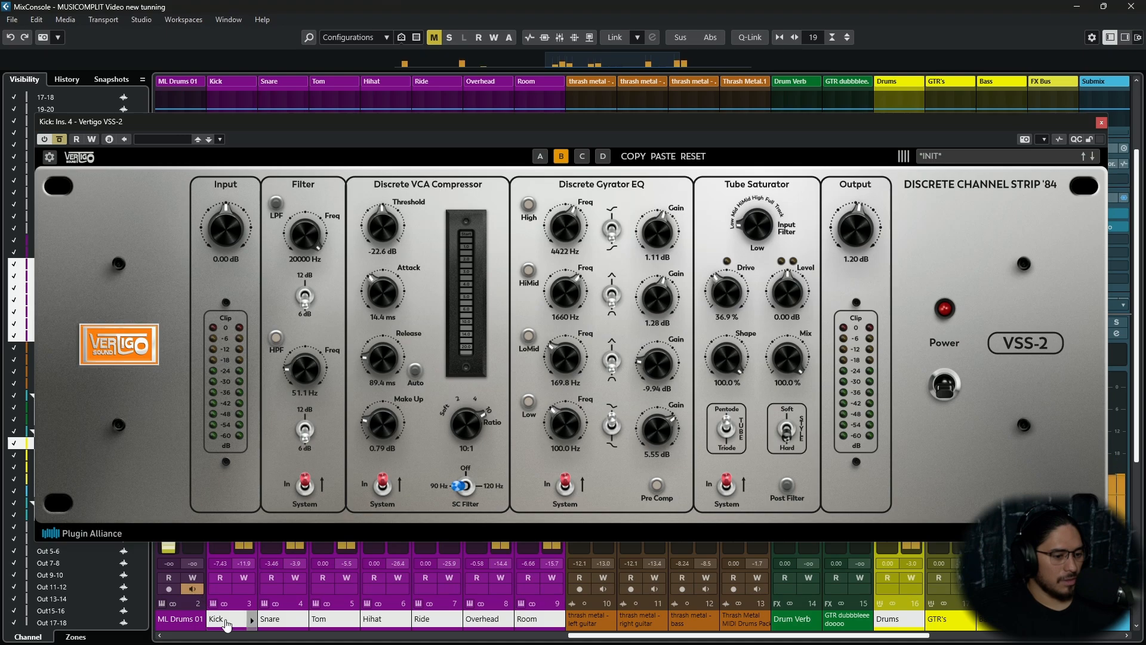
key("s")
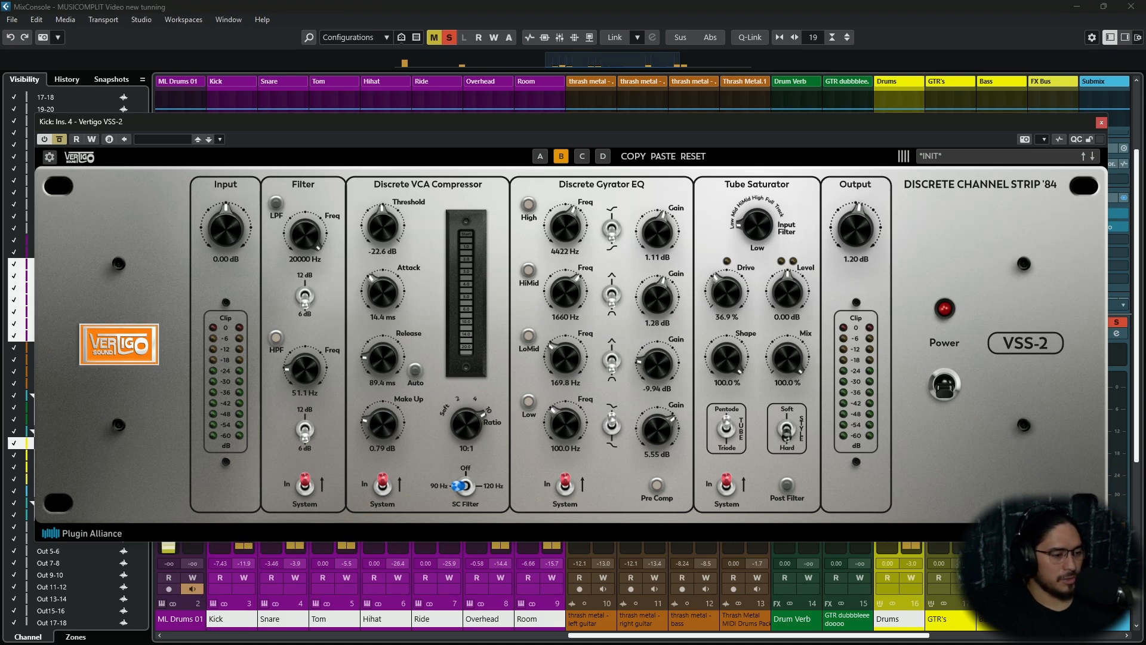
Take the kick's VSS-2 out of bypass and compare the soloed kick with and without it, leaving it active
left_click(60, 140)
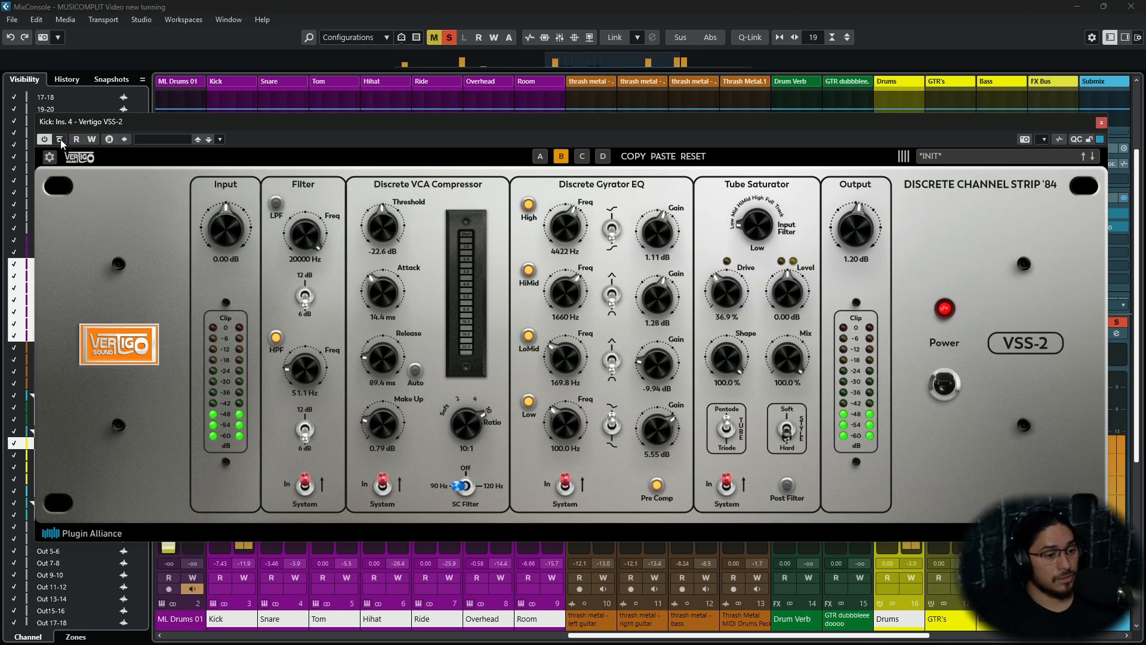
left_click(60, 138)
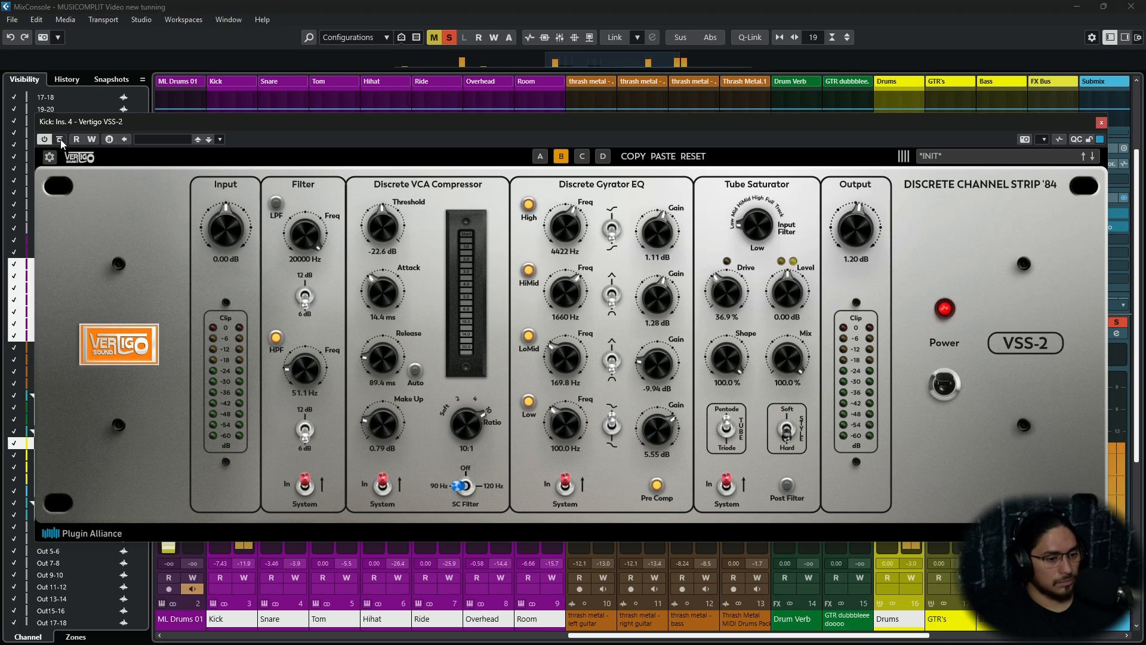
left_click(60, 139)
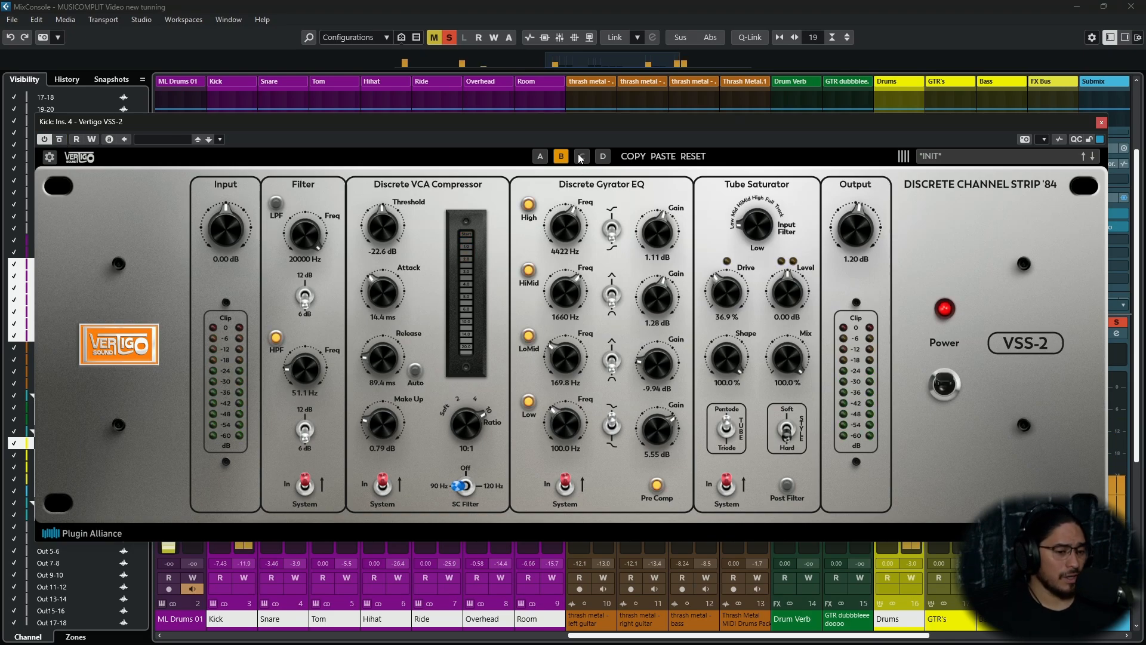
Switch off the kick strip's sections and re-engage the Filter, Compressor, EQ and Tube Saturator one by one to hear each
left_click(565, 486)
left_click(728, 484)
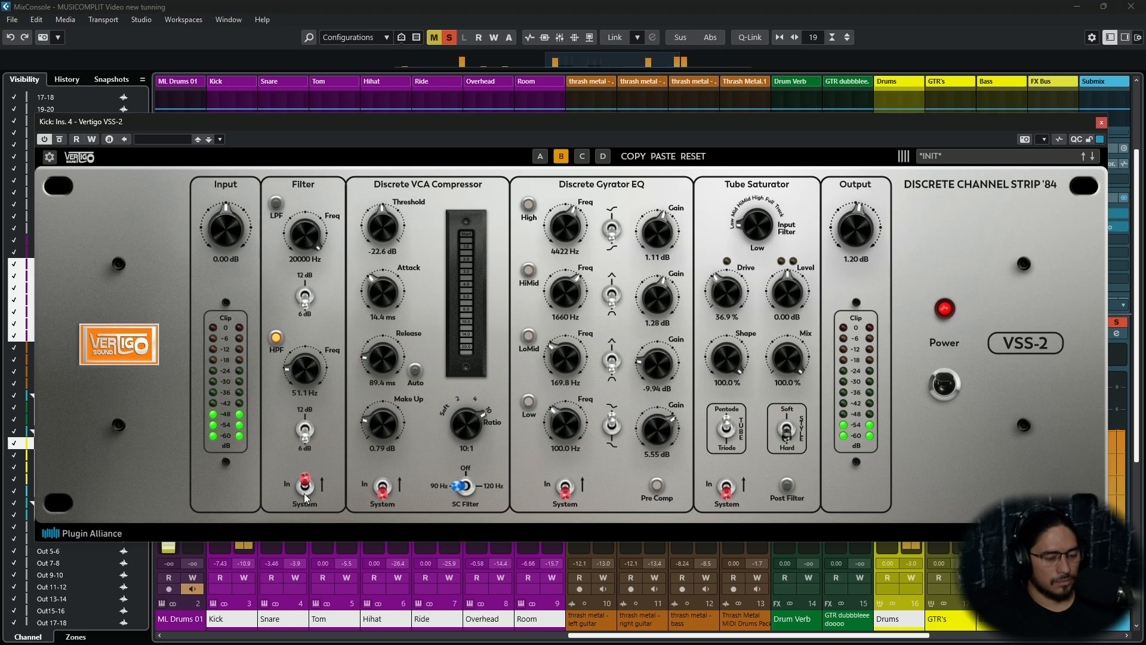
left_click(305, 493)
left_click(382, 494)
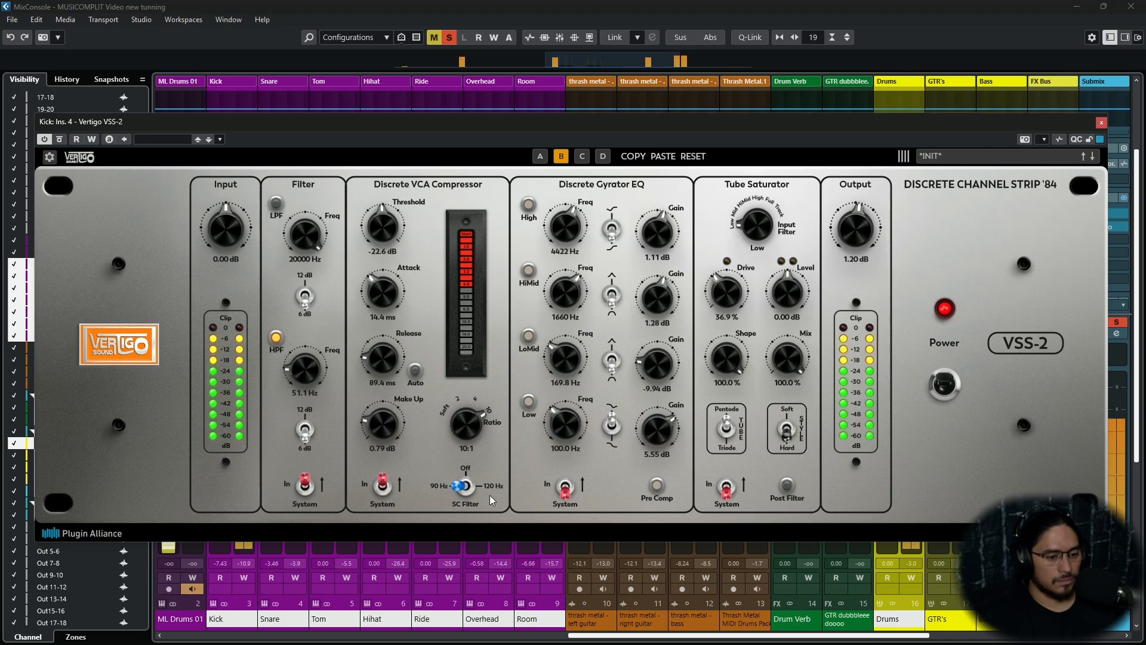
left_click(564, 488)
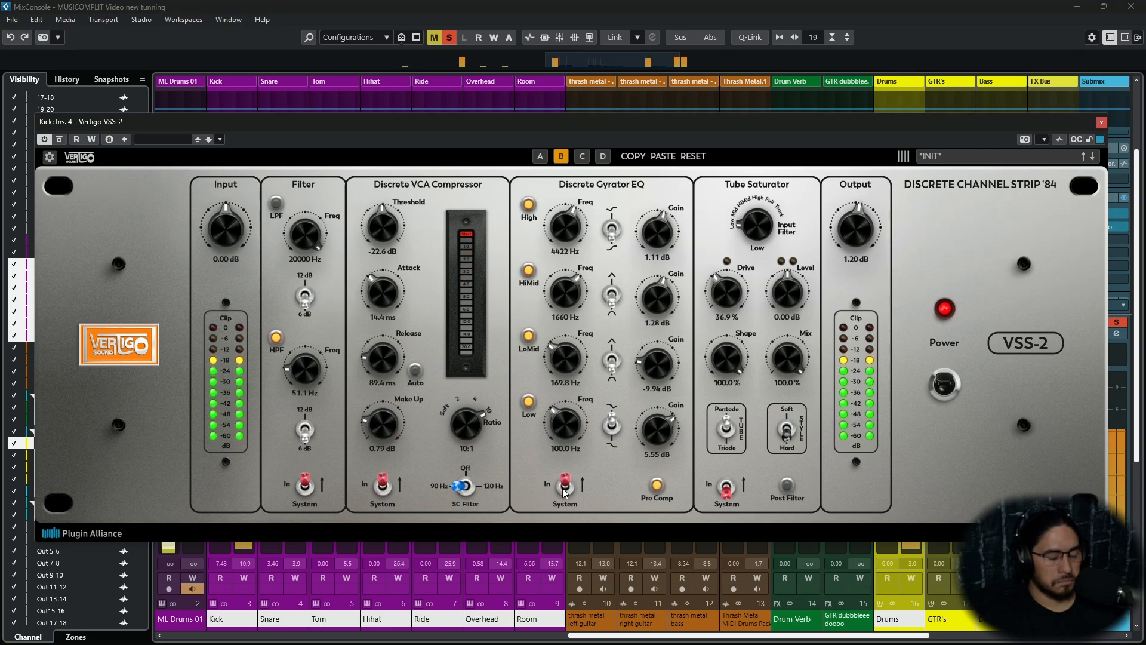
left_click(726, 491)
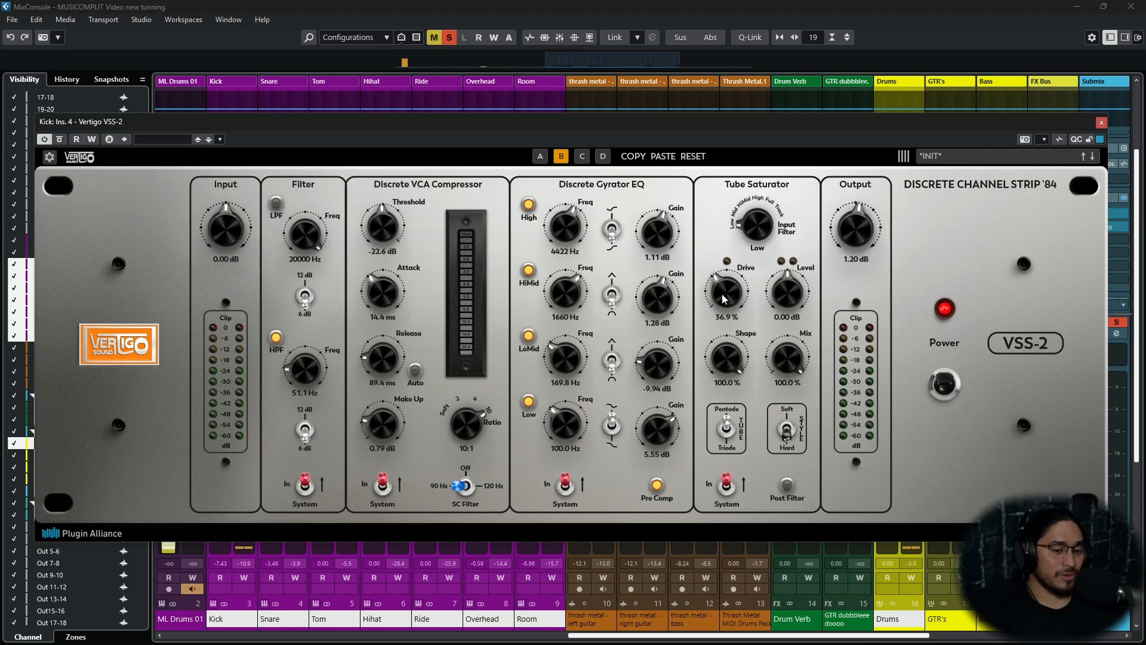
Set the Tube Saturator's Drive to 81.6% on the kick and audition the Pentode and Triode tube modes
left_click_drag(723, 299, 740, 263)
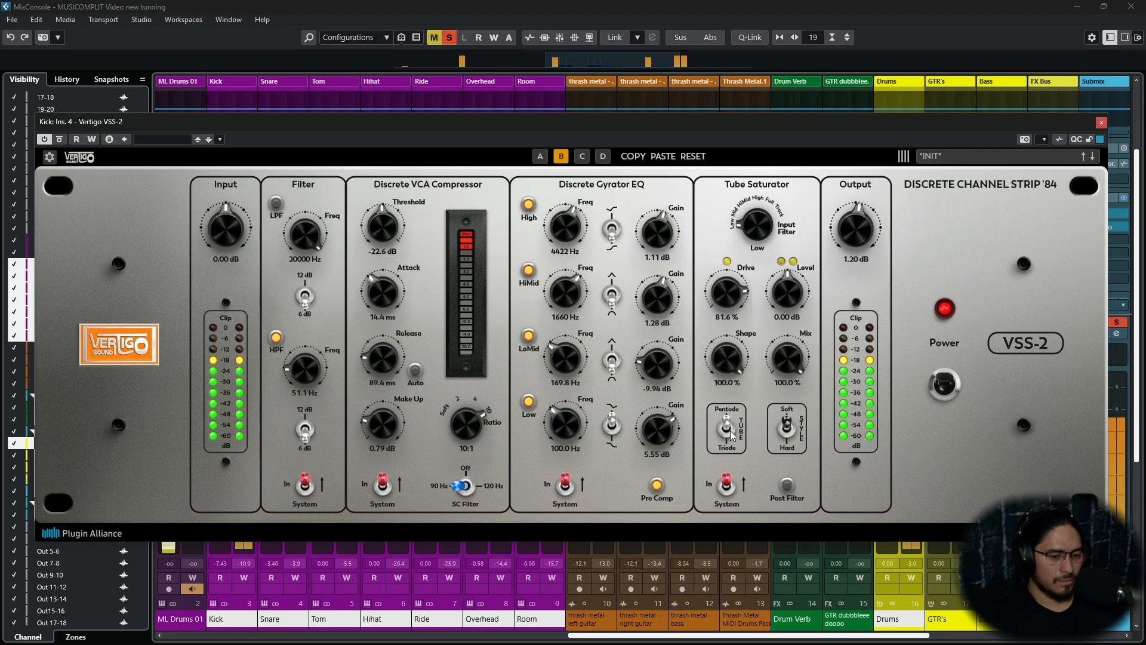
left_click(774, 445)
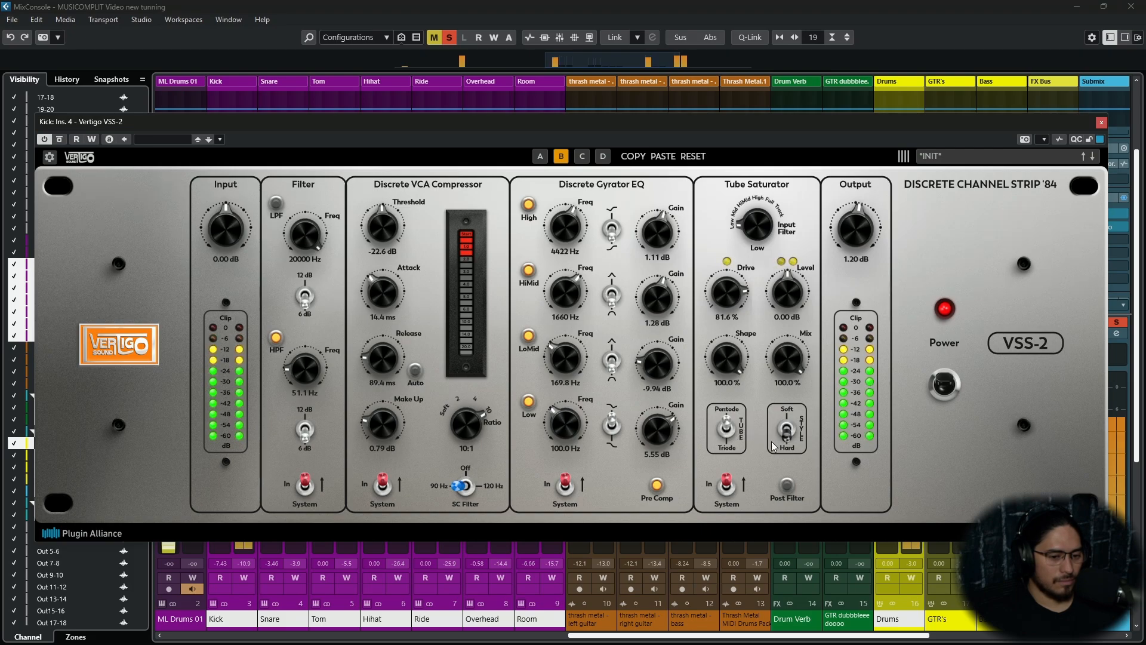
left_click(728, 434)
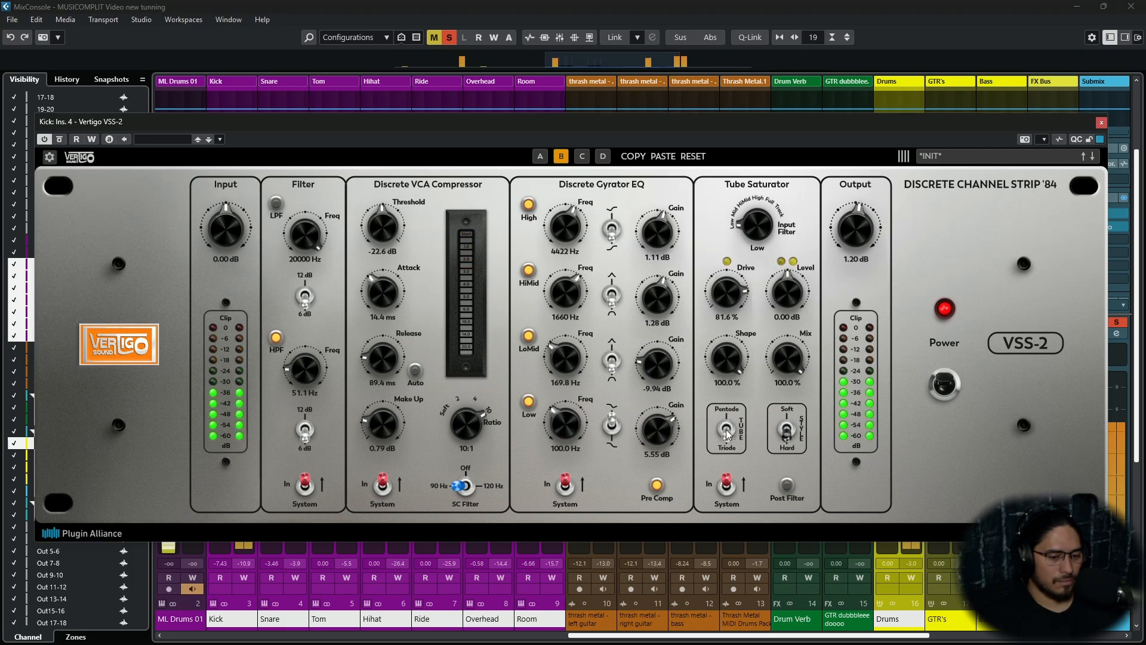
left_click(726, 431)
Try lower Tube Saturator Shape settings such as 60.3% on the kick, return Shape to 100% and stop playback
left_click_drag(727, 361, 735, 526)
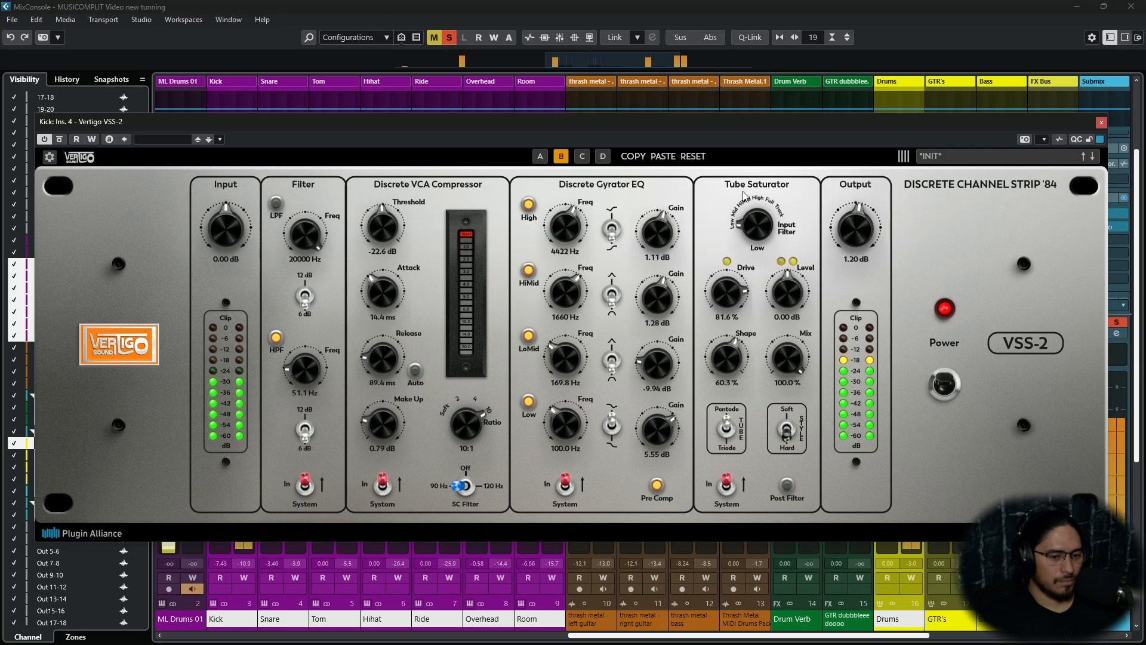
left_click_drag(740, 351, 738, 305)
key("space")
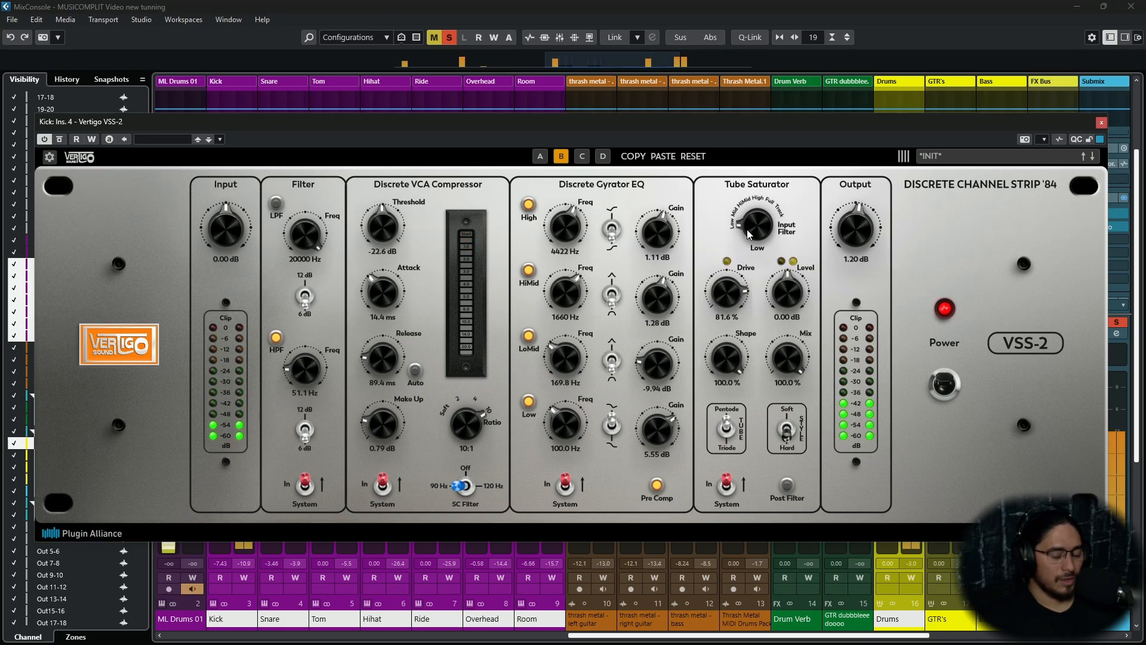
Set the kick's Tube Saturator Drive to 67.9% and audition its Input Filter on Mid, HiMid and Track, returning to Low
scroll(747, 230, "up", 1)
key("space")
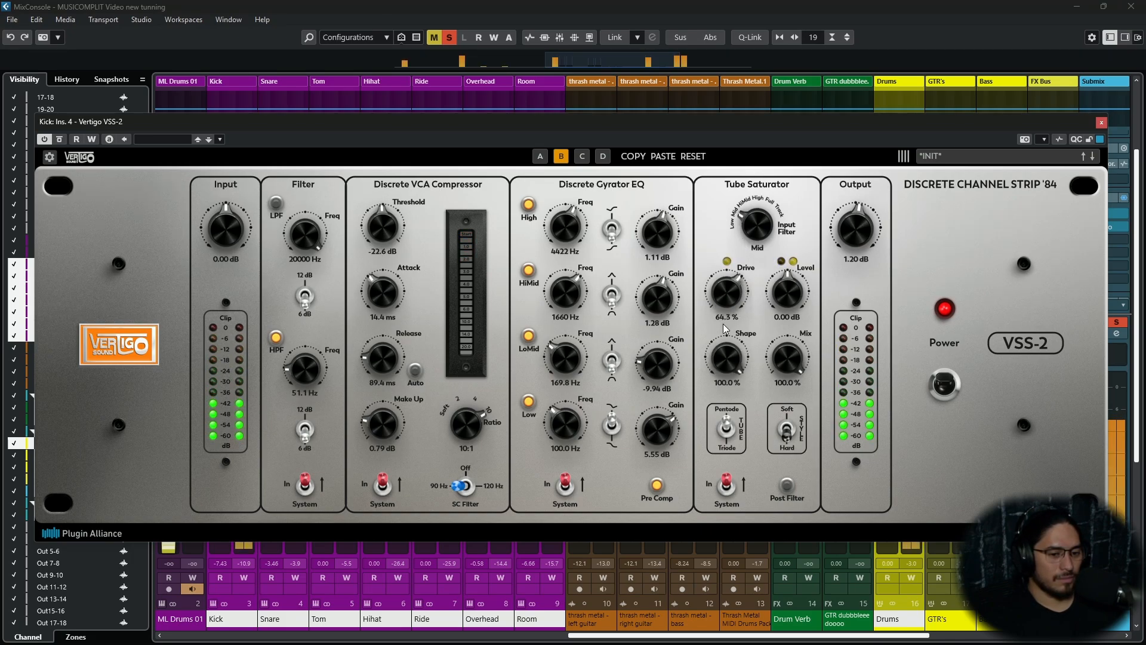
scroll(711, 312, "down", 3)
scroll(750, 230, "up", 1)
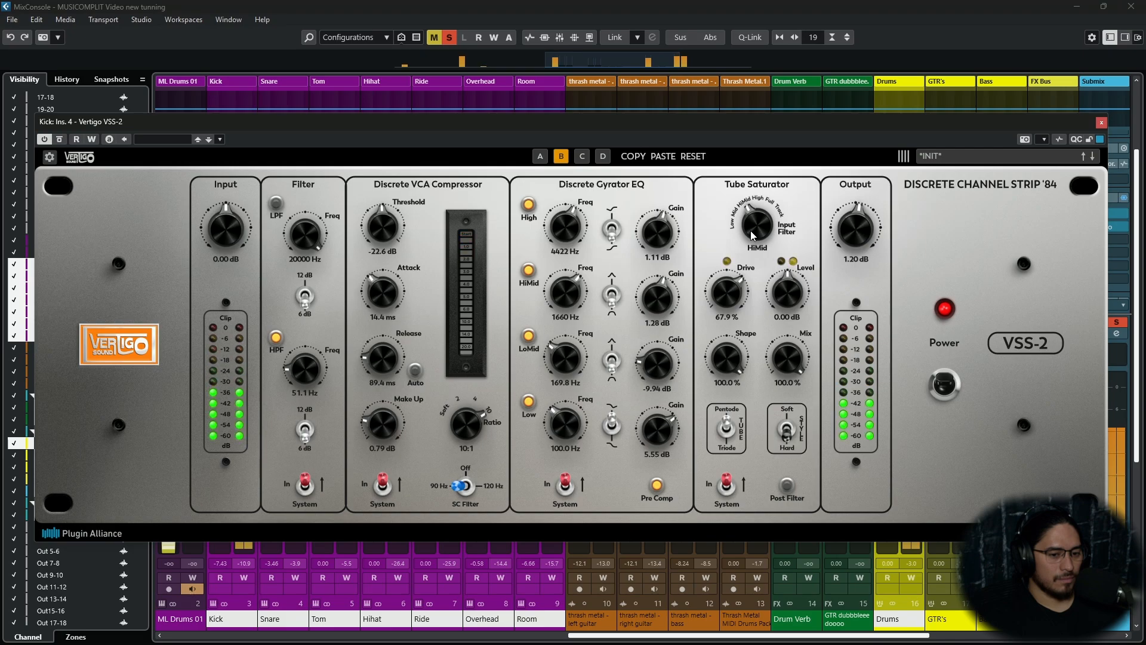
scroll(750, 230, "up", 1)
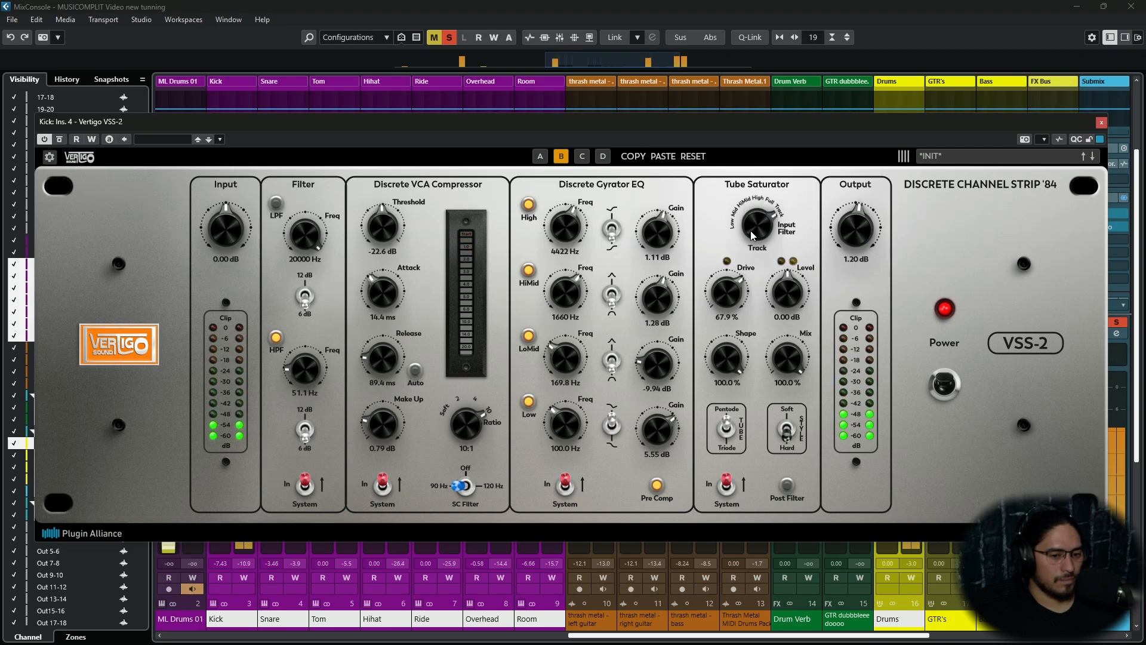
scroll(750, 231, "down", 5)
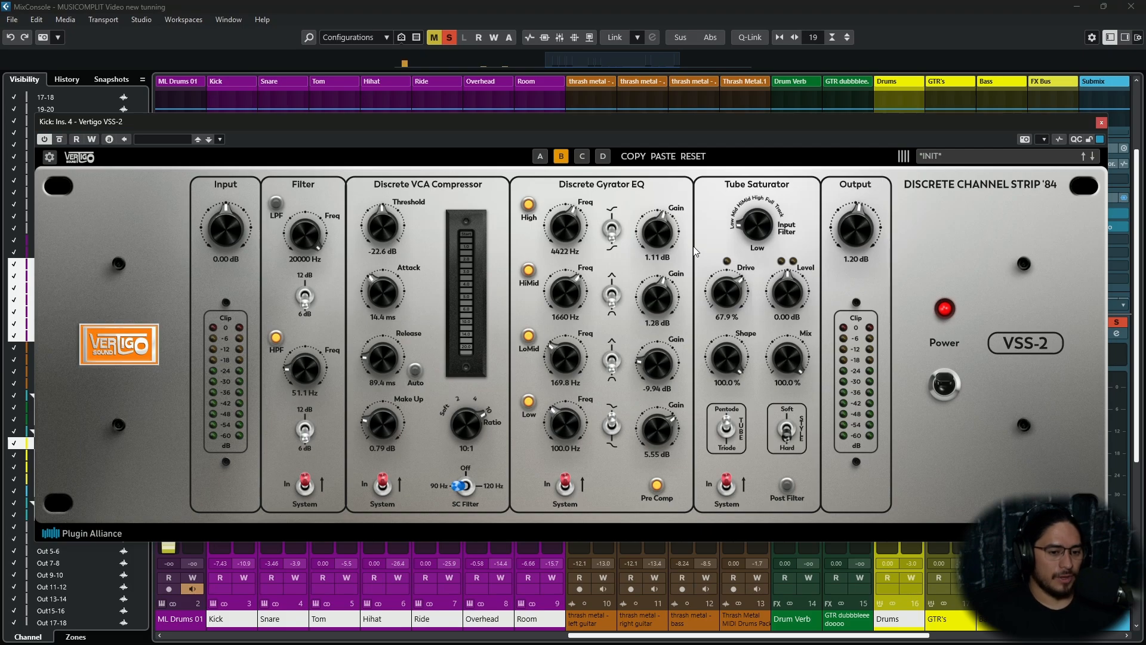
Set the kick's Input Filter to High and Shape to 0%, and compare the Tube Saturator off and on, leaving it on
scroll(752, 230, "up", 3)
key("space")
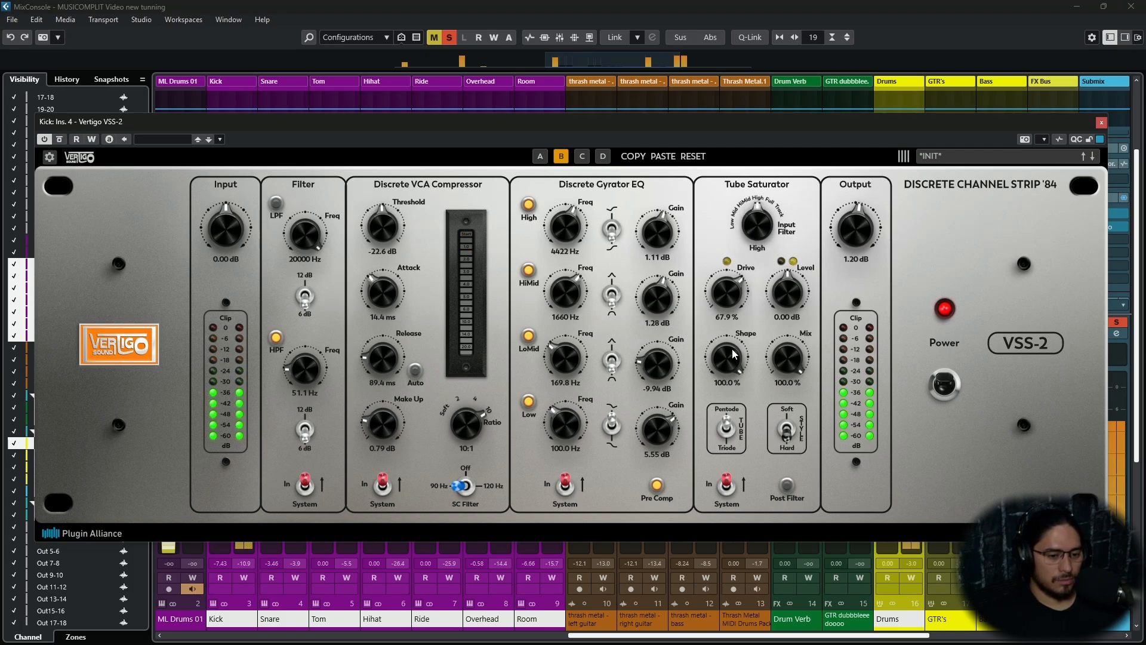
left_click_drag(735, 354, 723, 550)
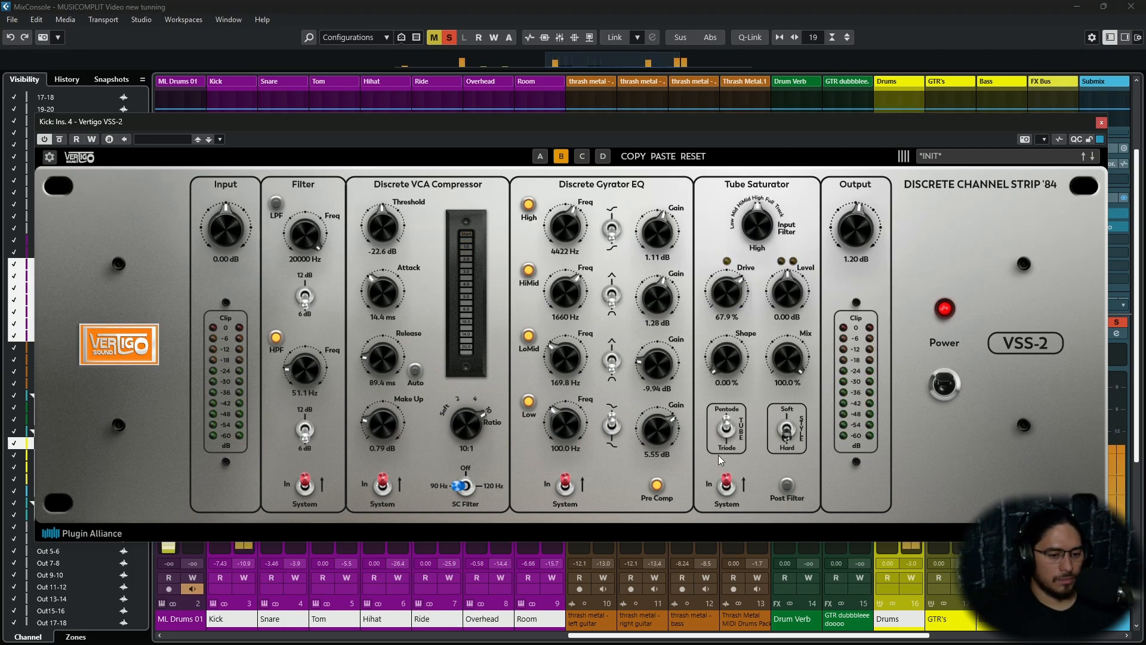
left_click(726, 487)
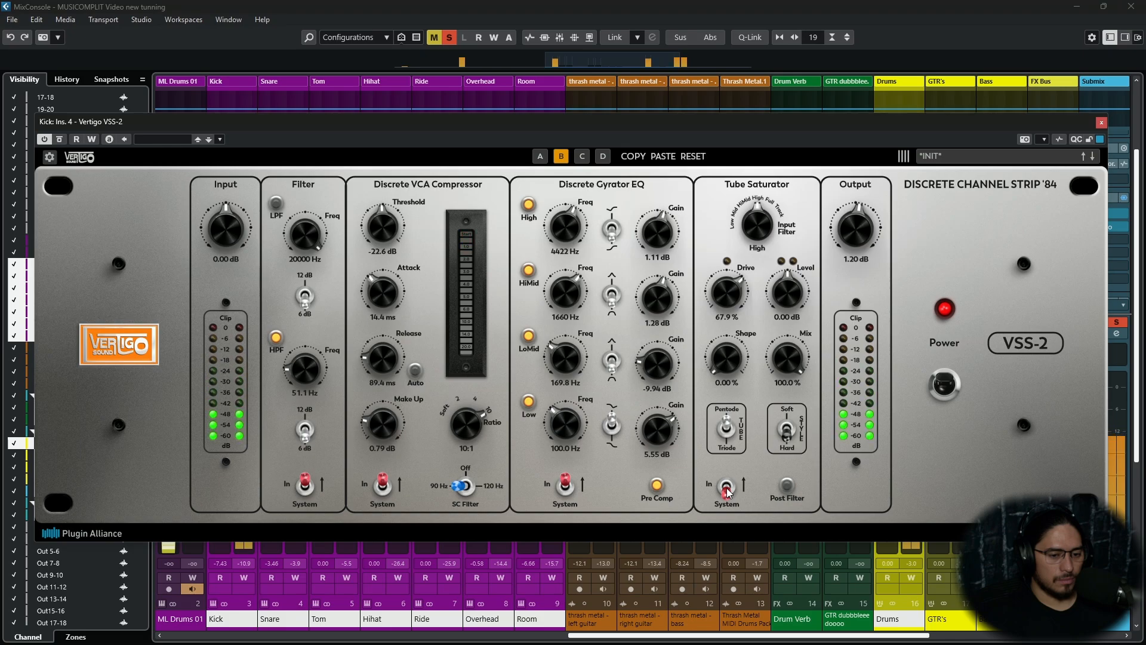
left_click(727, 487)
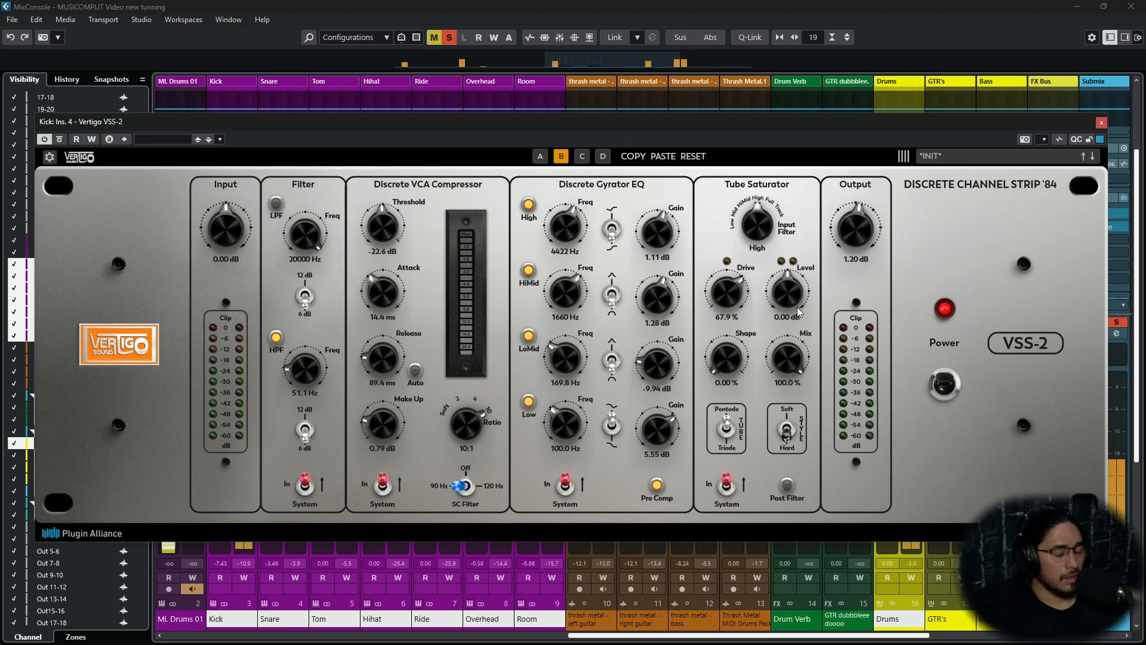
Switch the kick's VSS-2 to setting A and compare it bypassed and active, leaving it active
left_click(540, 157)
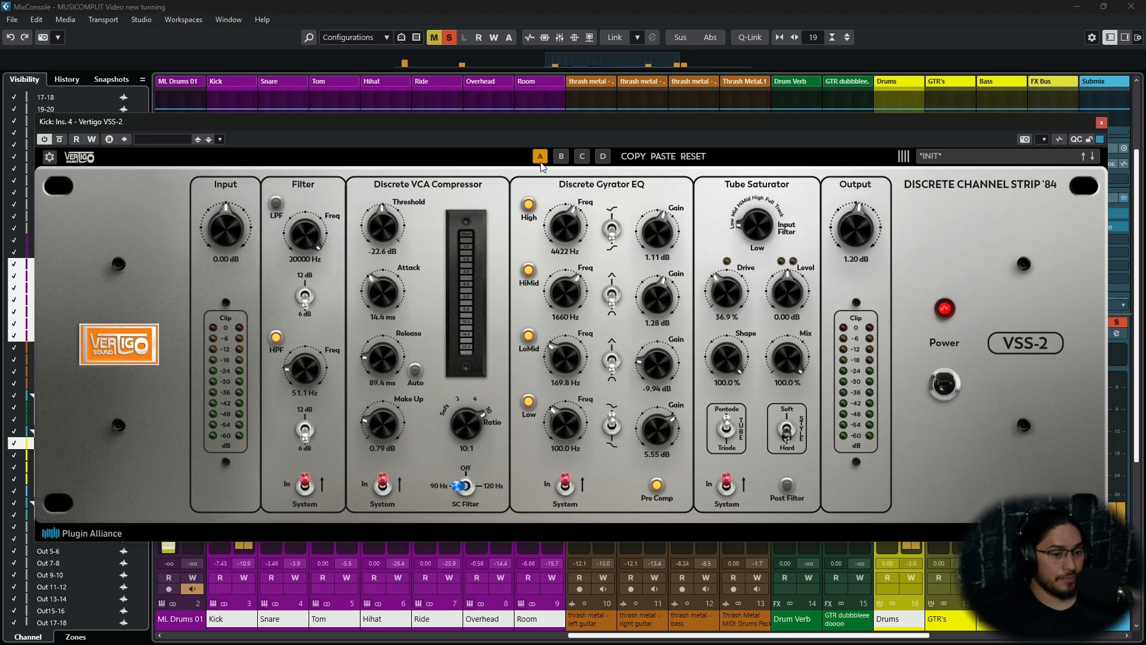
left_click(60, 139)
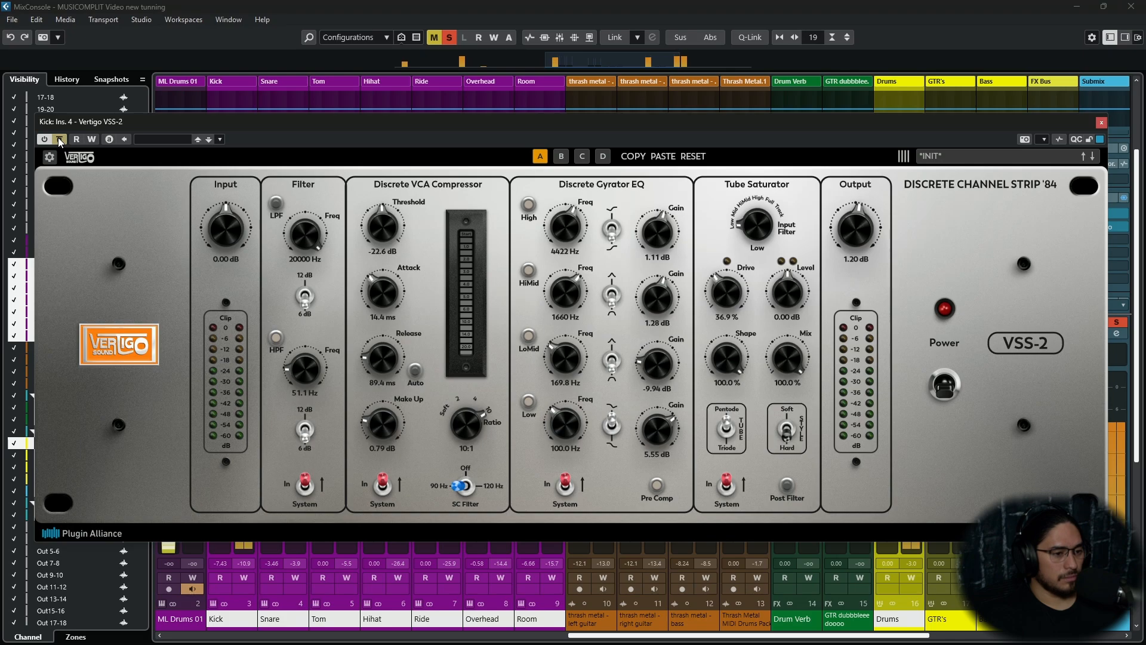
left_click(60, 138)
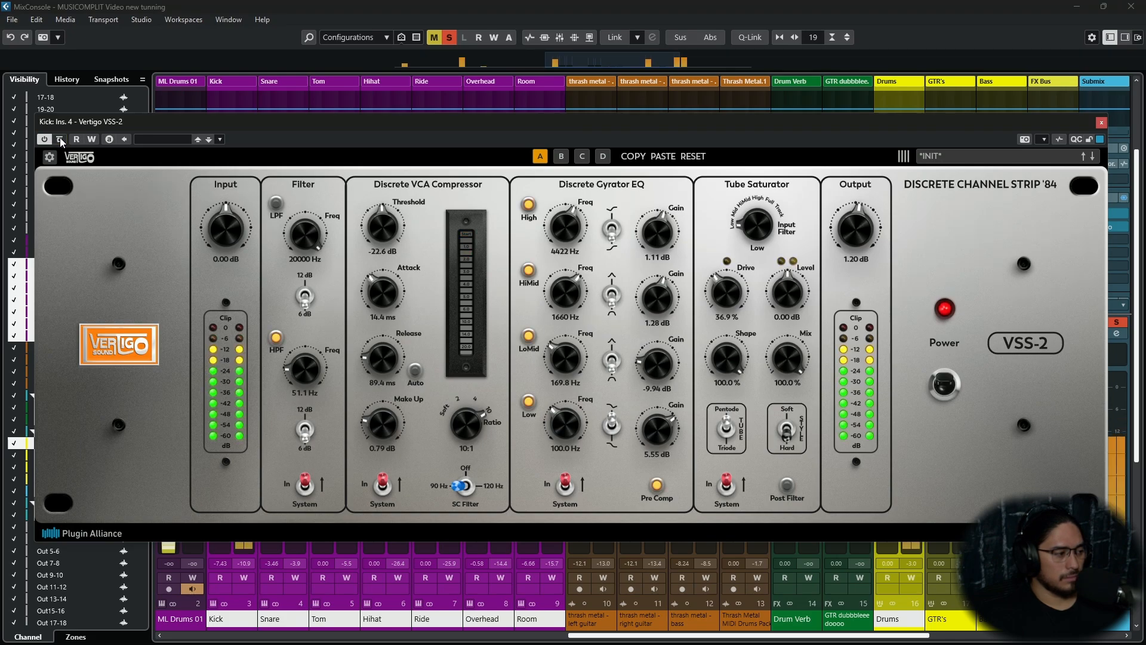
Move the solo from the kick to the snare and take the snare's elysia nvelope out of bypass
left_click(1102, 123)
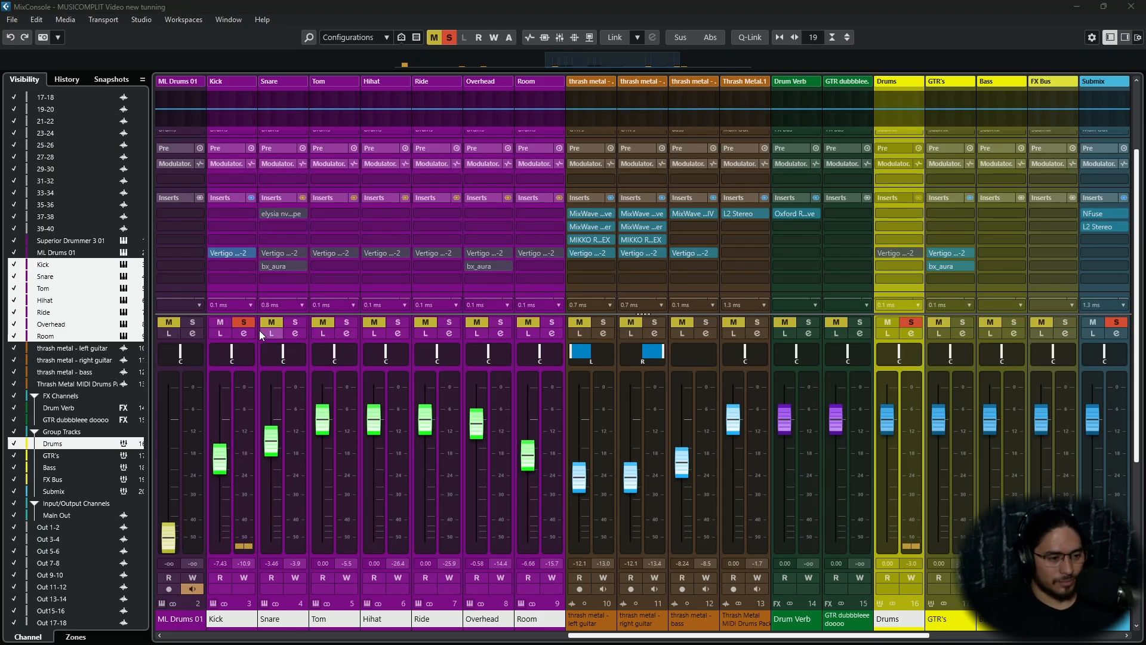
left_click(243, 323)
left_click(295, 323)
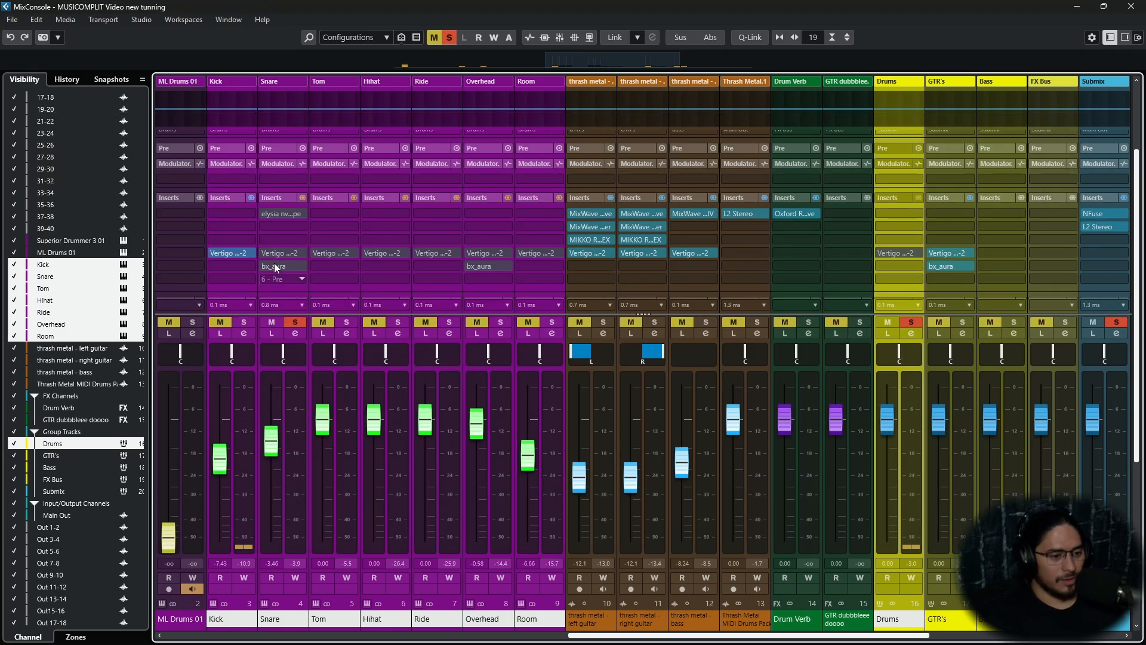
left_click(276, 215)
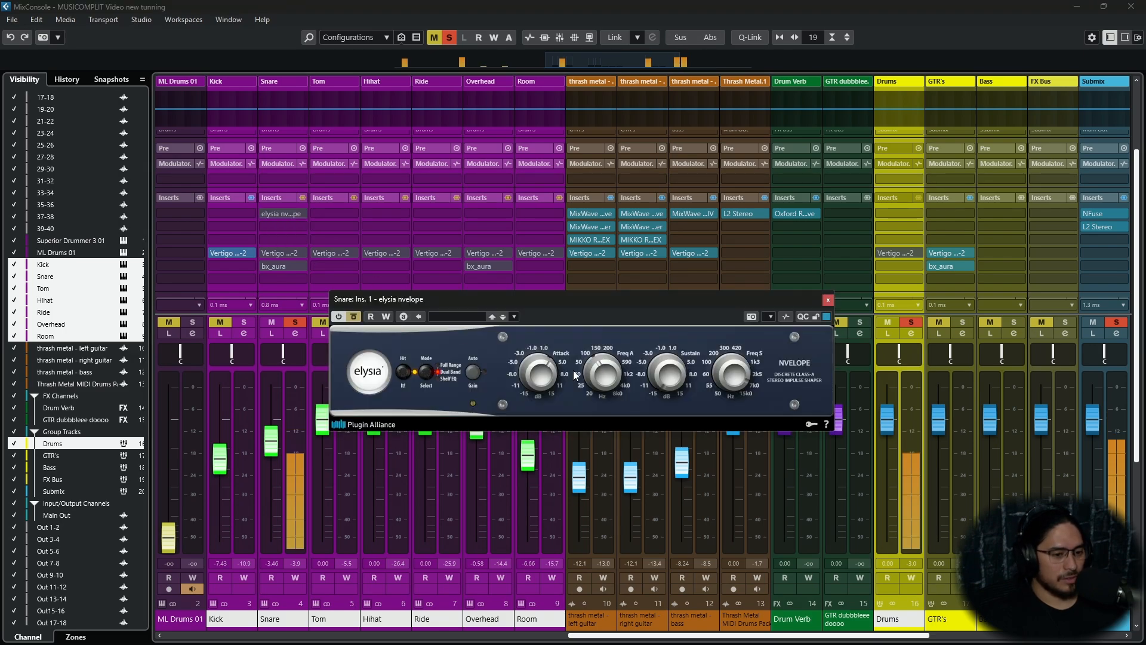
left_click_drag(572, 299, 633, 220)
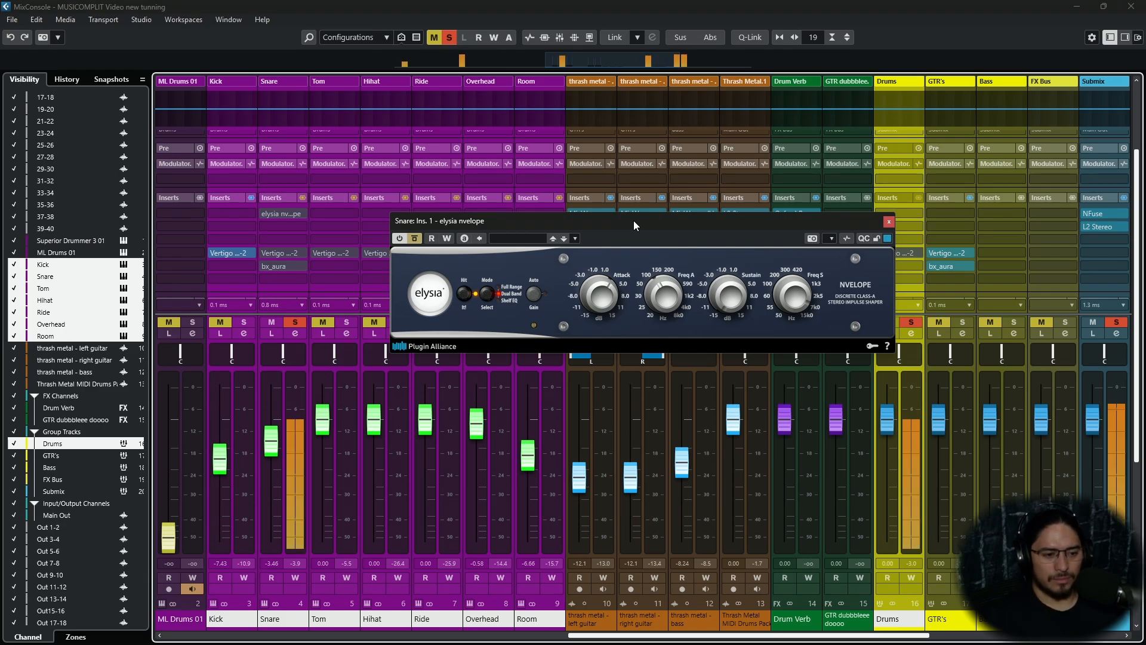
left_click(415, 238)
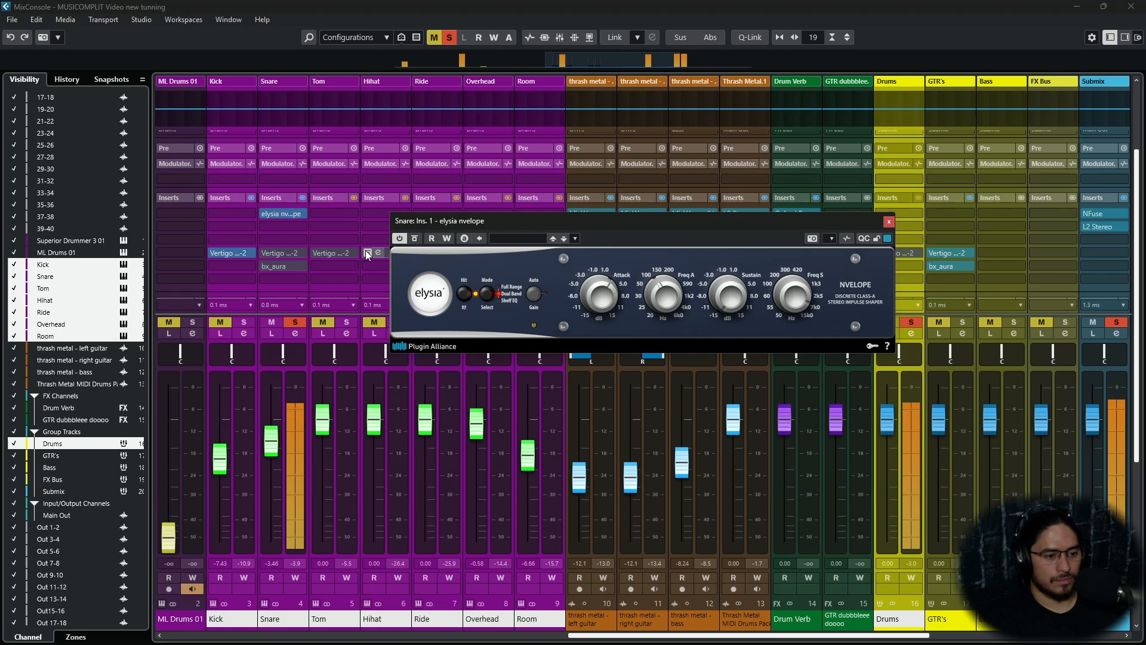
Activate the snare's VSS-2 on setting B and audition the Tube Saturator's Input Filter on Track, returning to High
left_click(275, 253)
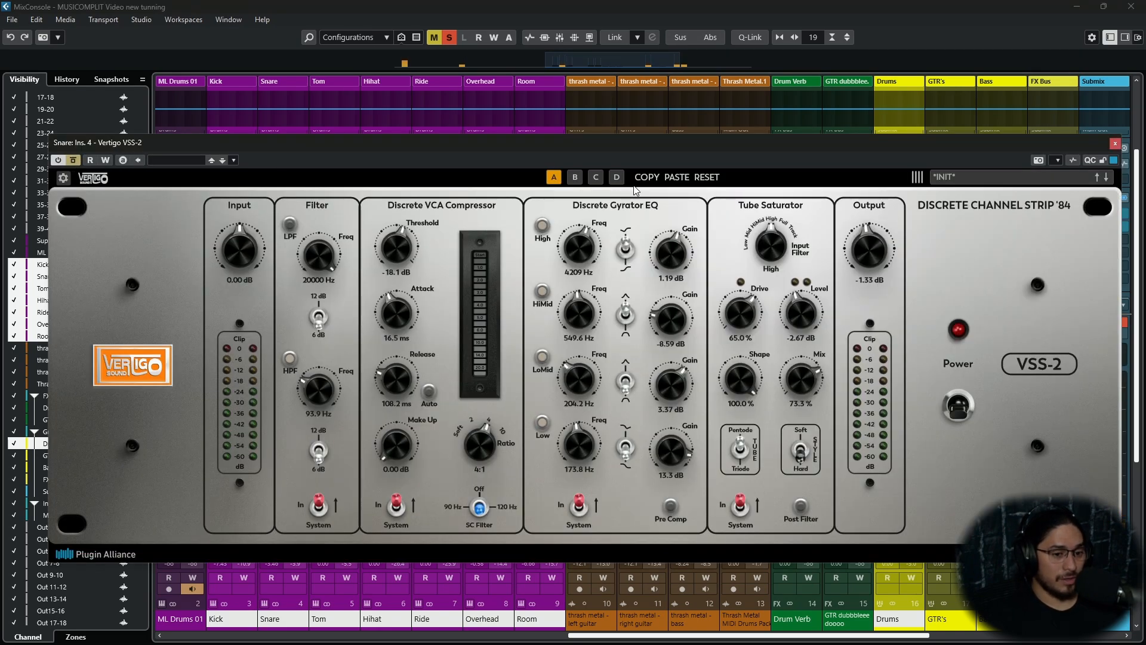
left_click(575, 176)
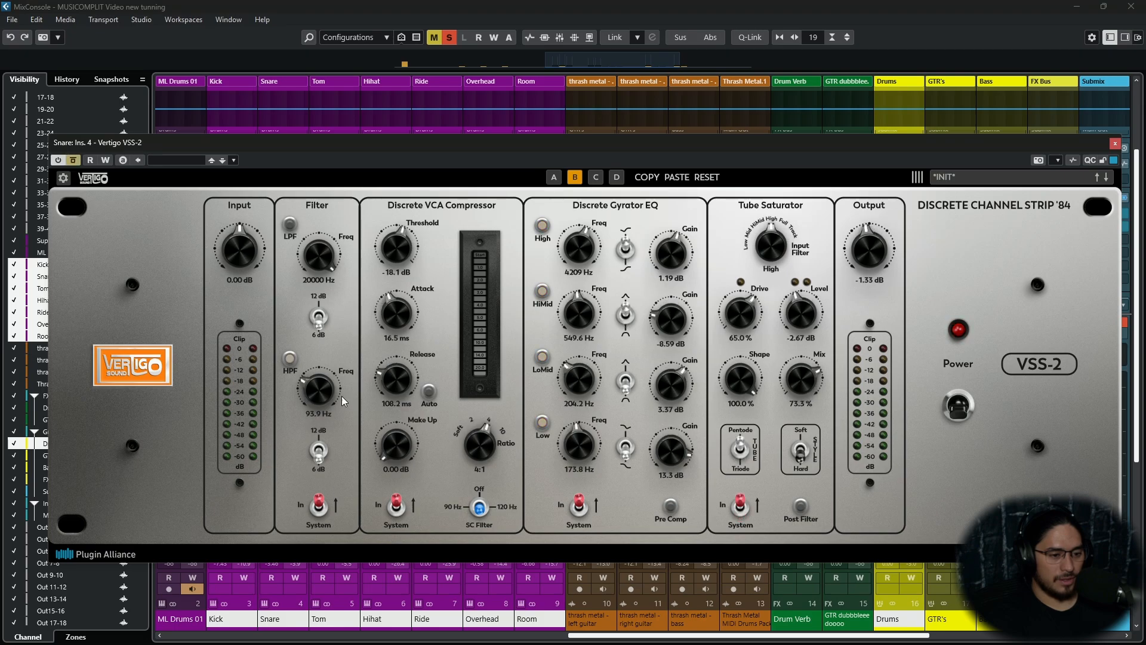
left_click(74, 161)
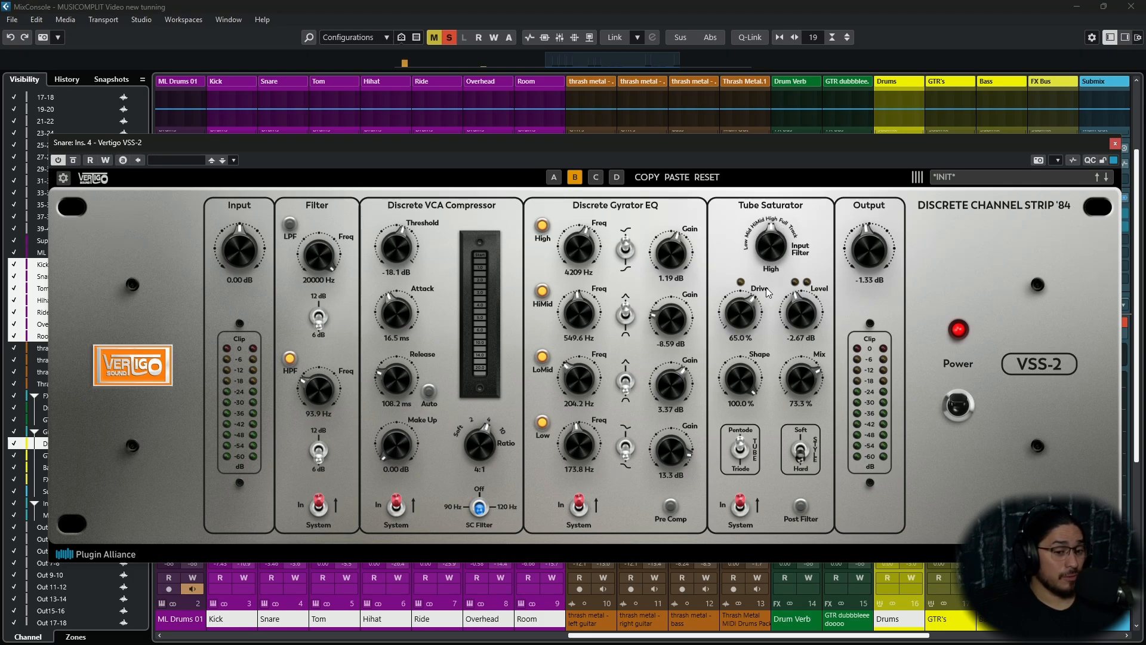
left_click(783, 223)
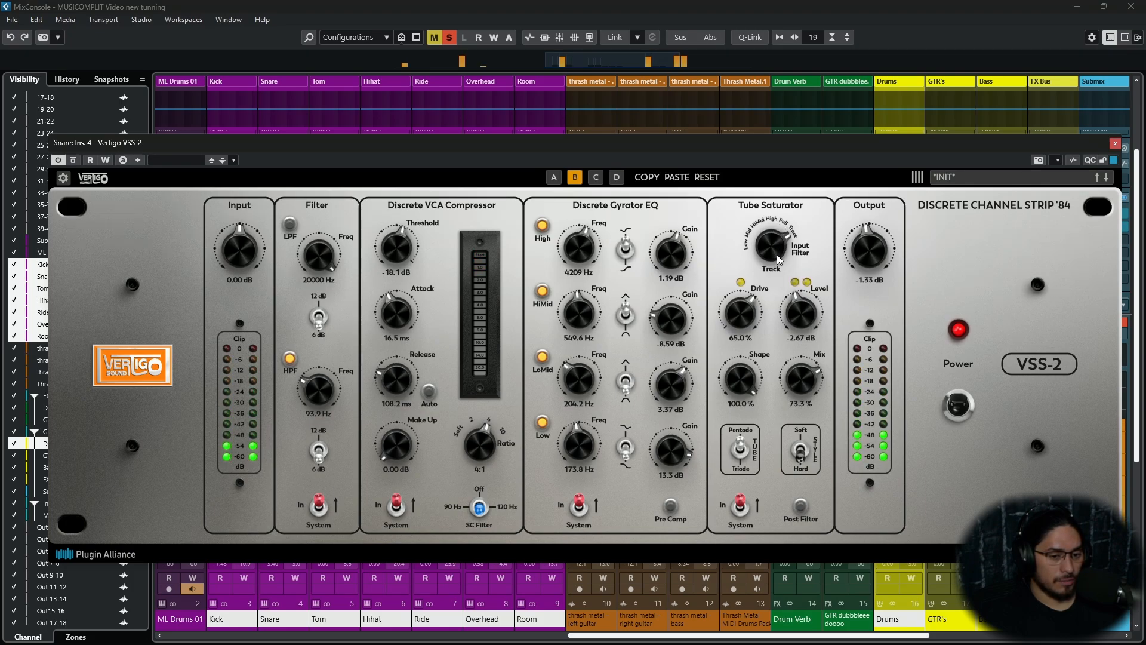
left_click_drag(778, 251, 776, 293)
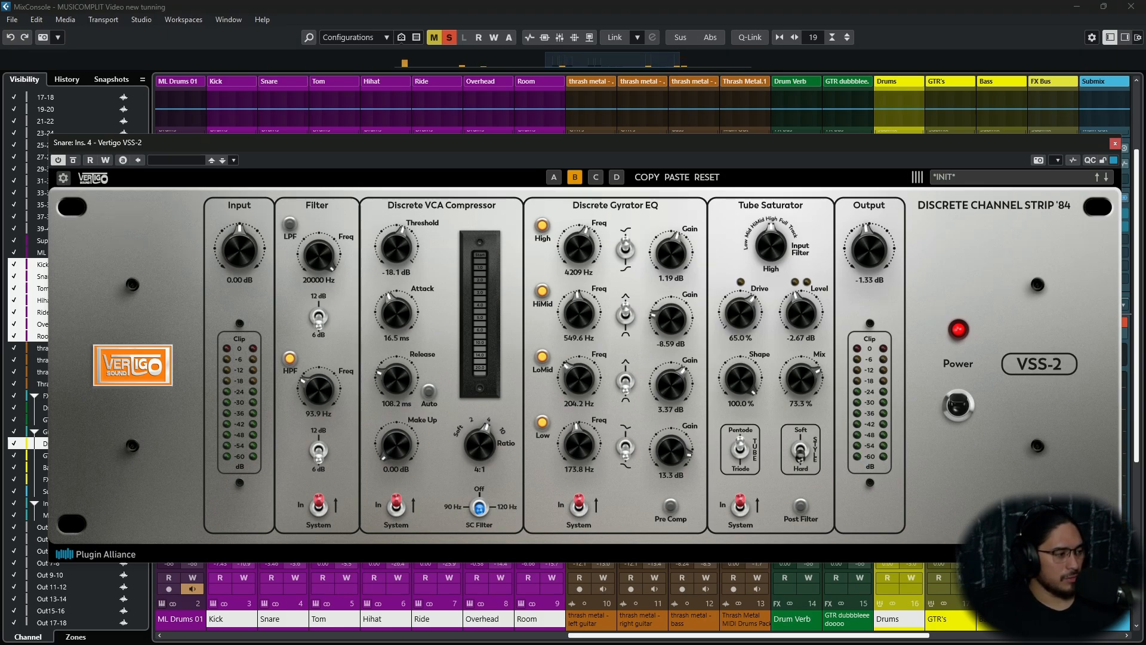
Activate the bx_aura reverb on the snare channel and set the snare VSS-2's Input Filter to Full
left_click(283, 619)
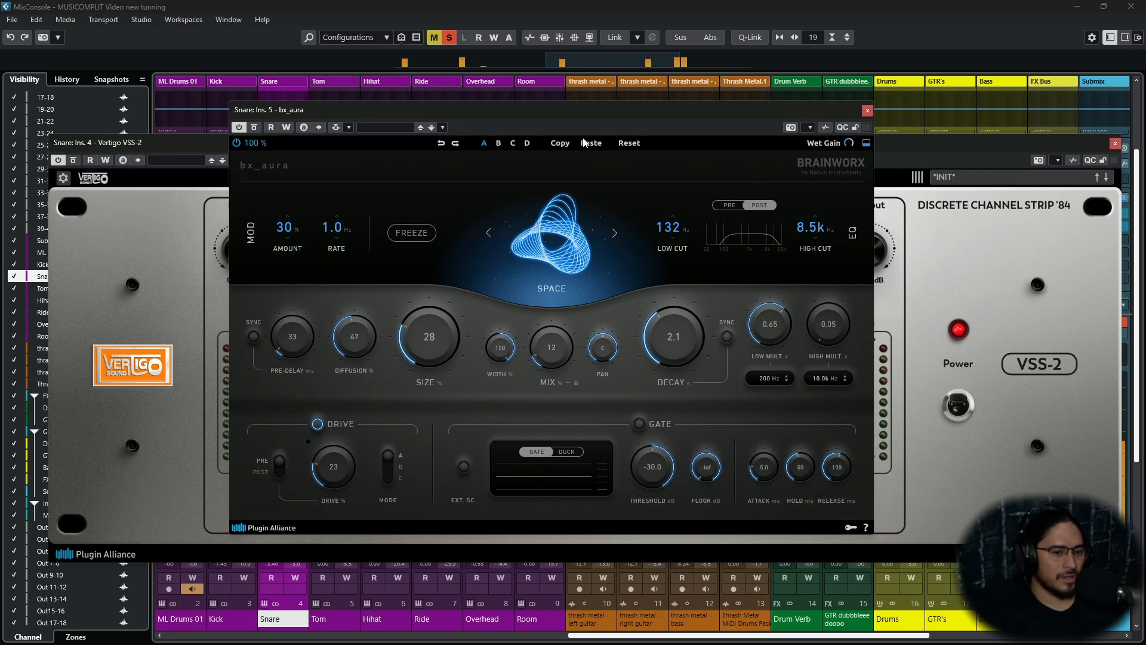
left_click(1008, 298)
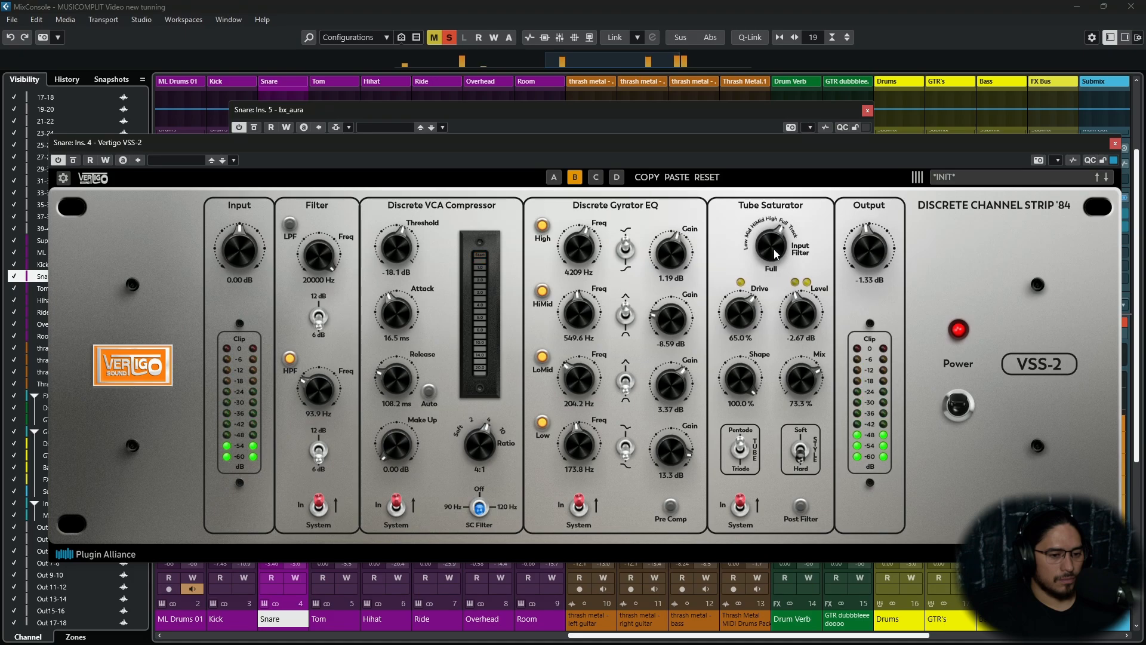
left_click(1115, 144)
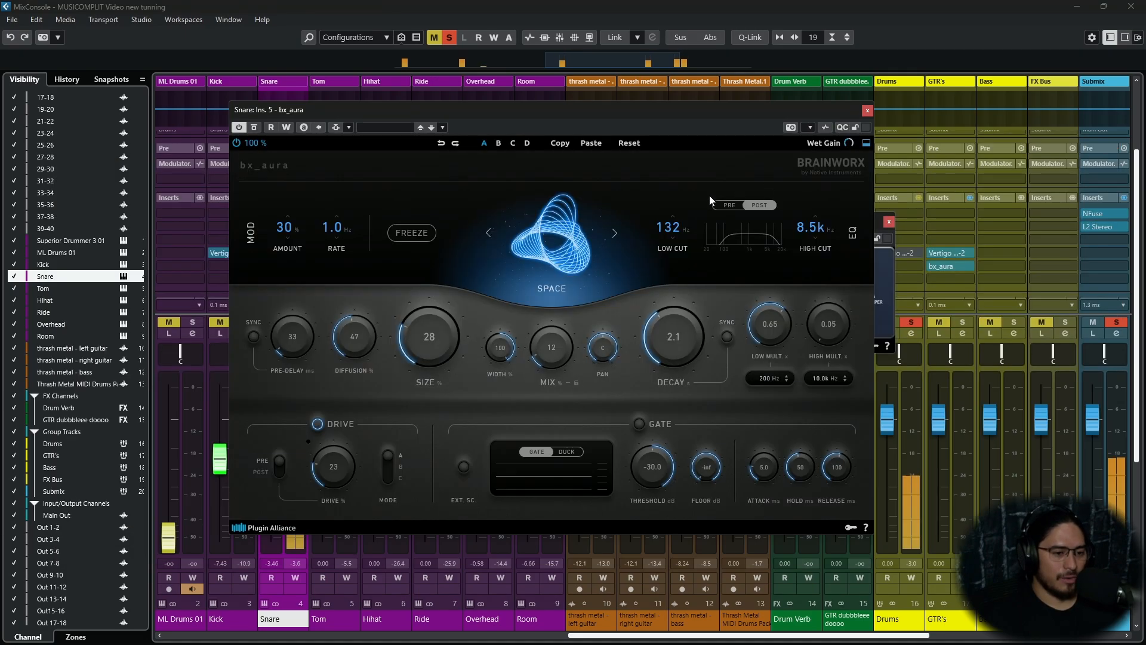
left_click(867, 111)
left_click(889, 221)
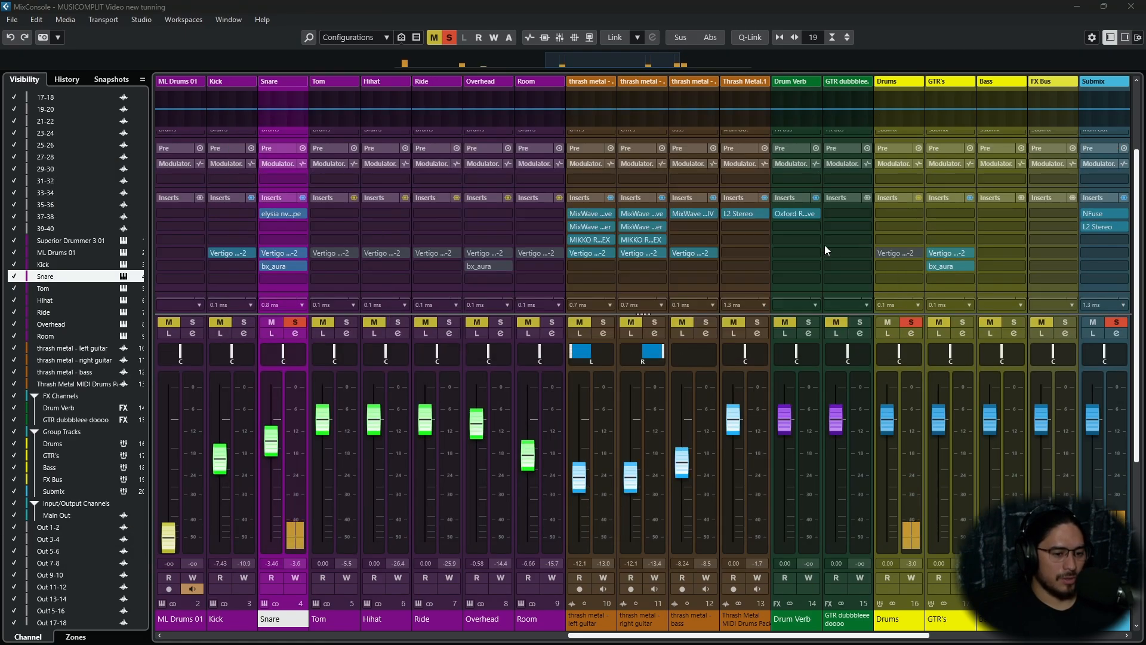
Unsolo the snare and audition its VSS-2 Input Filter on HiMid, Low and Track in the full mix, ending on High
left_click(301, 322)
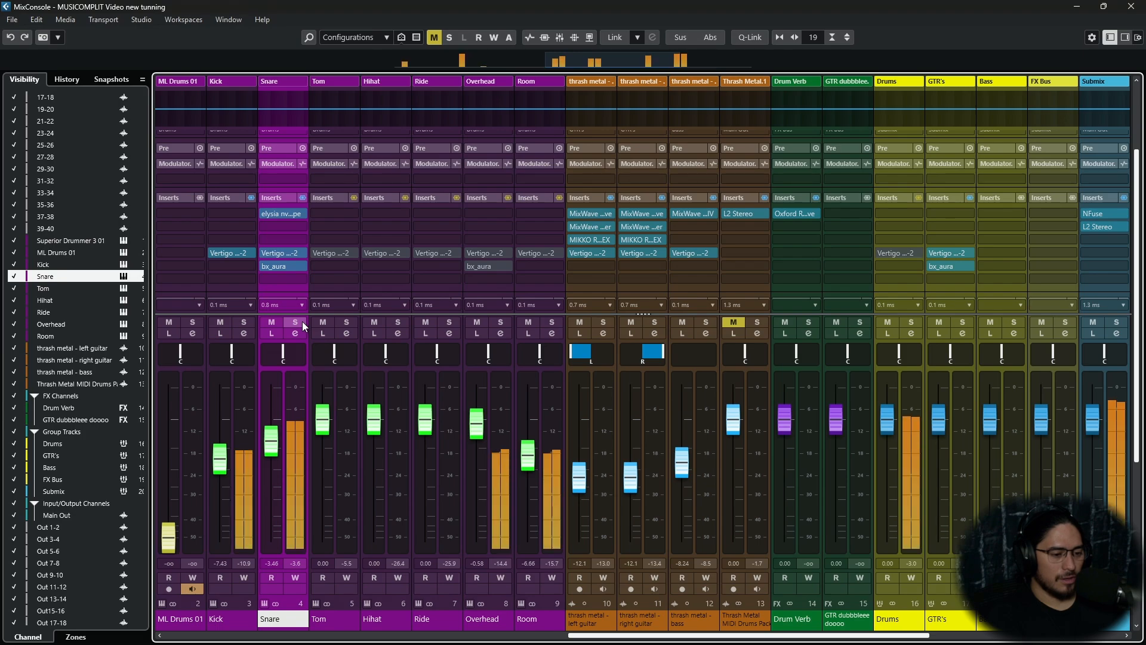
left_click(275, 252)
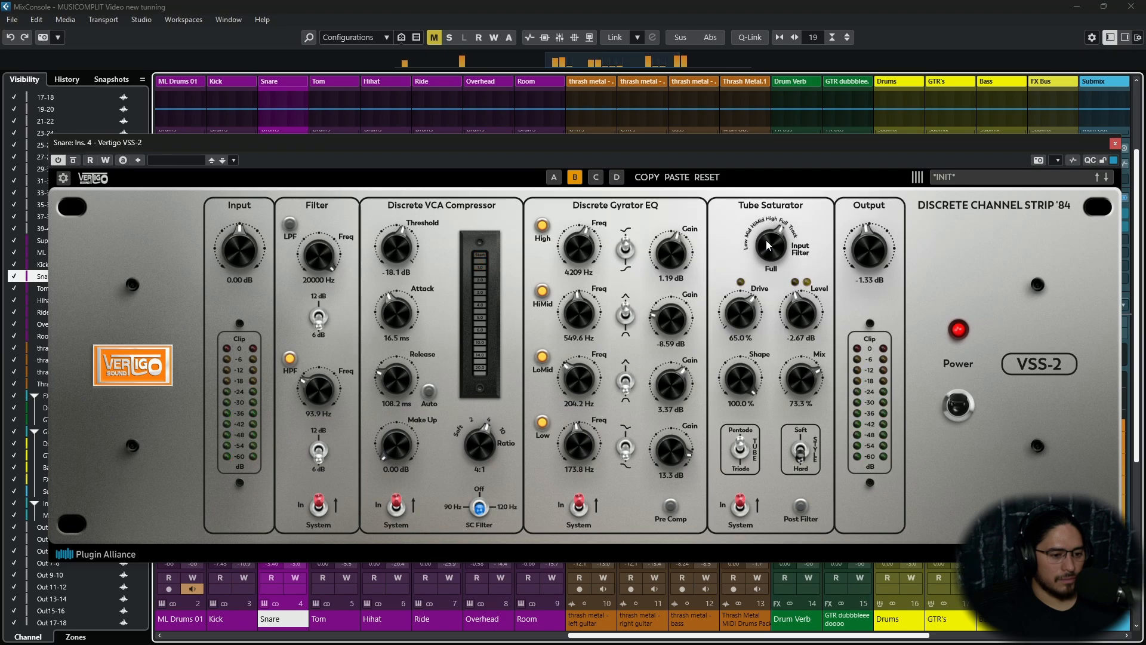
scroll(768, 245, "down", 2)
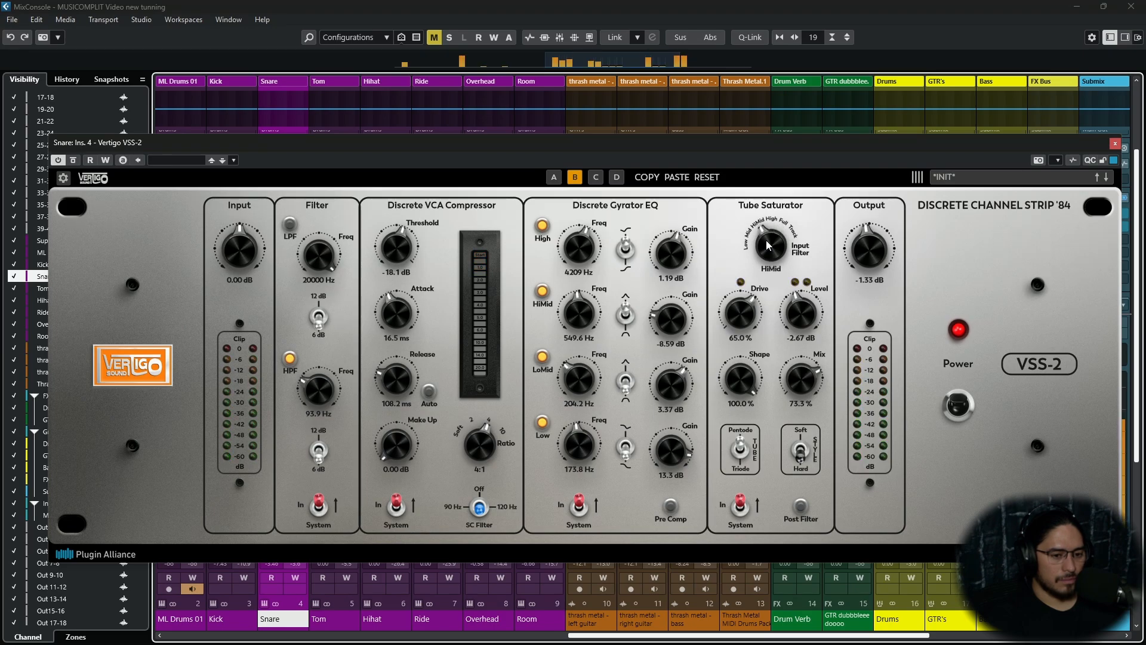
scroll(768, 245, "down", 2)
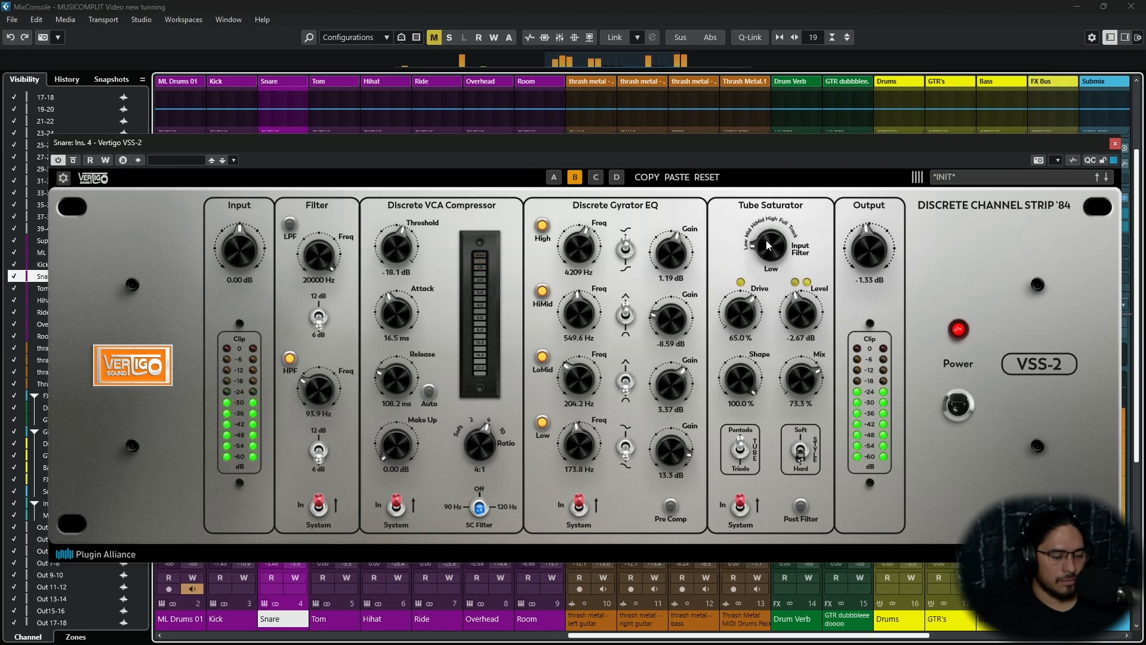
scroll(768, 245, "up", 5)
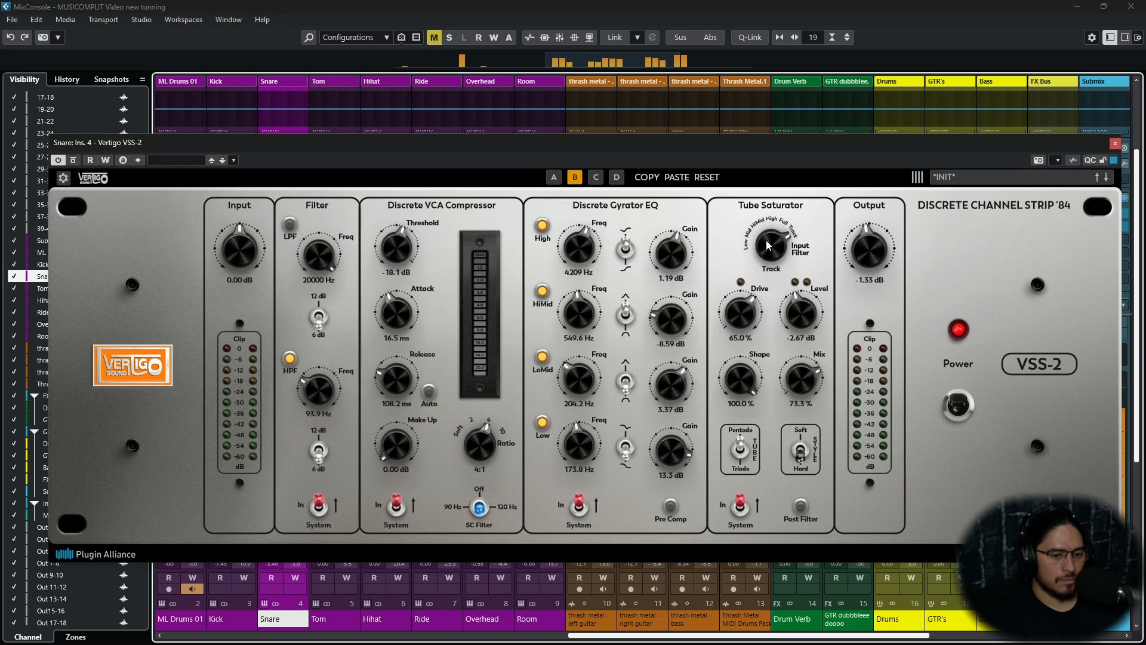
scroll(768, 245, "down", 2)
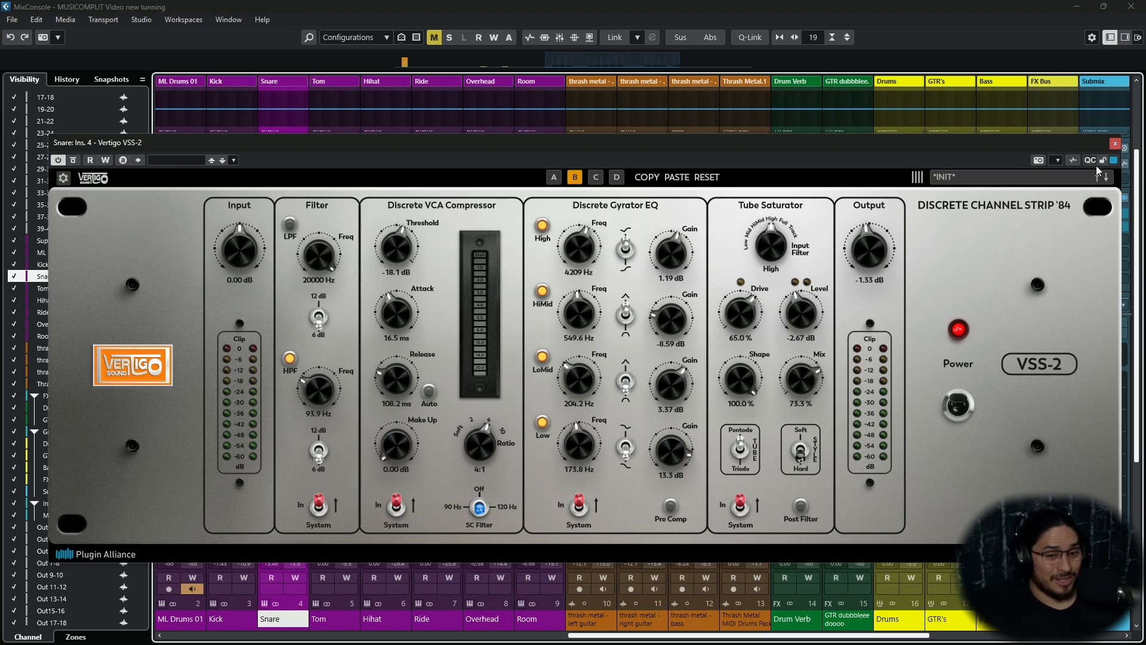
left_click(1114, 143)
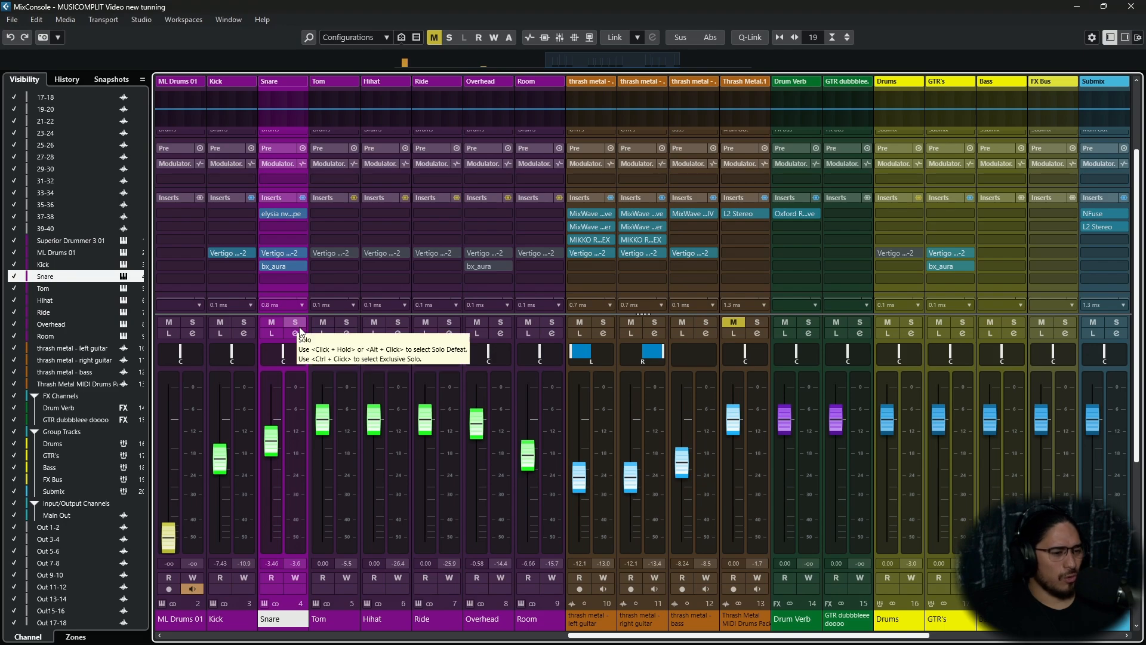
Solo the tom and take its VSS-2 out of bypass
left_click(346, 322)
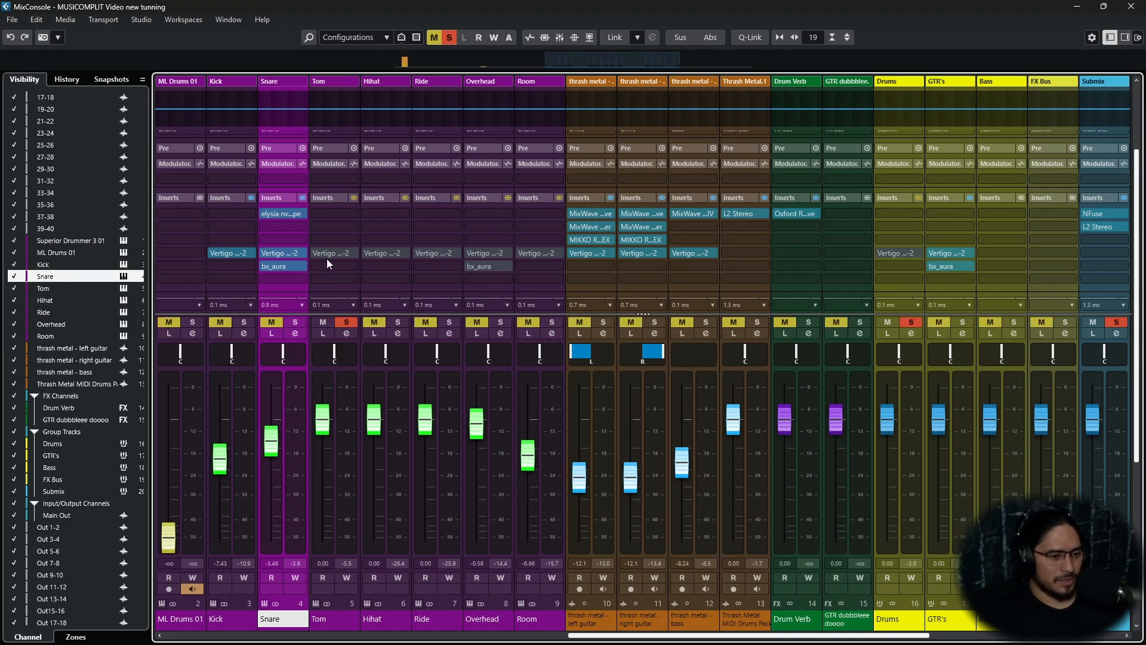
left_click(327, 254)
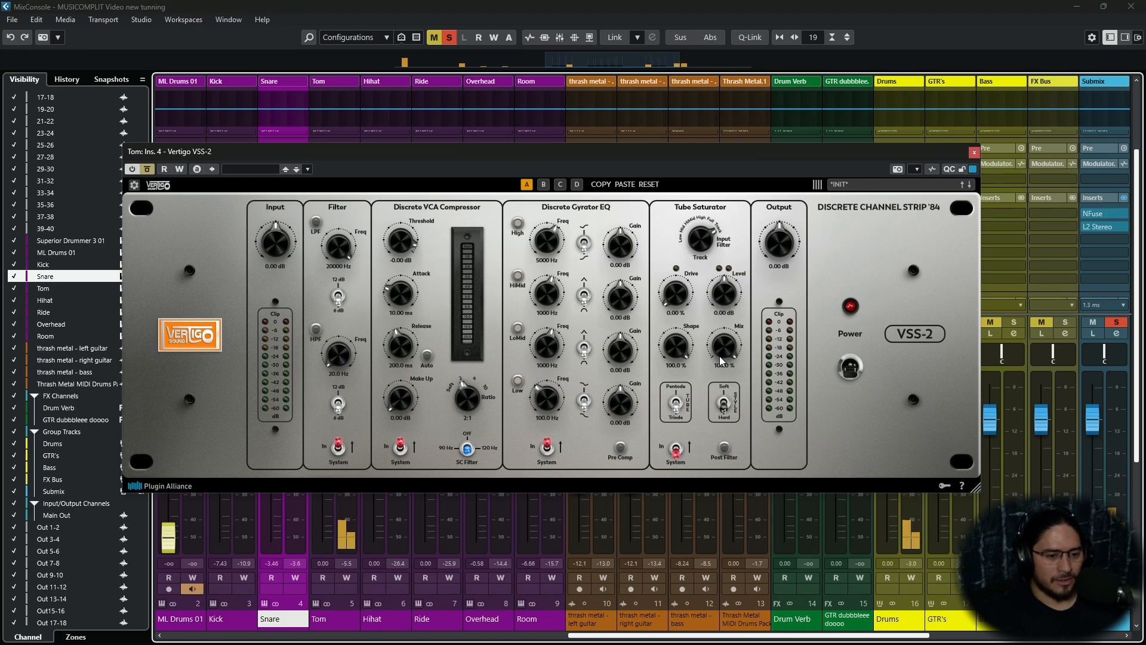
left_click(148, 170)
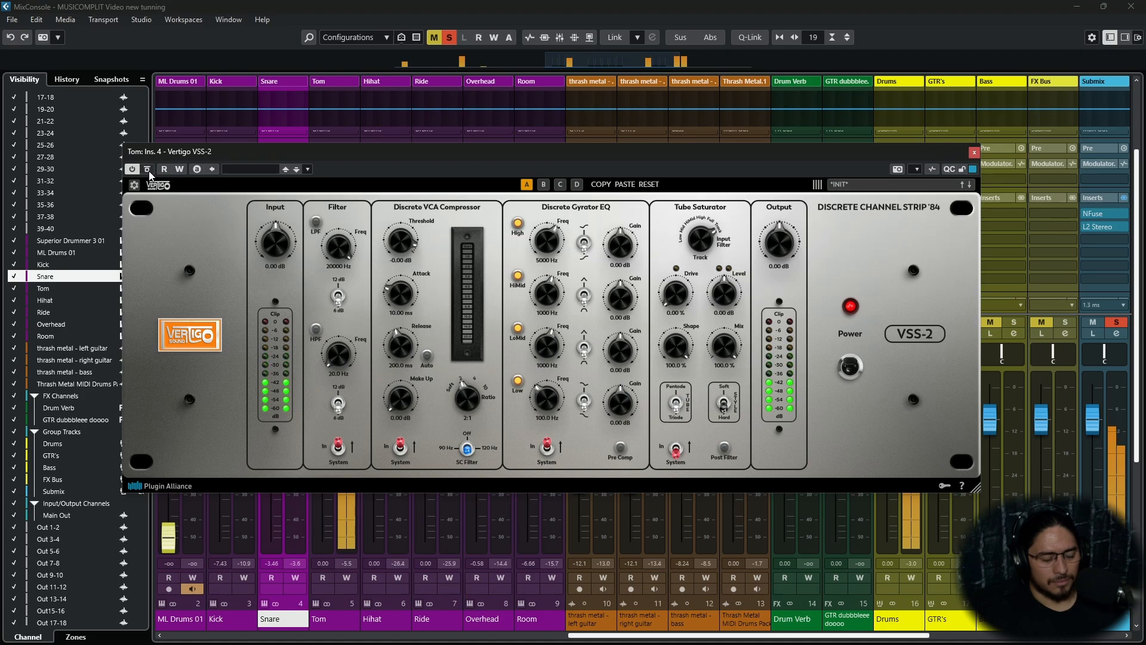
Switch the solo from the tom to the hi-hat and take the hi-hat's VSS-2 out of bypass
left_click(975, 153)
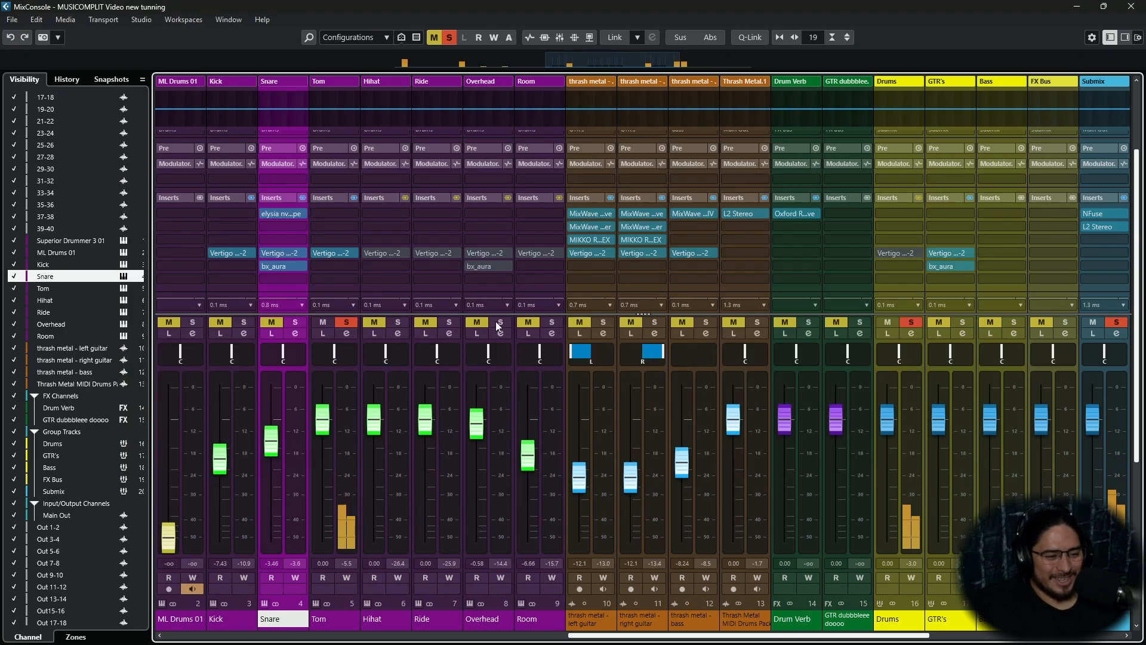
left_click(346, 323)
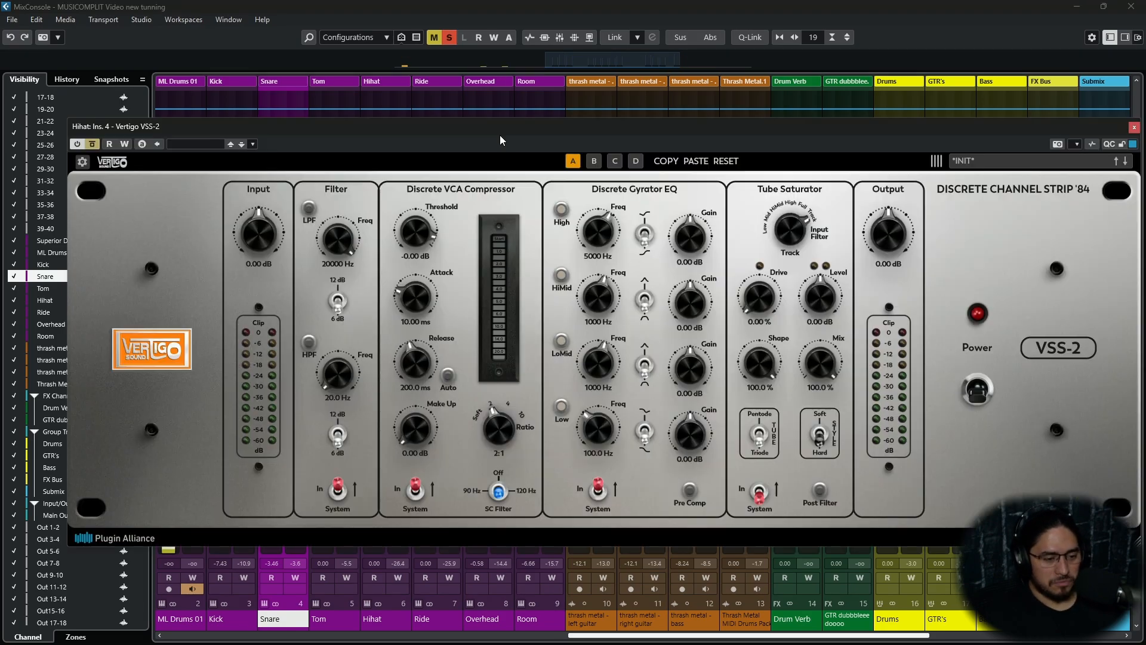
left_click_drag(500, 136, 481, 140)
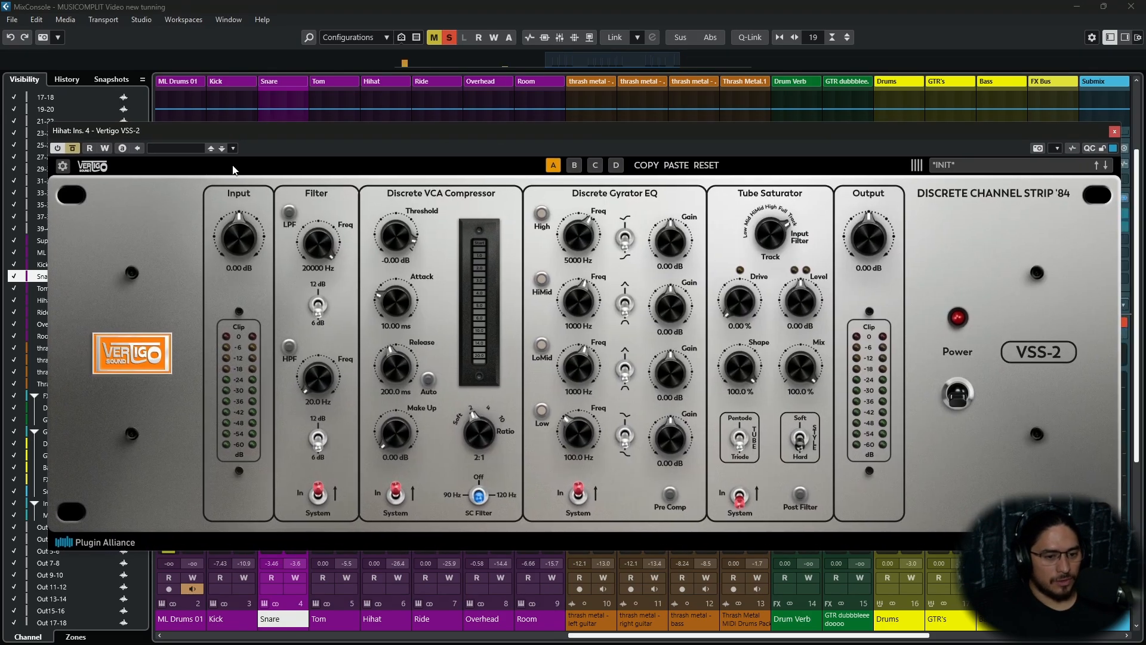
left_click(73, 148)
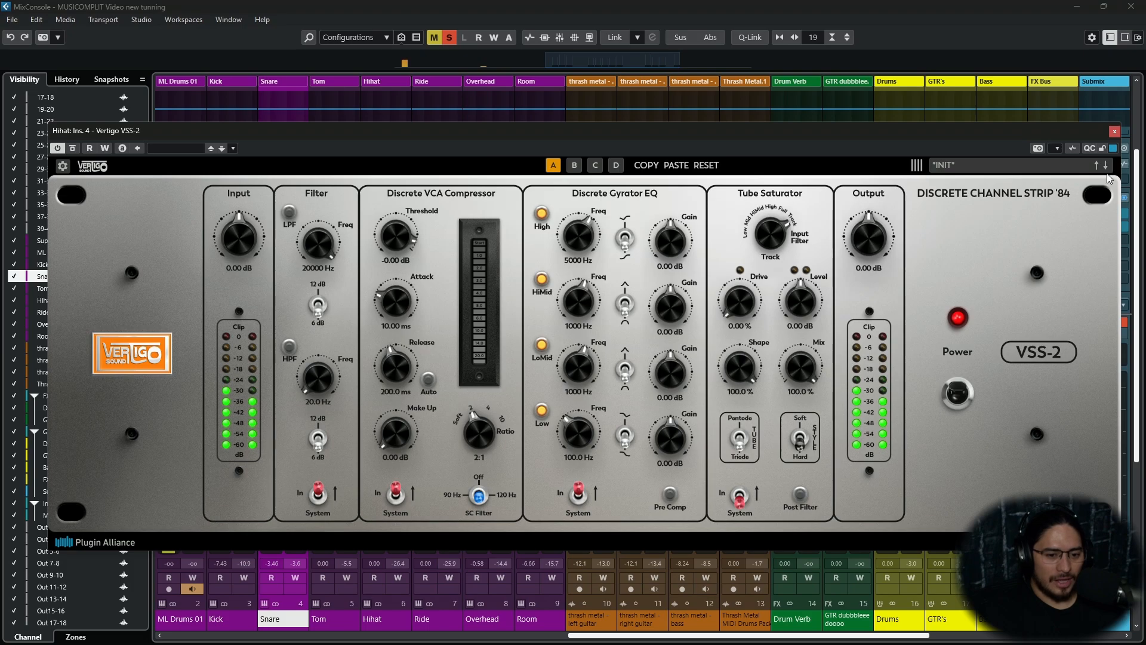
left_click(1114, 131)
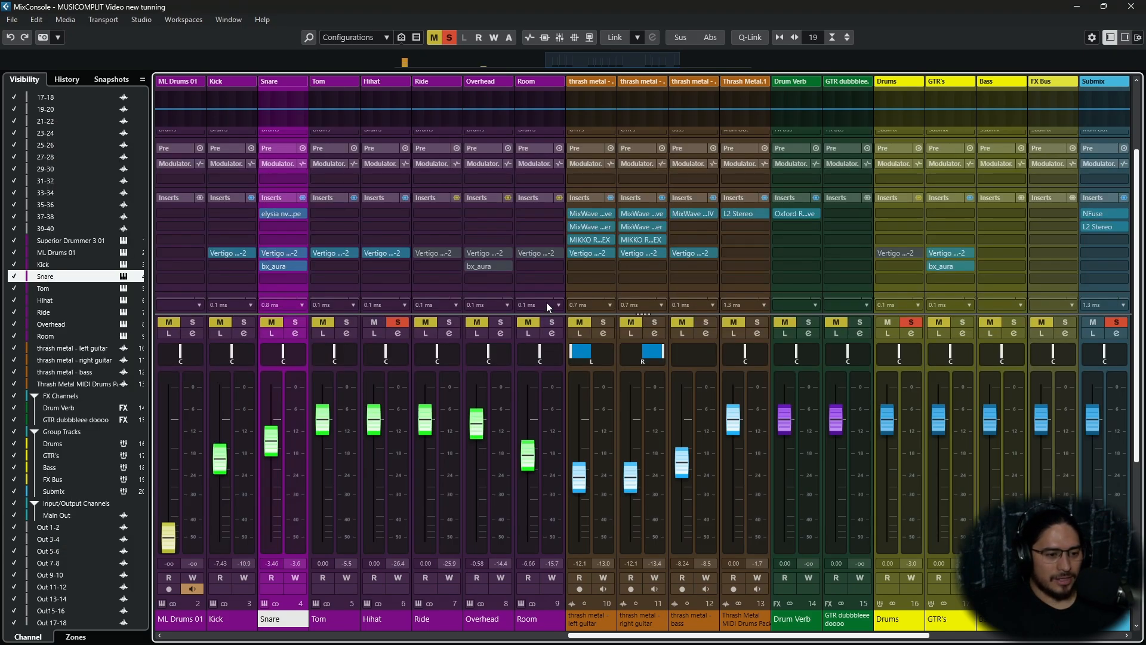
Switch the solo from the hi-hat to the ride and take the ride's VSS-2 out of bypass
left_click(395, 323)
left_click(447, 325)
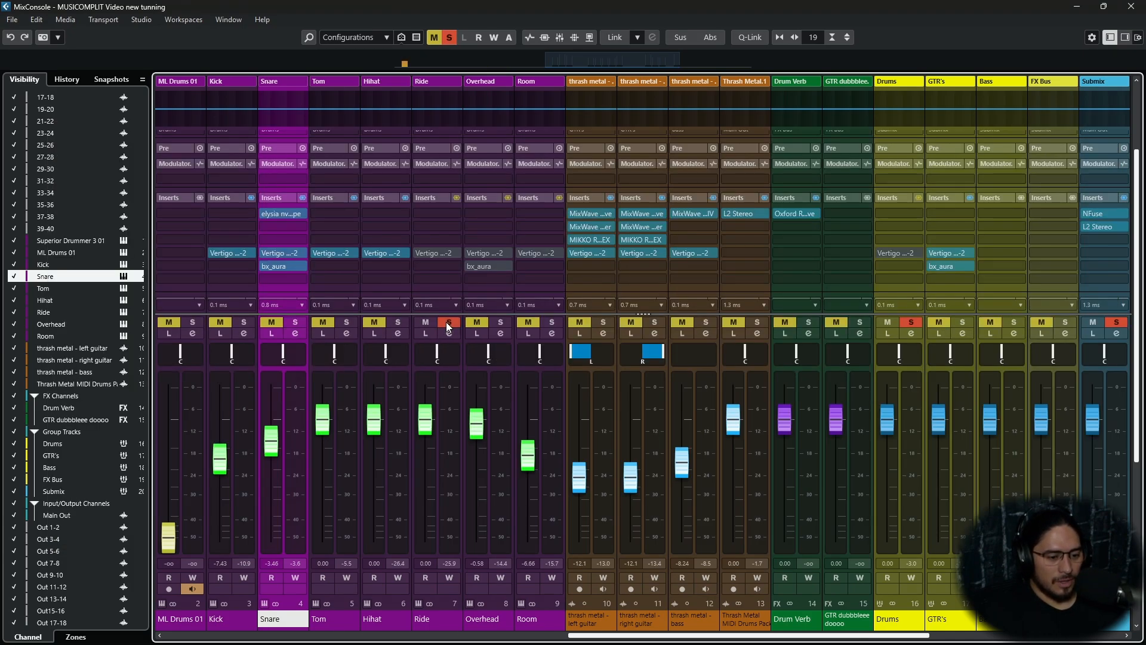
left_click(427, 252)
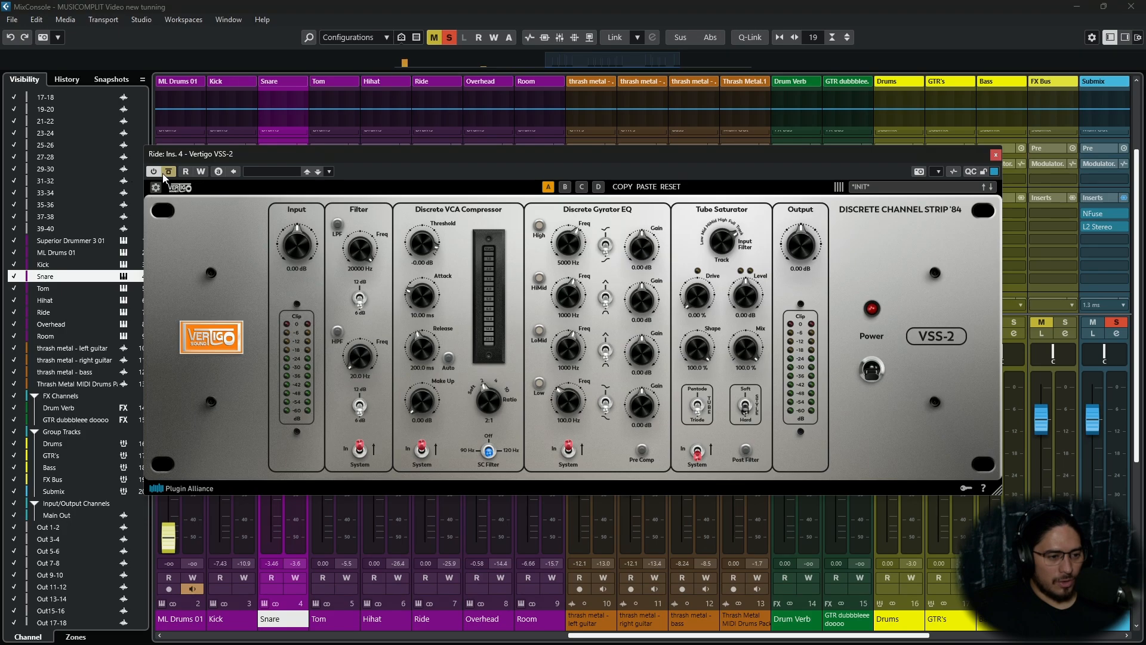
left_click(996, 156)
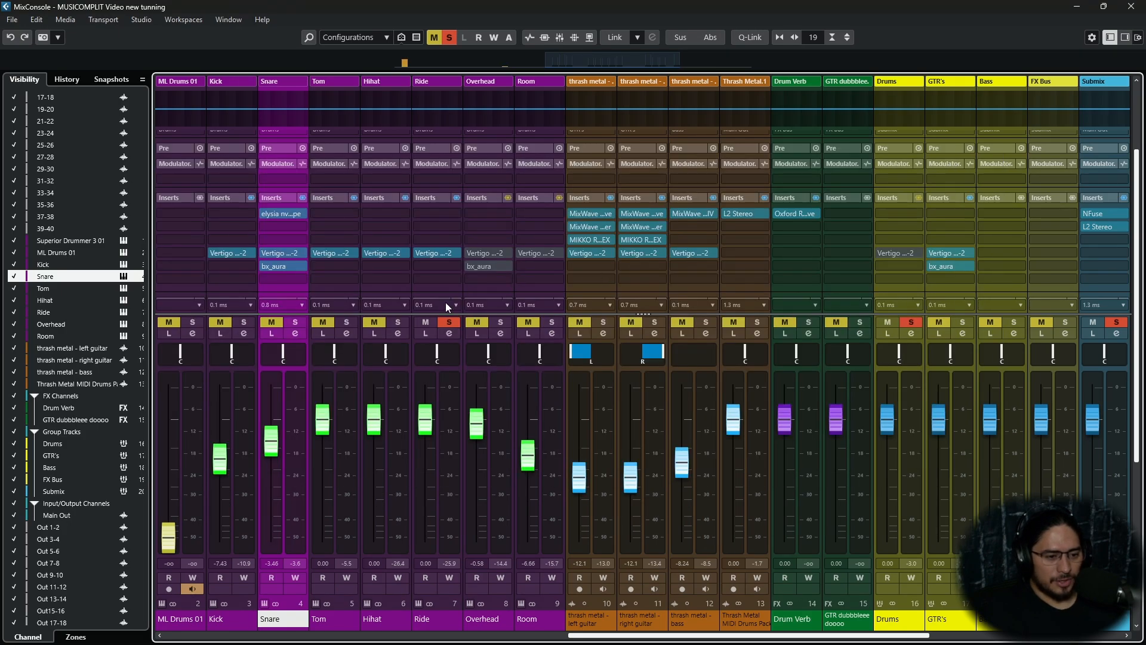
Switch the solo from the ride to the overhead and take the overhead's VSS-2 out of bypass
left_click(447, 322)
left_click(501, 322)
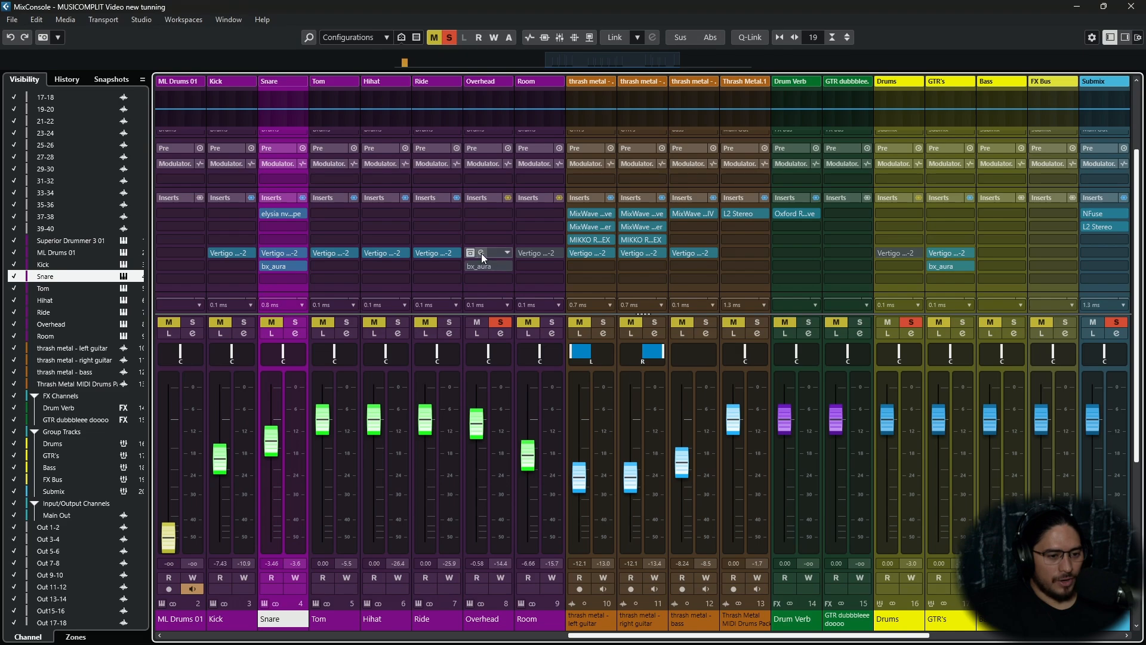
left_click(481, 255)
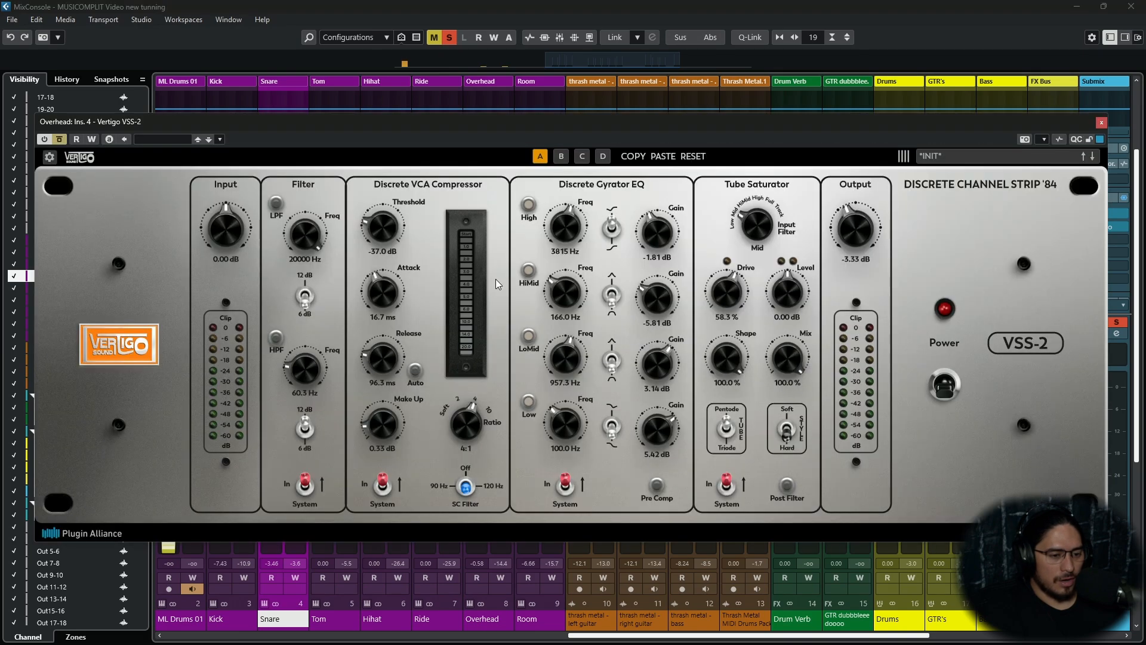
left_click(59, 141)
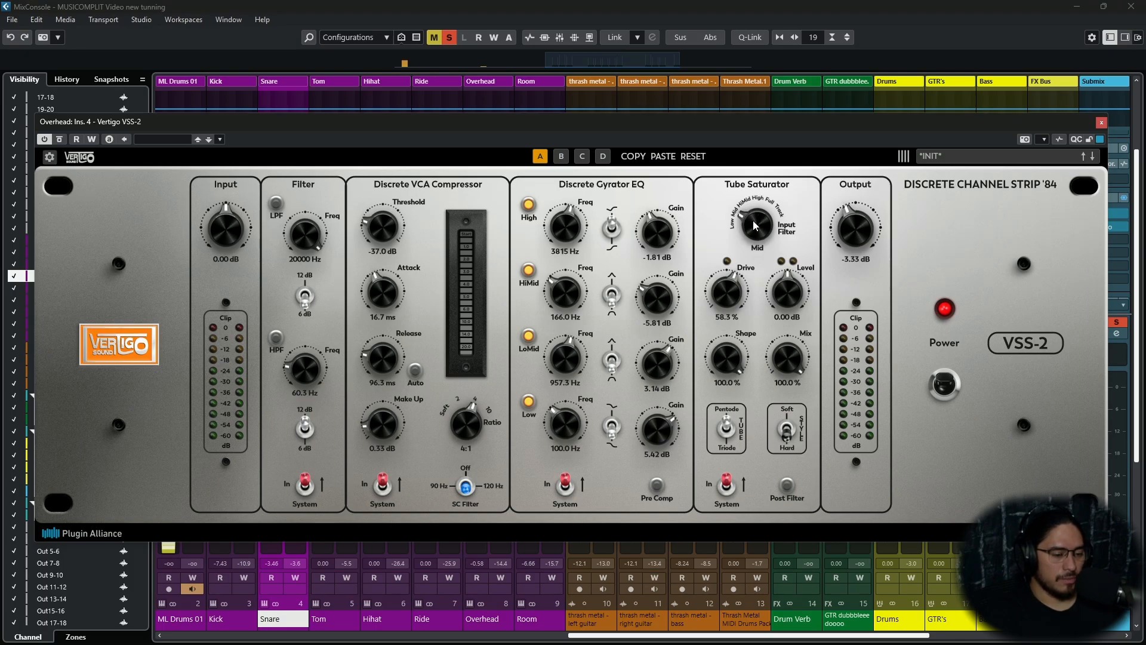
Audition the overhead's Tube Saturator Input Filter on High, Track and Low, returning to Mid
scroll(756, 233, "up", 2)
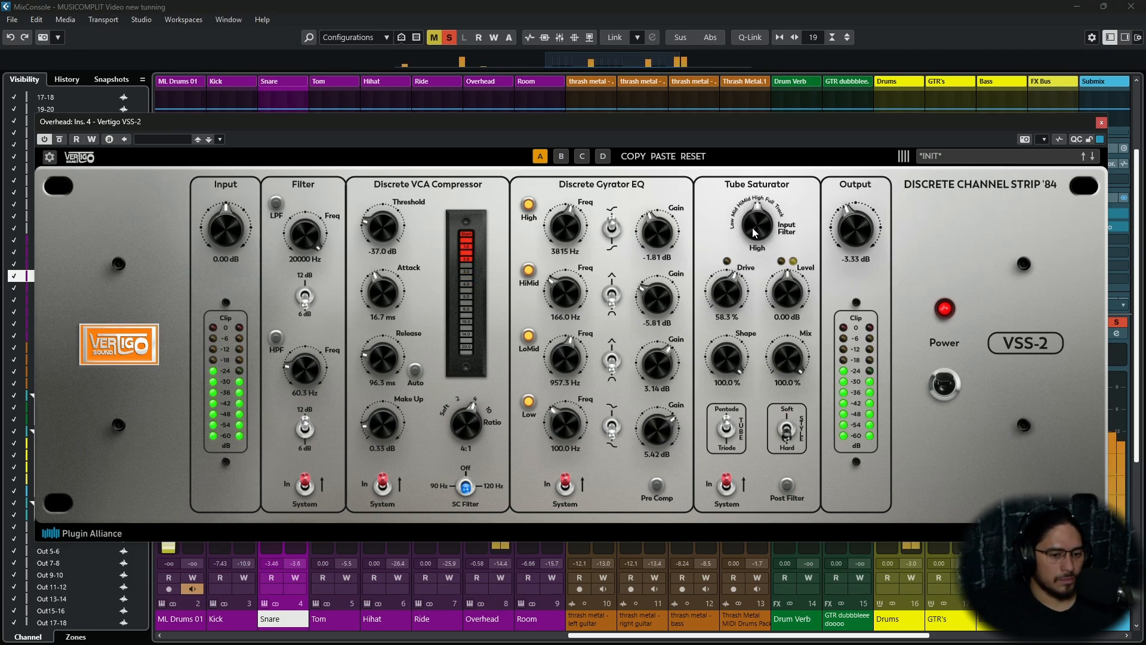
scroll(754, 233, "up", 2)
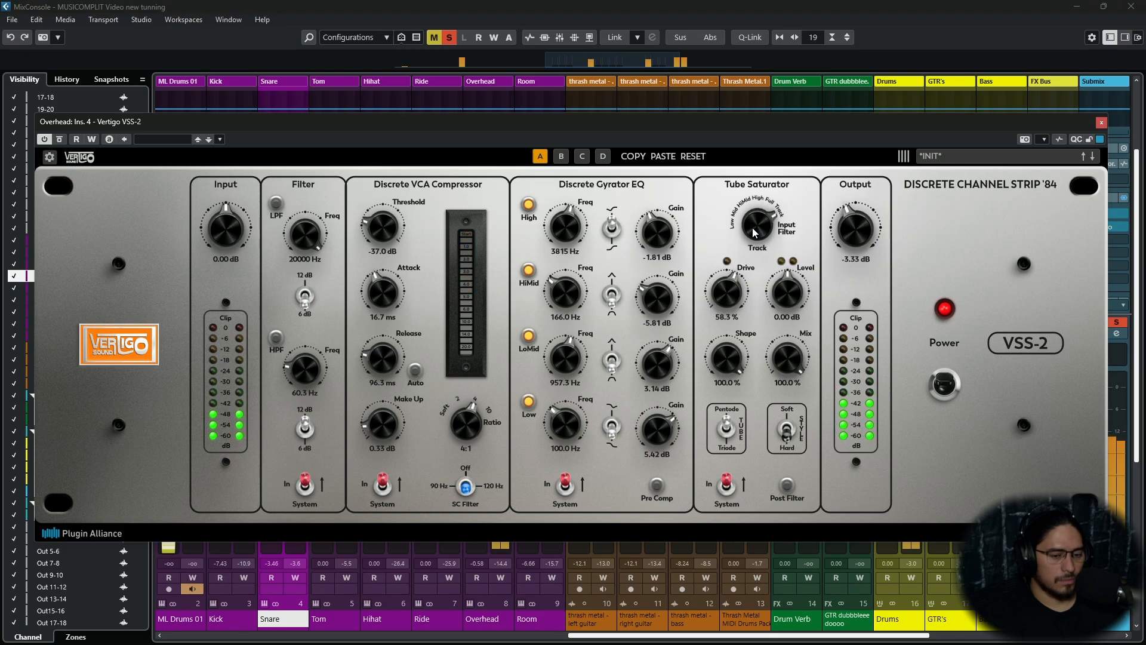
scroll(754, 232, "down", 5)
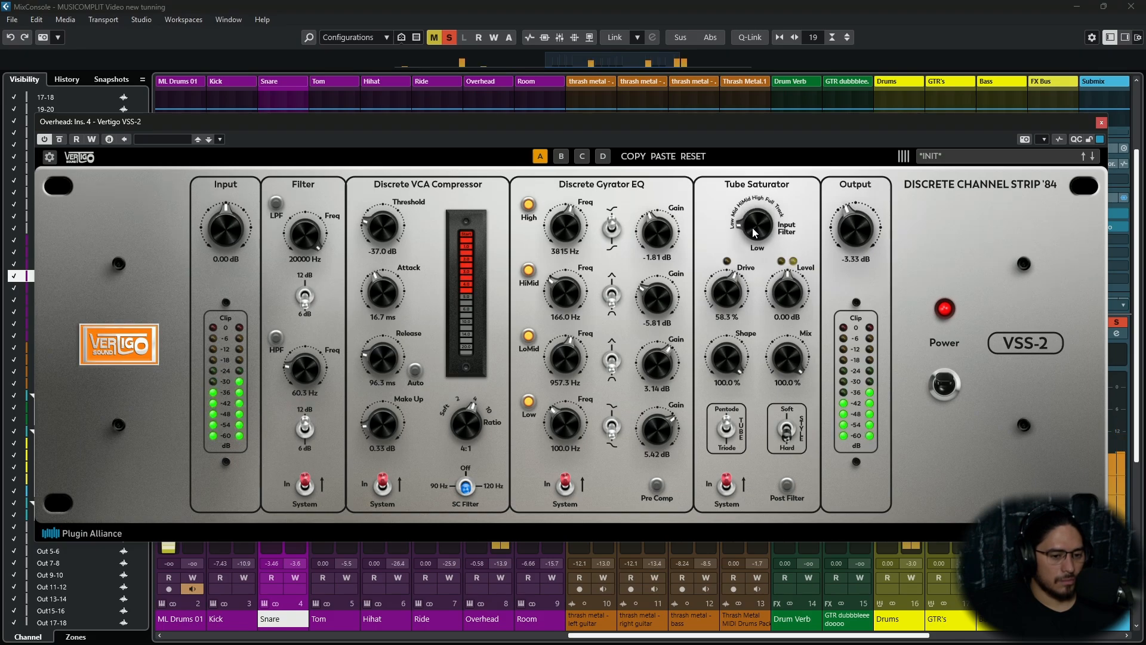
scroll(754, 232, "up", 1)
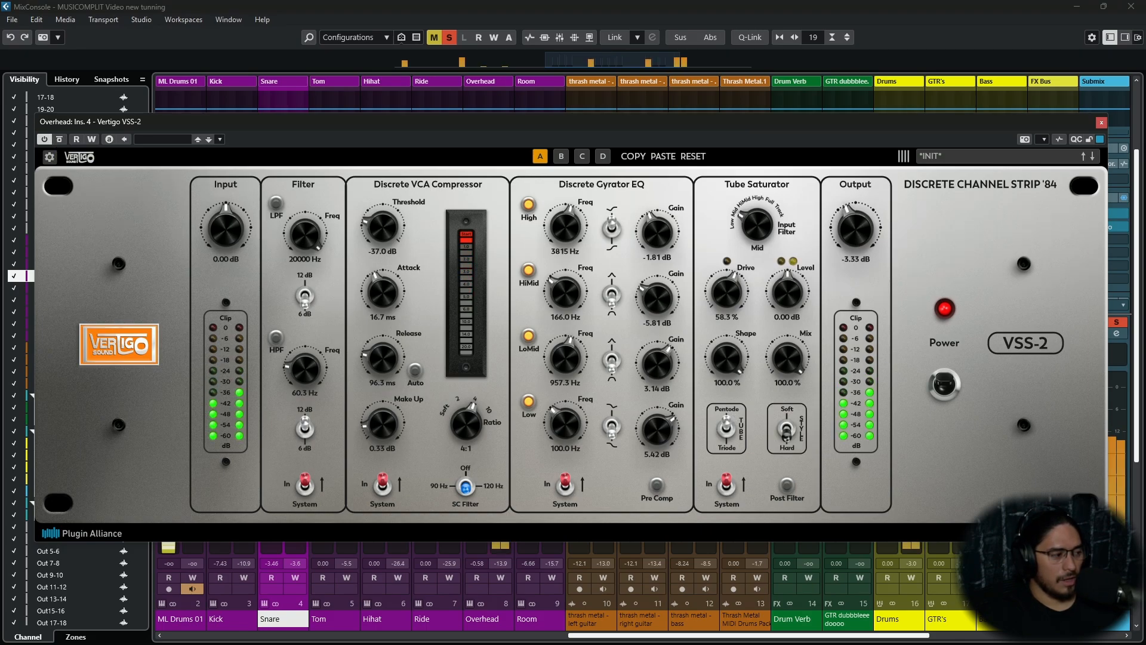
Activate the bx_aura reverb on the overhead channel and close both of its plug-in windows
left_click(488, 619)
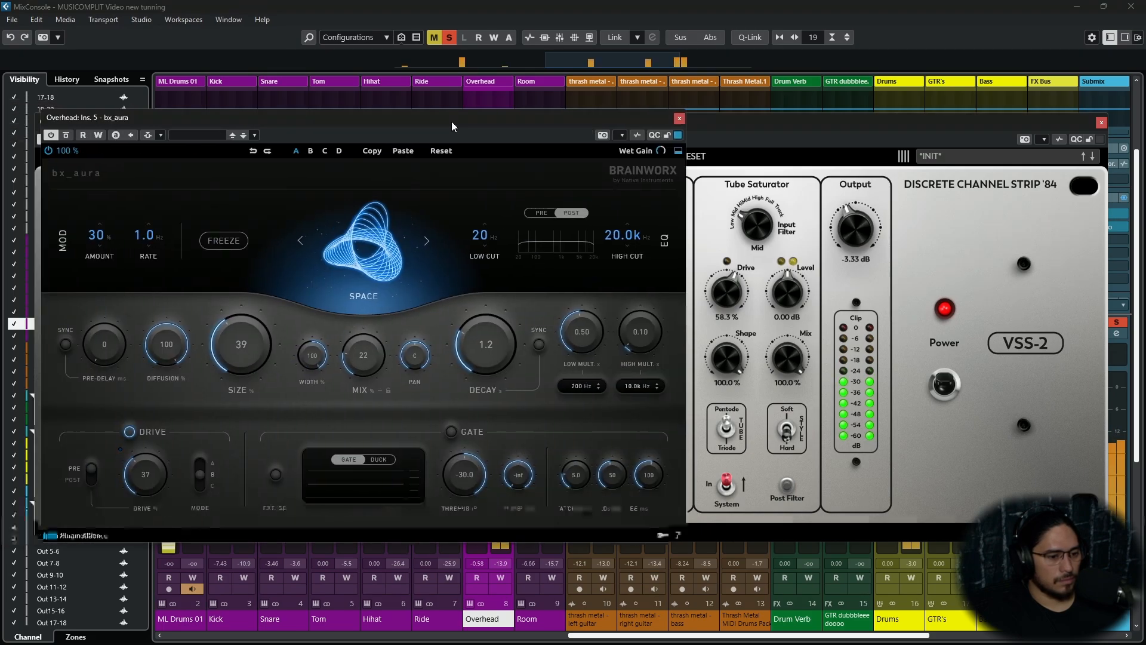
left_click_drag(451, 121, 533, 146)
left_click(775, 143)
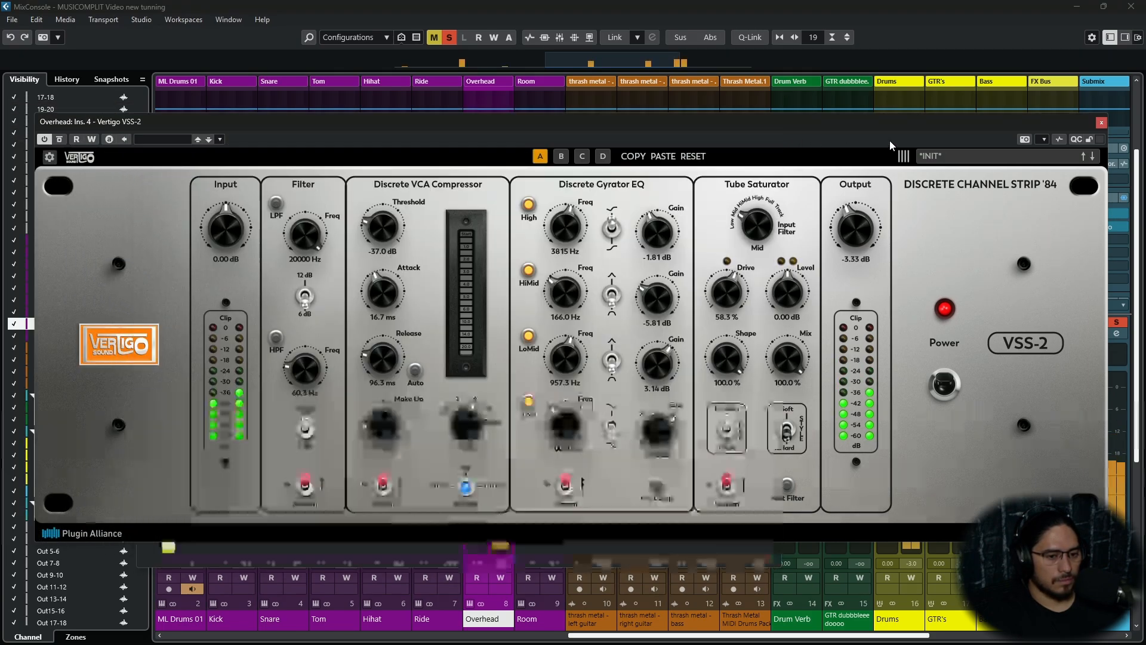
left_click(1101, 122)
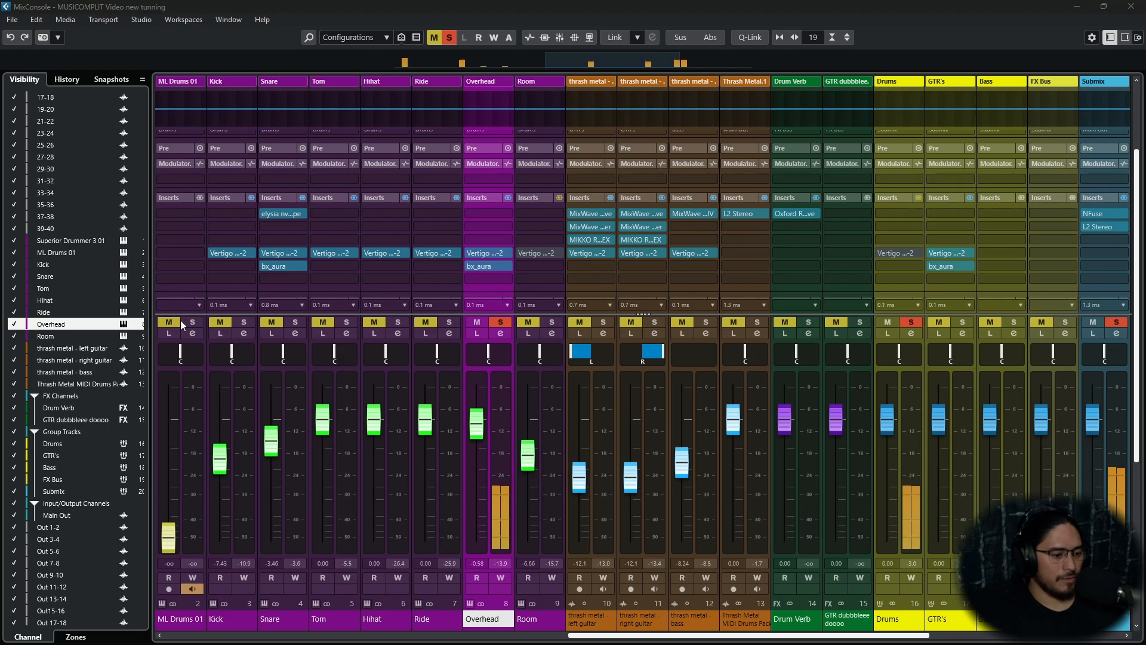
Solo the kick, snare, tom, hi-hat and ride with the overhead and compare the overhead's inserts bypassed and active
left_click(242, 322)
left_click(295, 323)
left_click(346, 322)
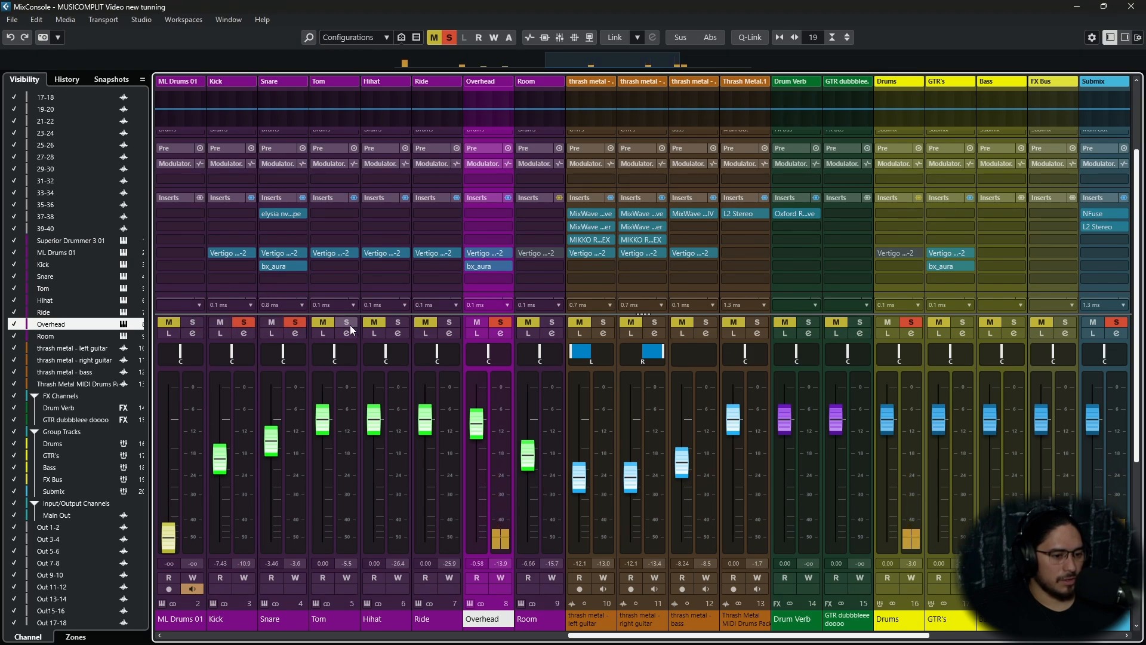
left_click(398, 322)
left_click(450, 322)
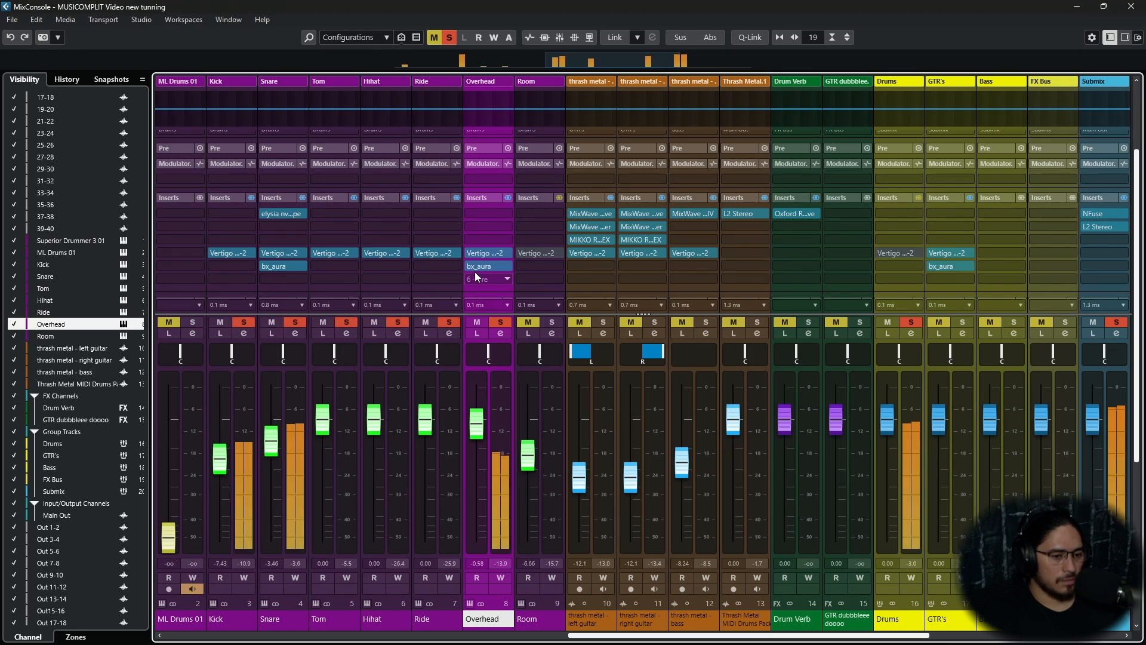
left_click(507, 198)
left_click(507, 198)
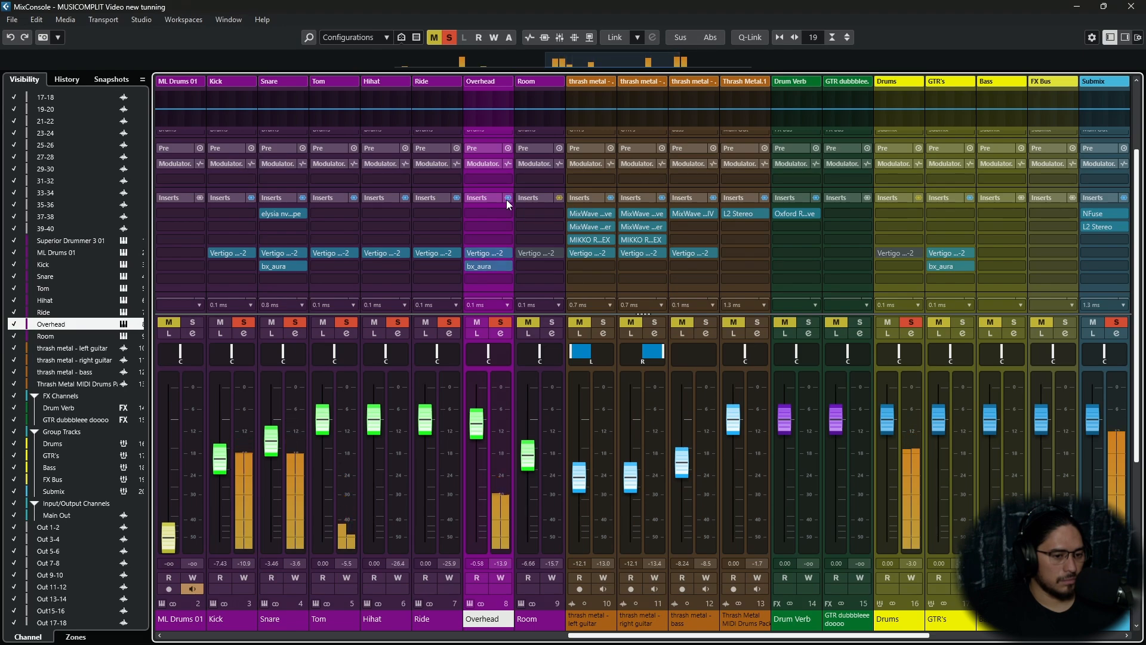
Clear all solos, solo the room channel and take its VSS-2 out of bypass
left_click(449, 40)
left_click(555, 325)
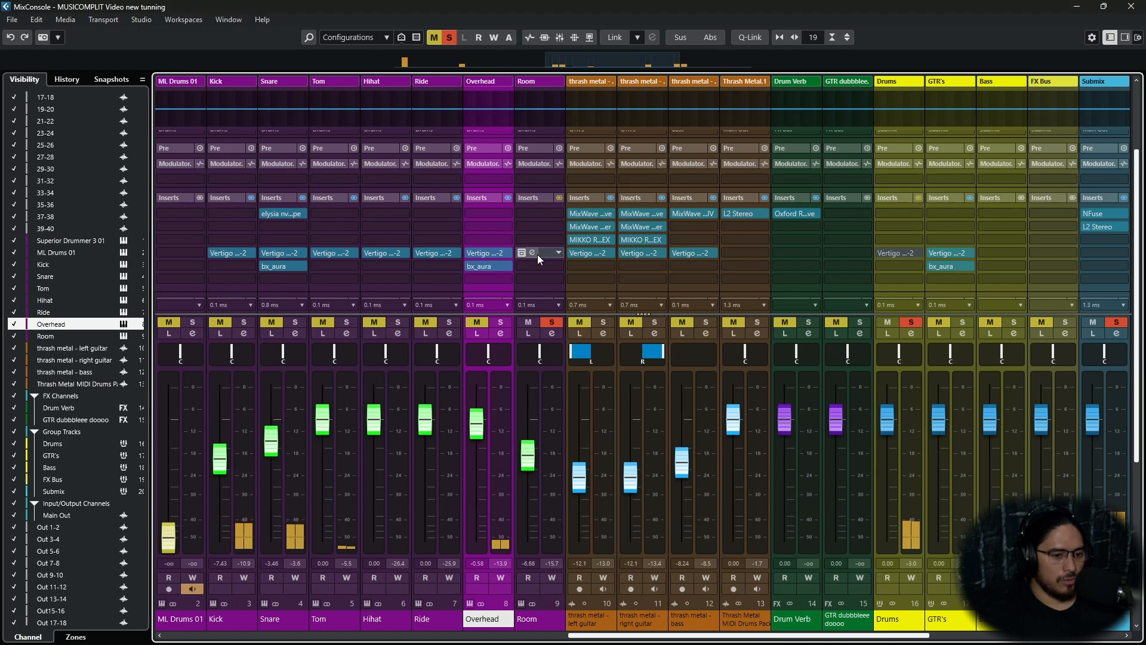
left_click(536, 253)
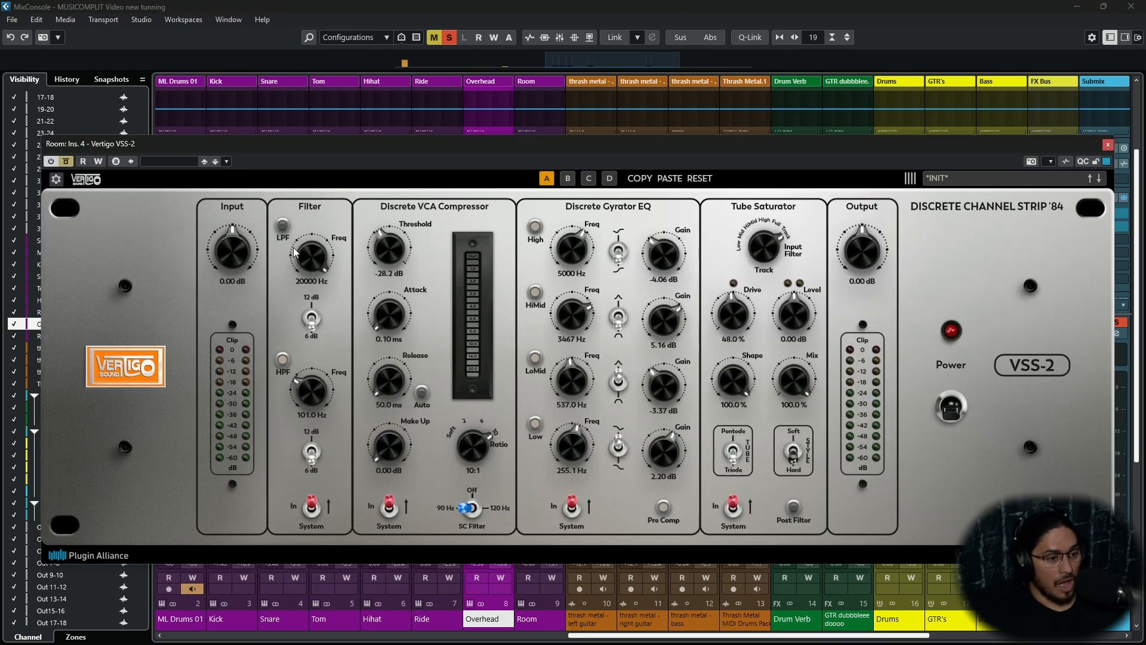
left_click(63, 161)
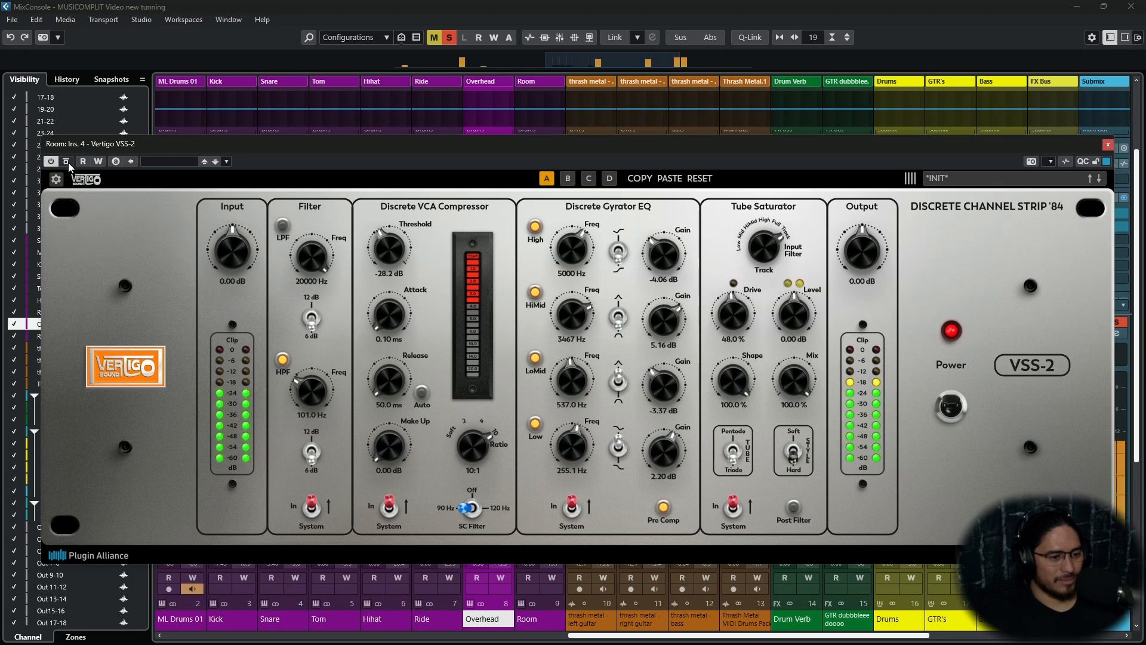
Compare the soloed room with its VSS-2 bypassed and active, leaving it active, and close the plug-in
left_click(67, 162)
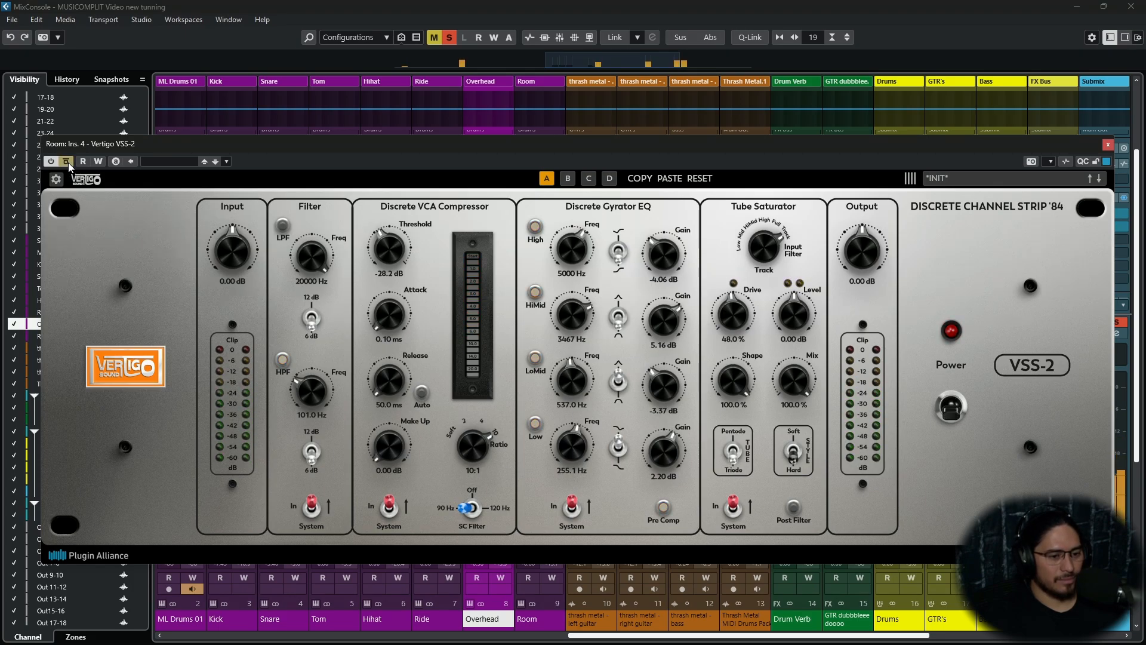
left_click(67, 161)
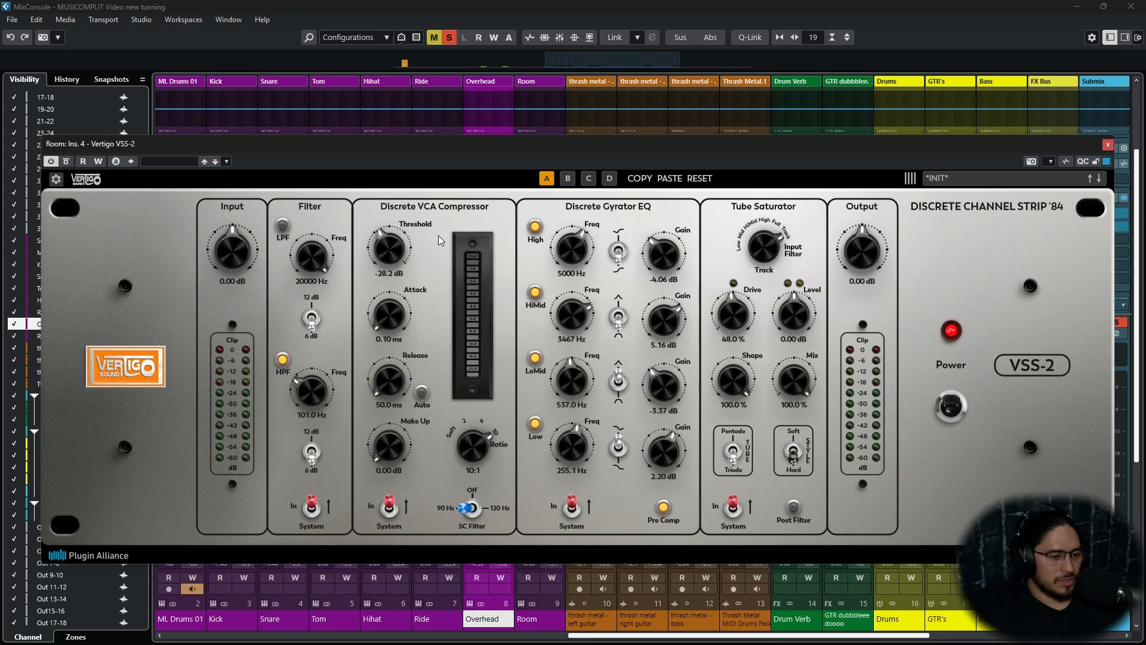
left_click(65, 162)
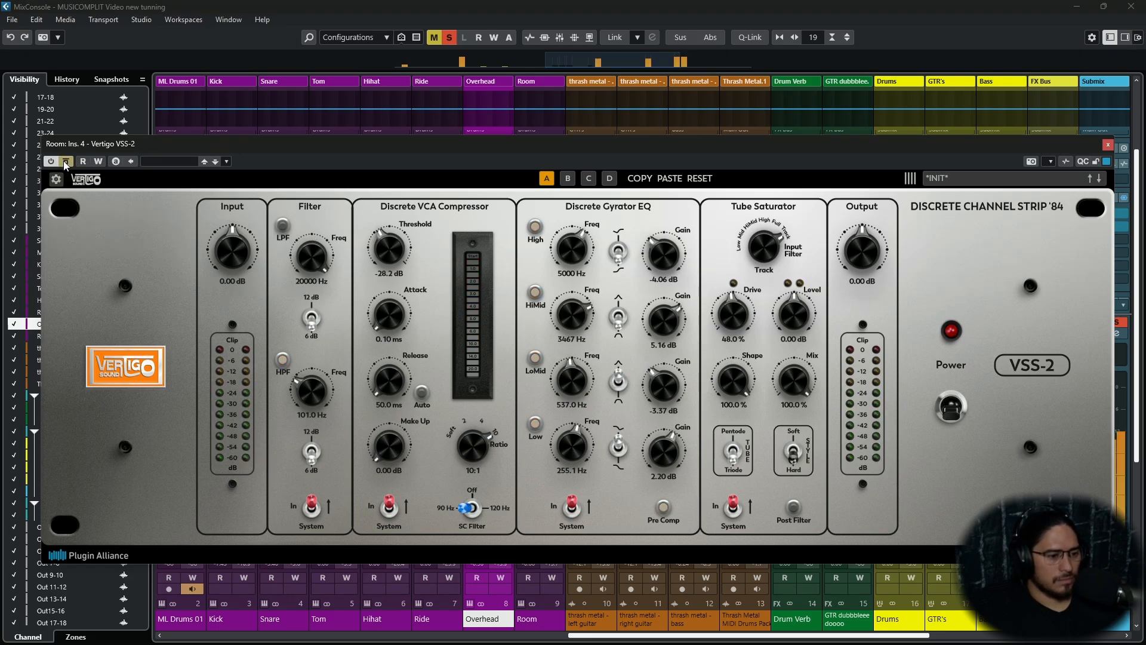
left_click(65, 163)
left_click(389, 508)
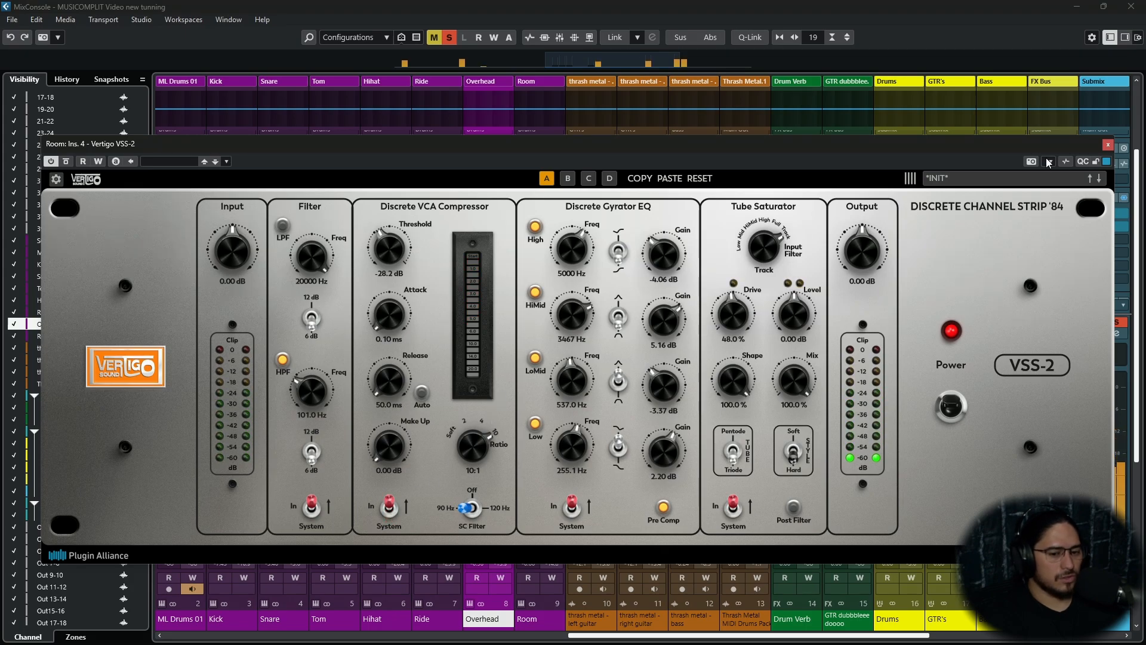
left_click(1108, 145)
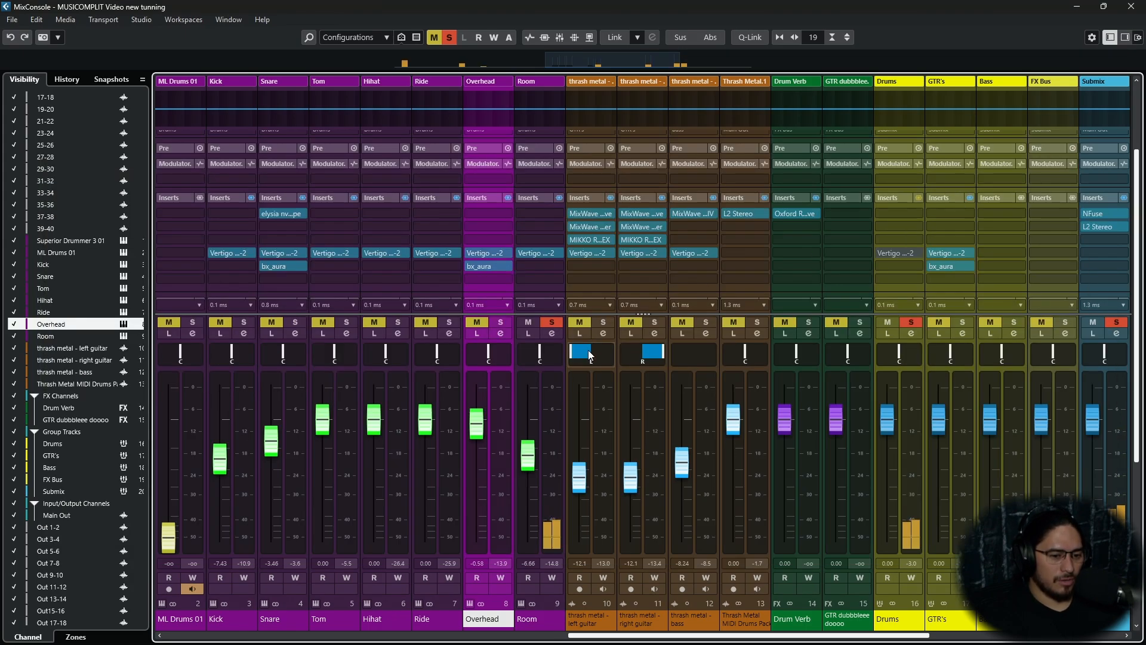
Unsolo the room and take the VSS-2 on the Drums group out of bypass
left_click(552, 322)
left_click(558, 617)
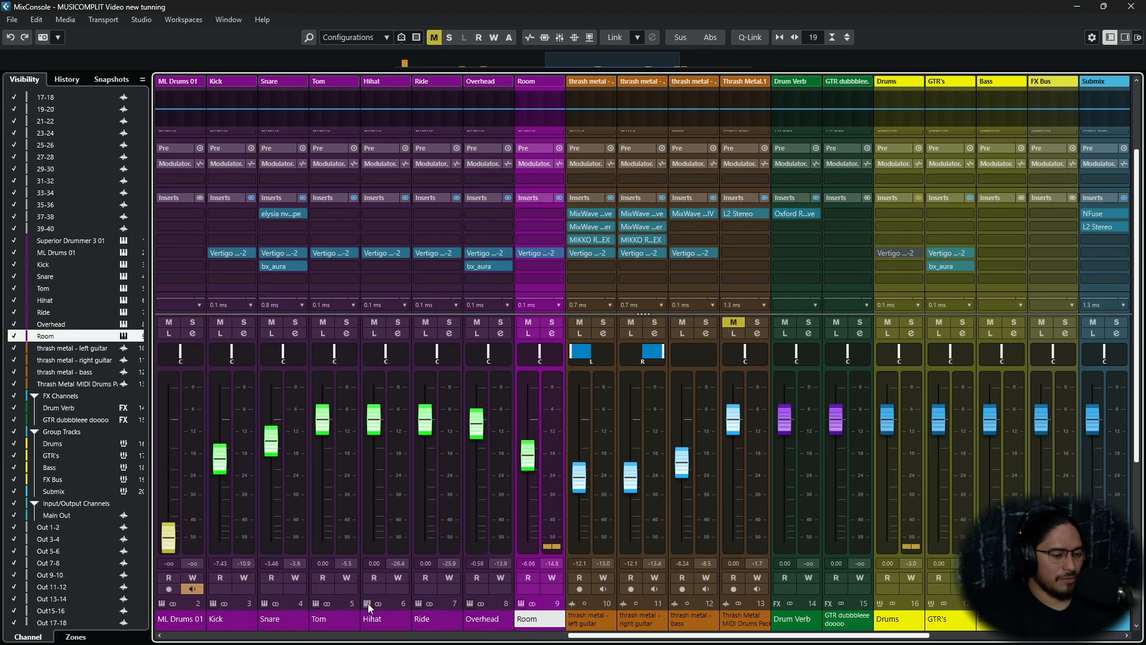
left_click(895, 253)
left_click_drag(68, 127, 116, 125)
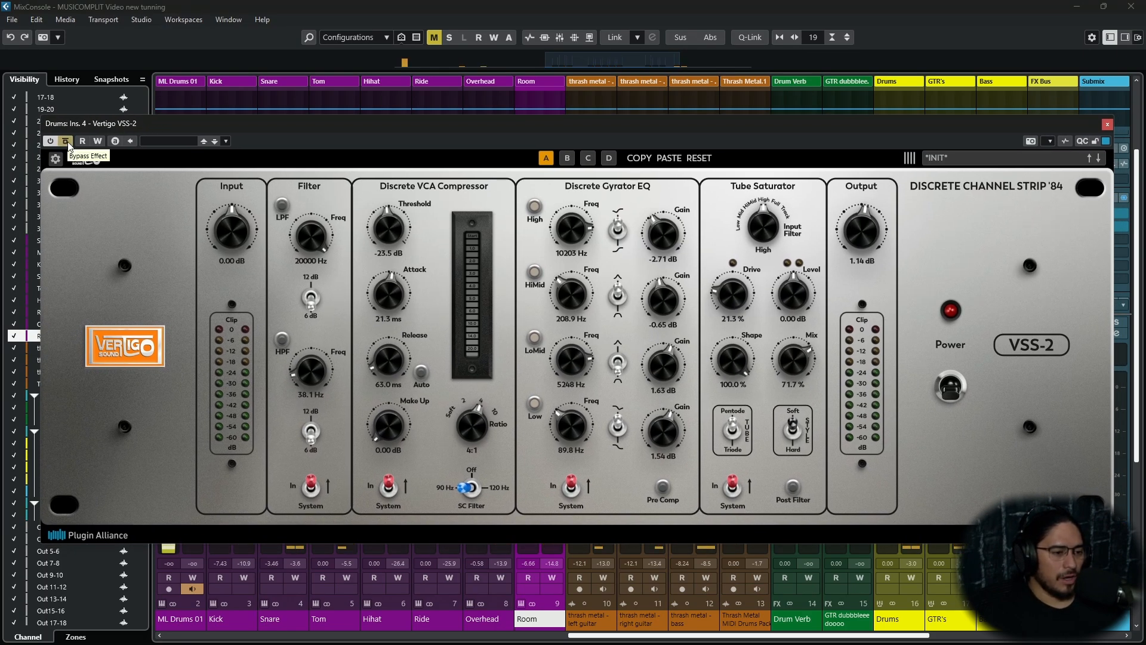
left_click(66, 141)
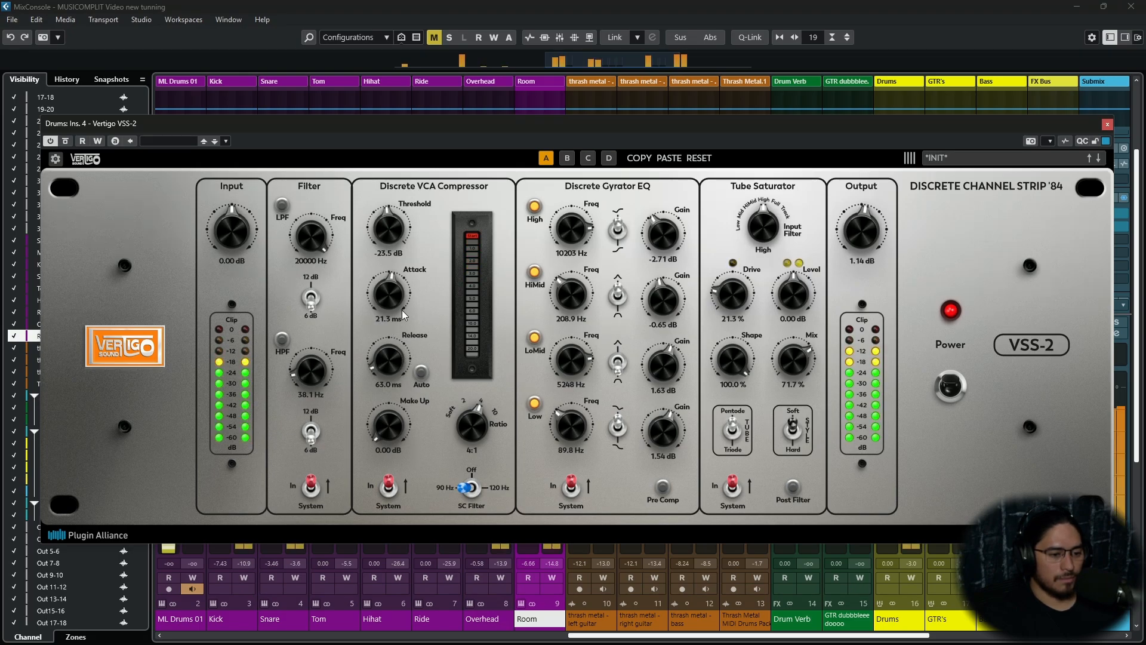
Compare the full mix with the Drums group's VSS-2 bypassed and active, leave it active and resume playback
left_click(64, 141)
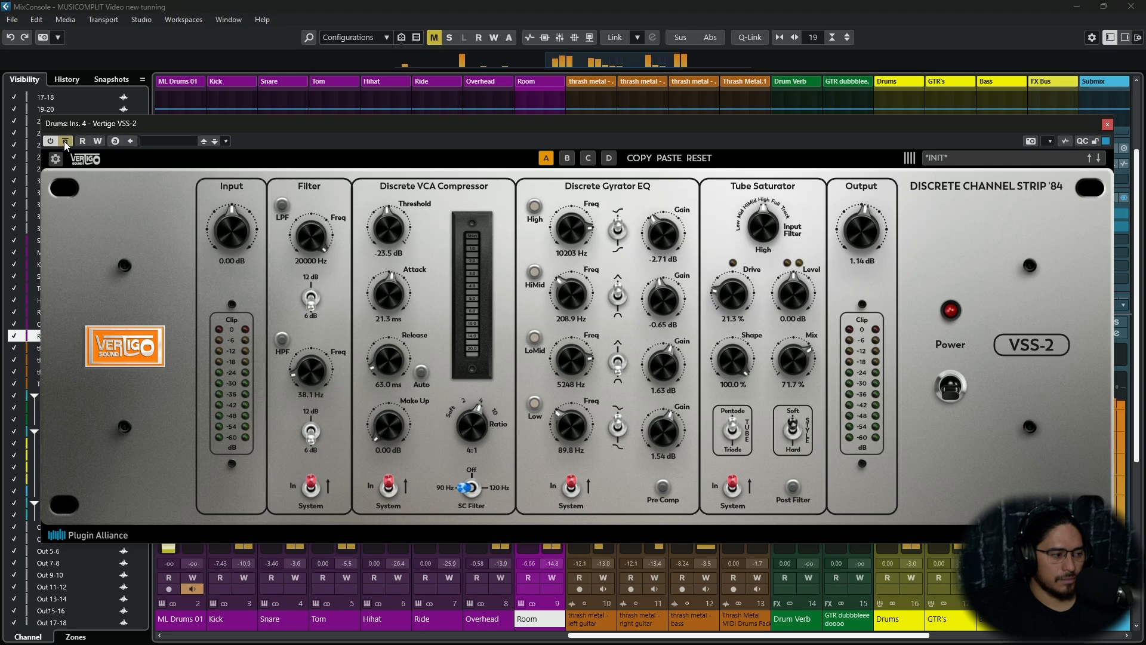
left_click(66, 141)
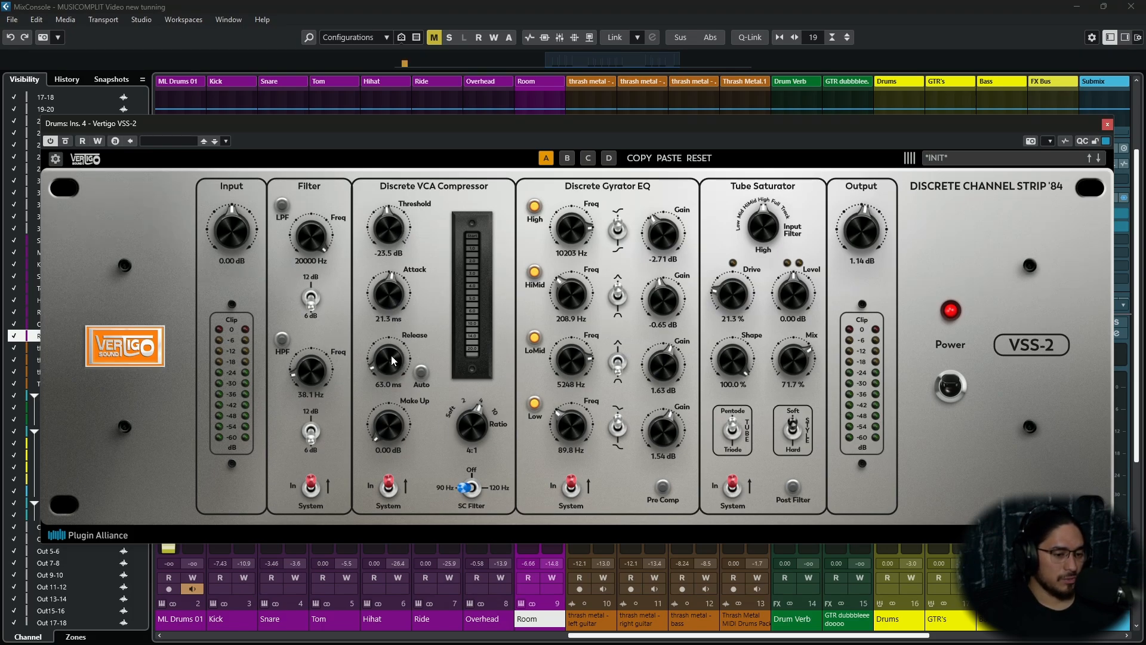
key("space")
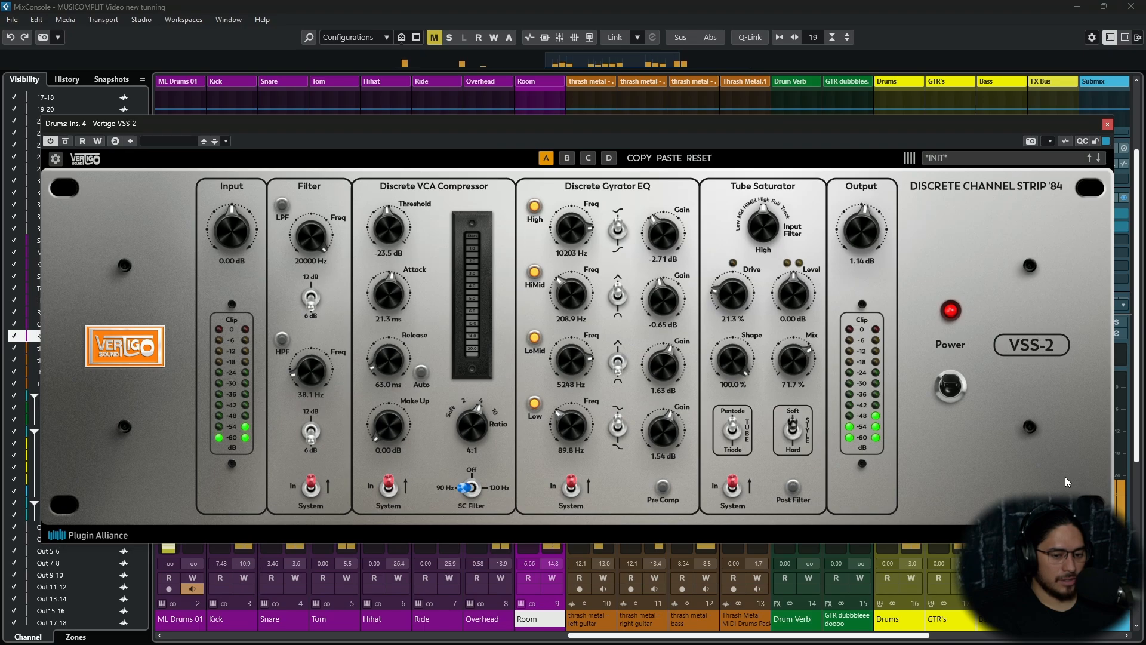
Compare the full mix twice more with the Drums group's VSS-2 switched off and on, leave it active and close the plug-in
left_click(951, 387)
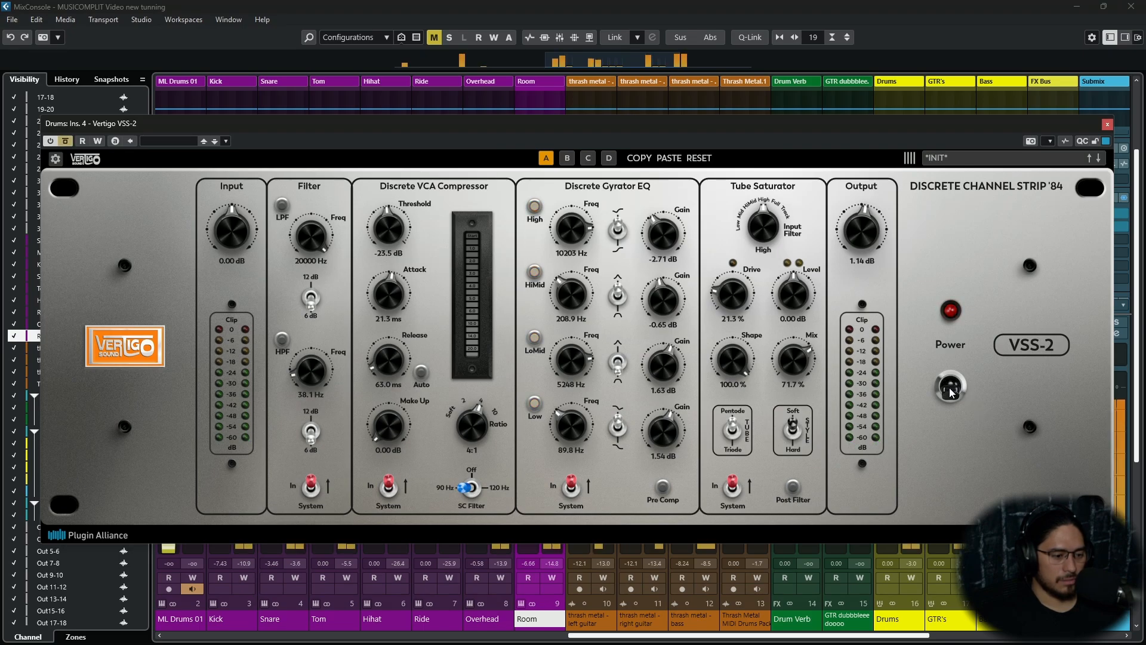
left_click(951, 387)
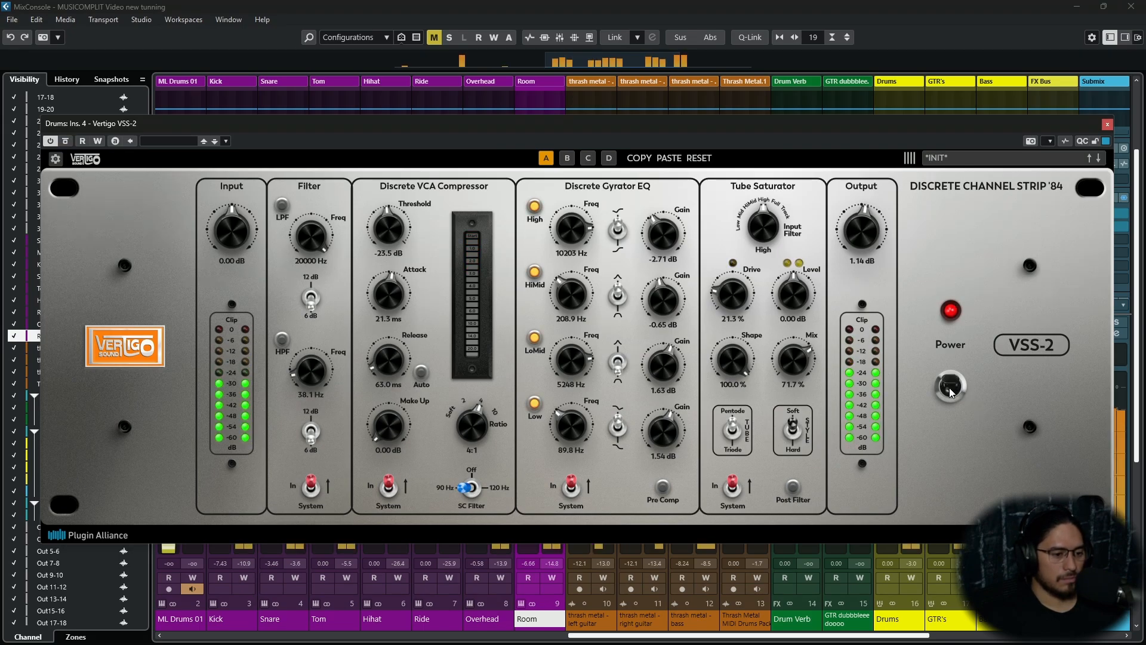
left_click(952, 388)
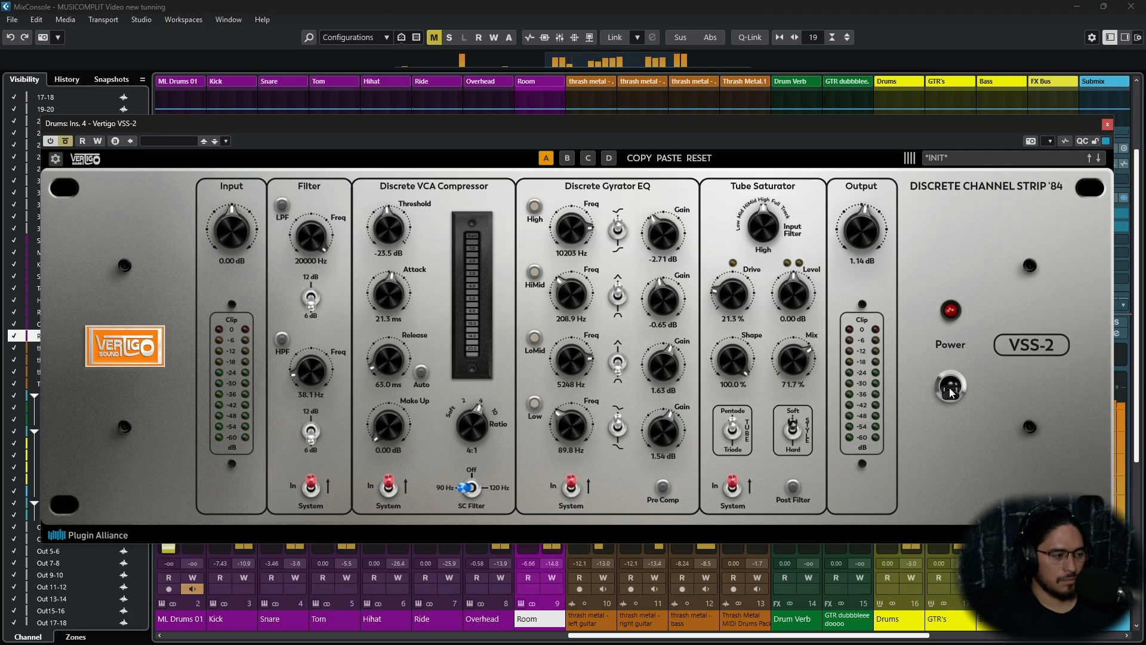
left_click(952, 388)
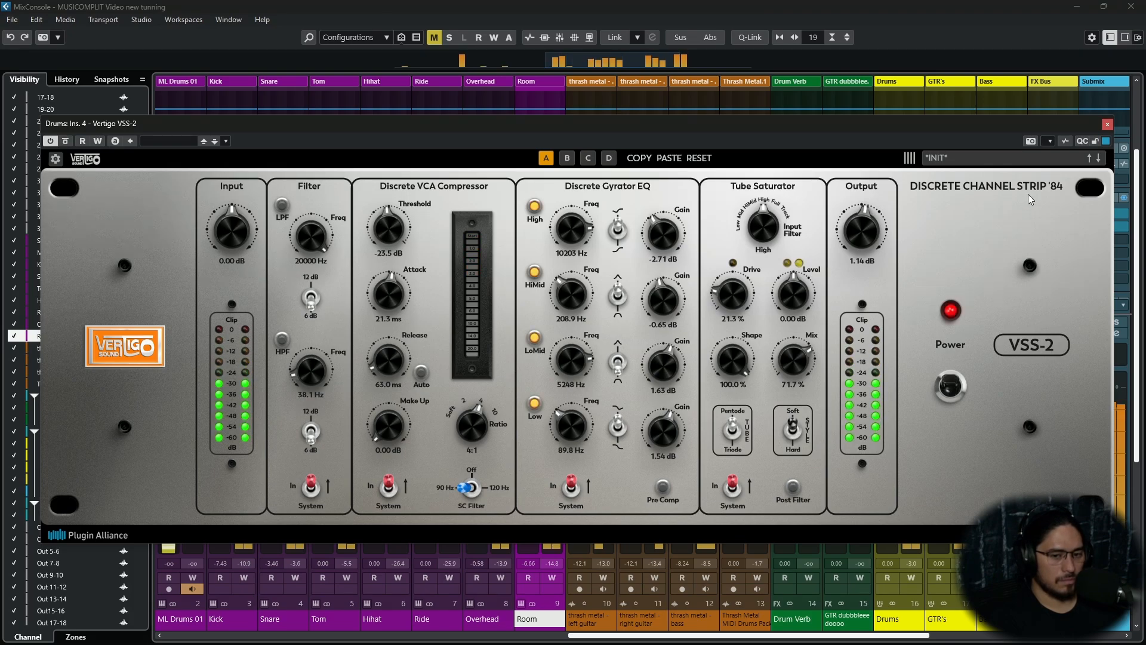
left_click(1107, 126)
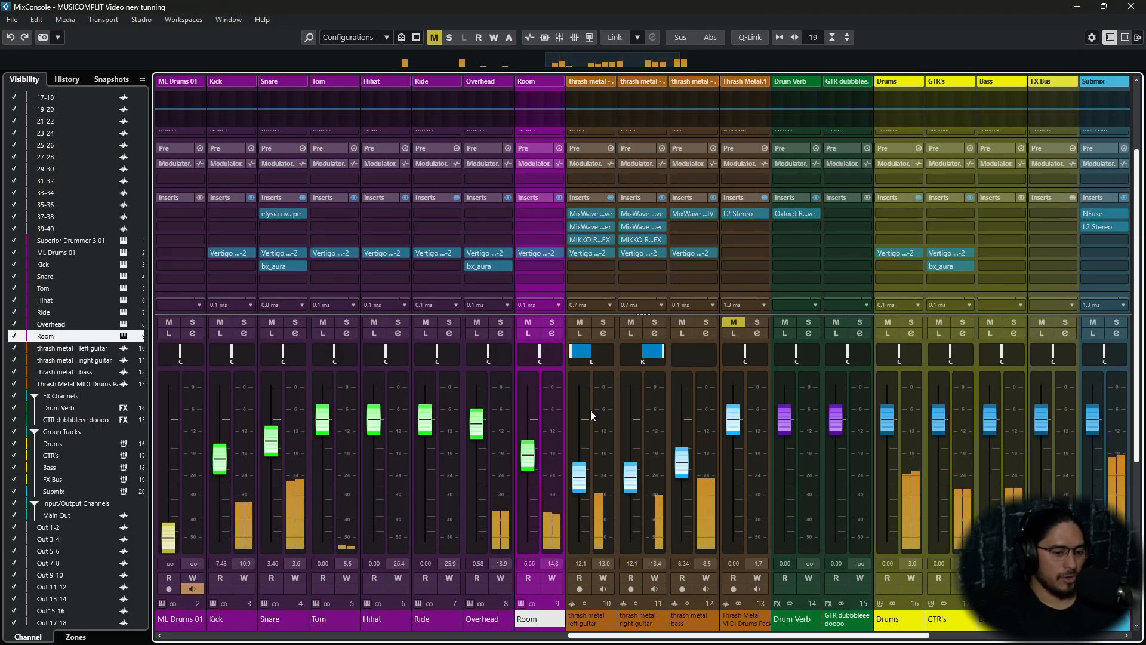
Solo the thrash metal left guitar channel and open its VSS-2
left_click(604, 333)
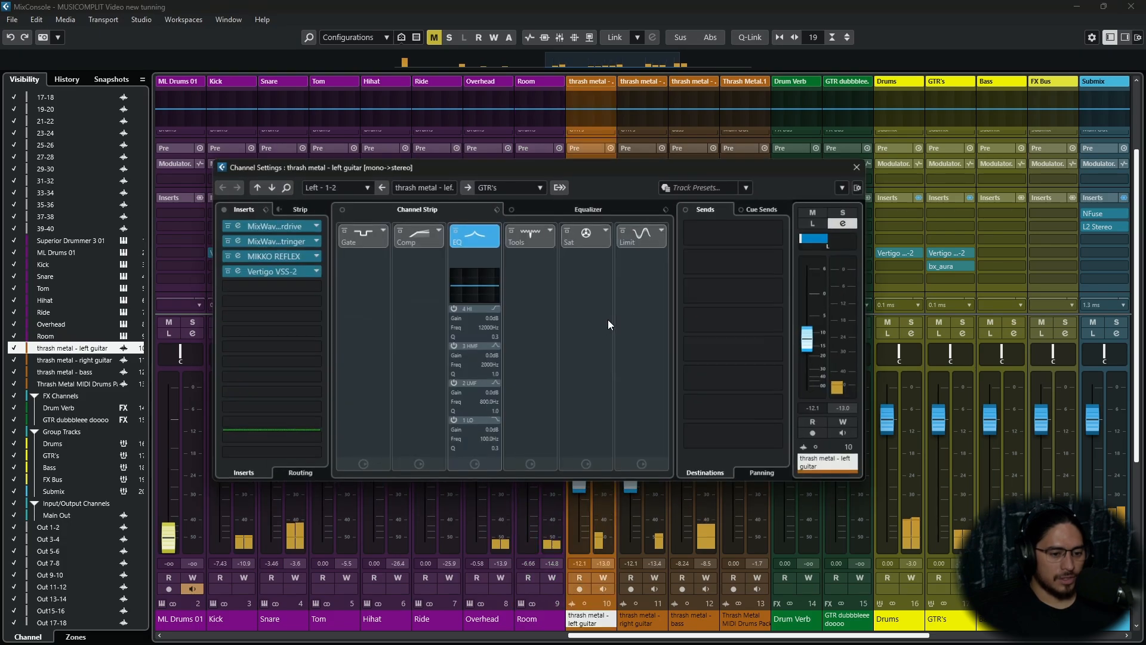
left_click(867, 163)
left_click(602, 322)
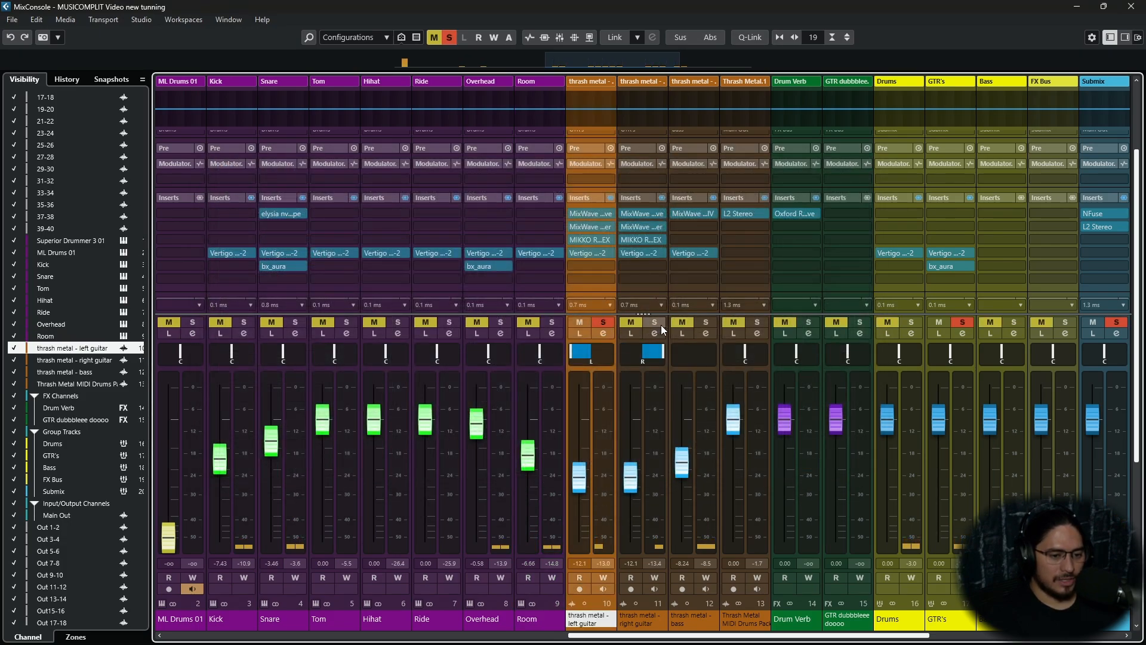
left_click(583, 251)
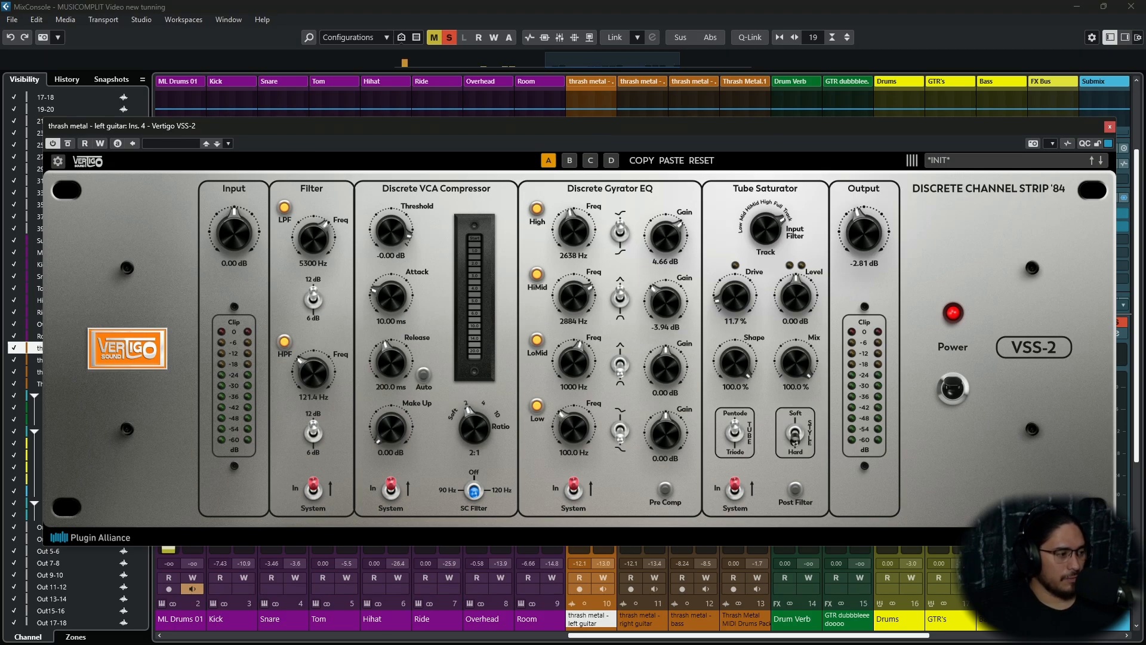
Compare the soloed left guitar with its VSS-2 bypassed and active, stop playback and reposition the plug-in window
left_click(68, 144)
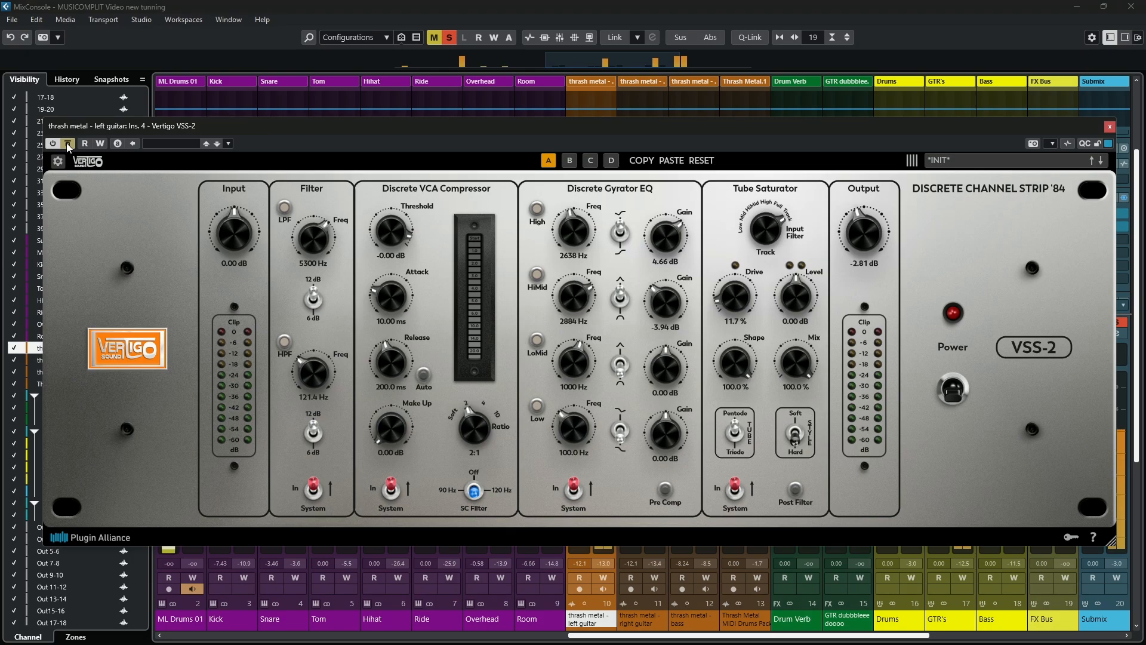
left_click(68, 144)
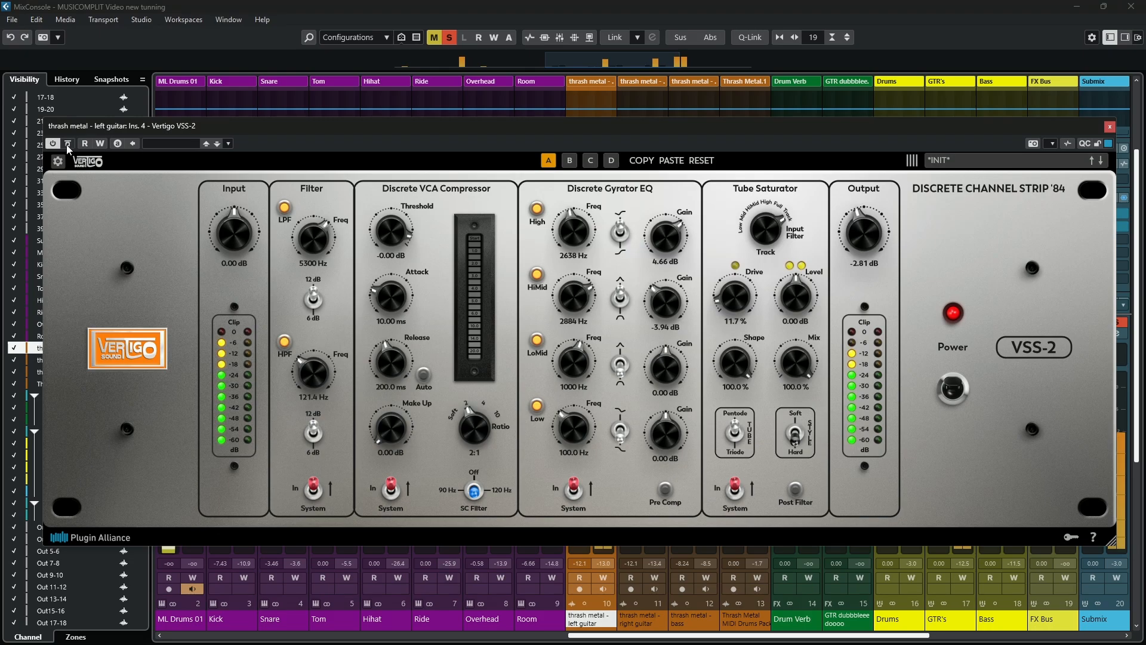
left_click(68, 144)
left_click(68, 144)
key("space")
mouse_move(413, 131)
left_mouse_down()
mouse_move(407, 156)
mouse_move(425, 144)
left_mouse_up()
left_click_drag(730, 141, 712, 147)
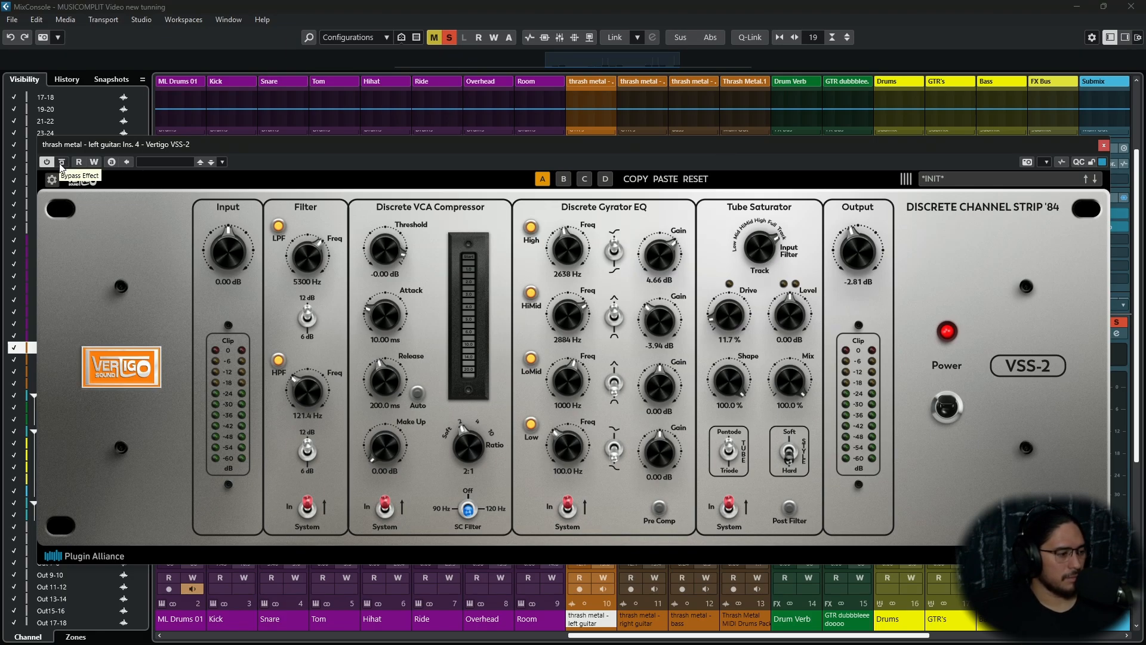
Play the left guitar again with its VSS-2 active and bypassed, leave it active and close the plug-in
key("space")
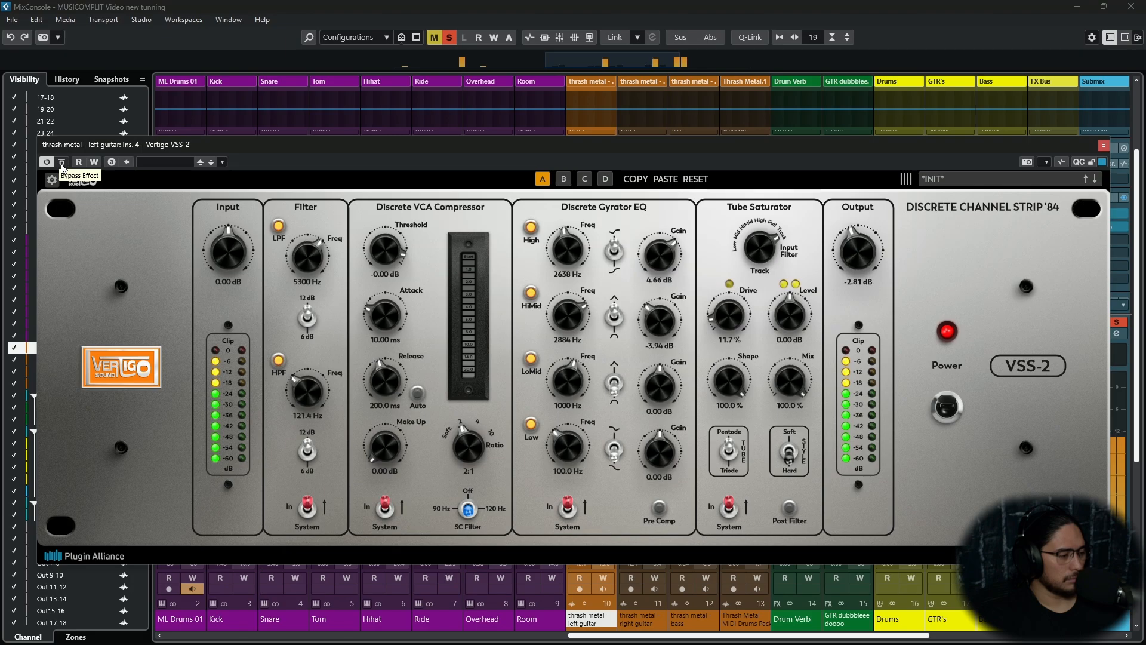
left_click(62, 164)
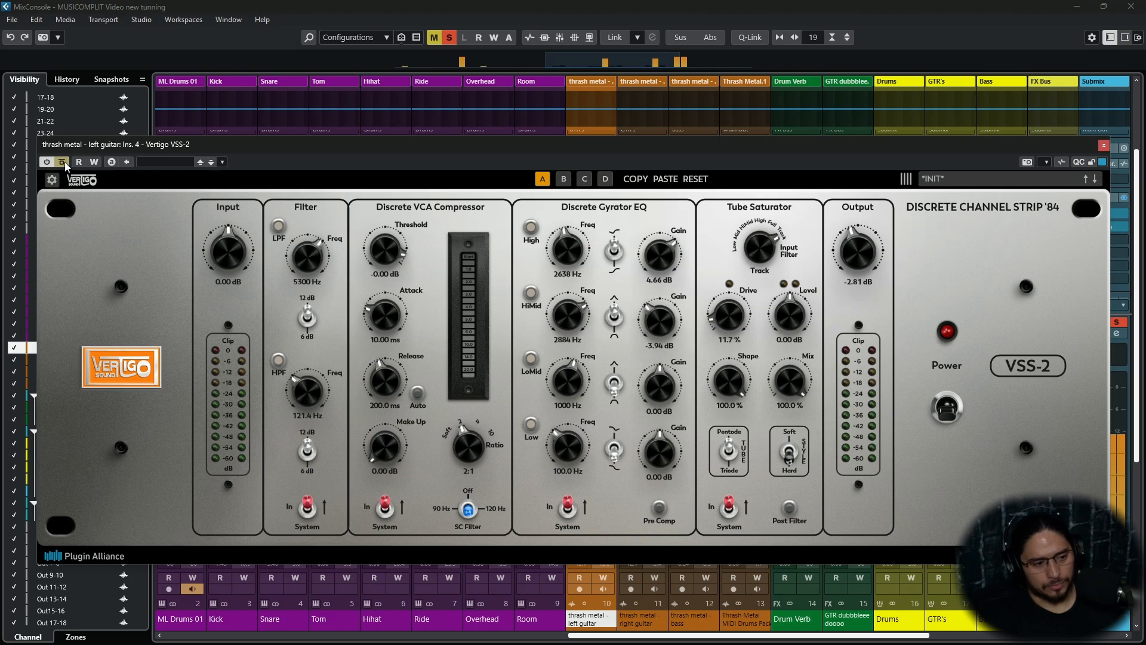
left_click(62, 161)
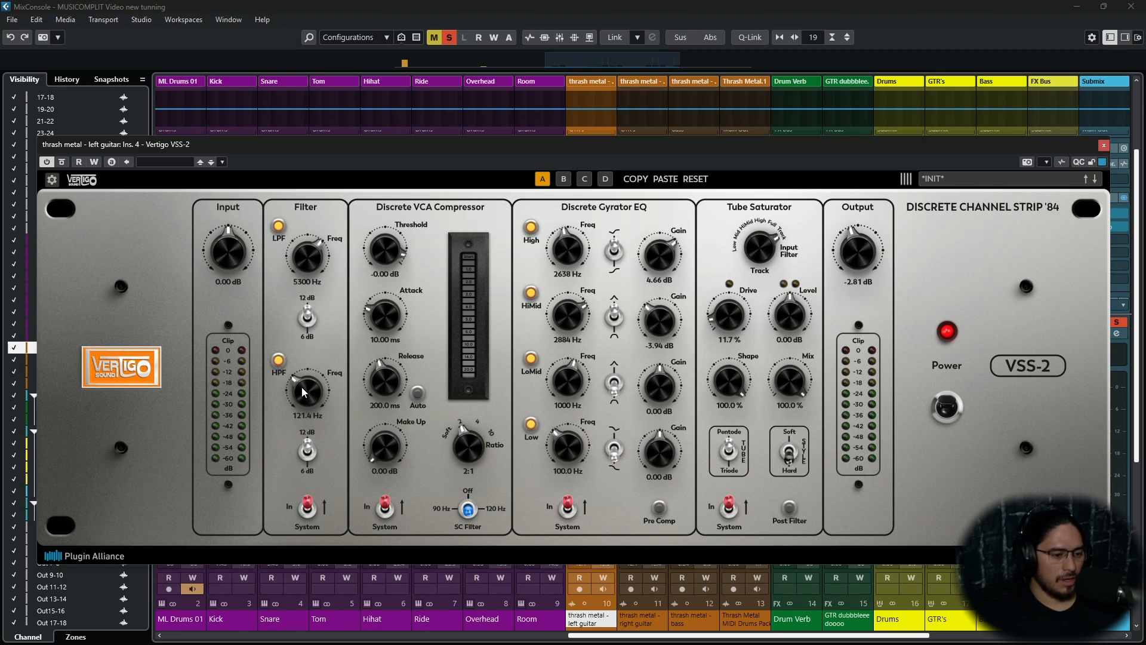
left_click(1104, 146)
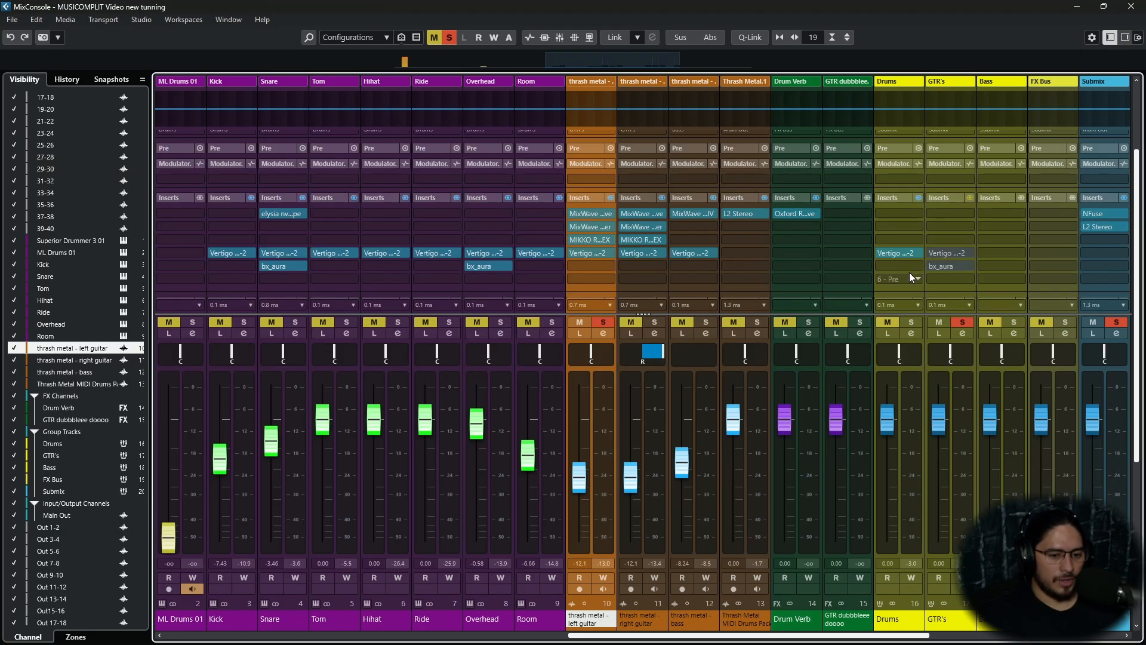
Take the VSS-2 and bx_aura on the GTR's group out of bypass, checking the VSS-2's tube saturator off and on
left_click(941, 253)
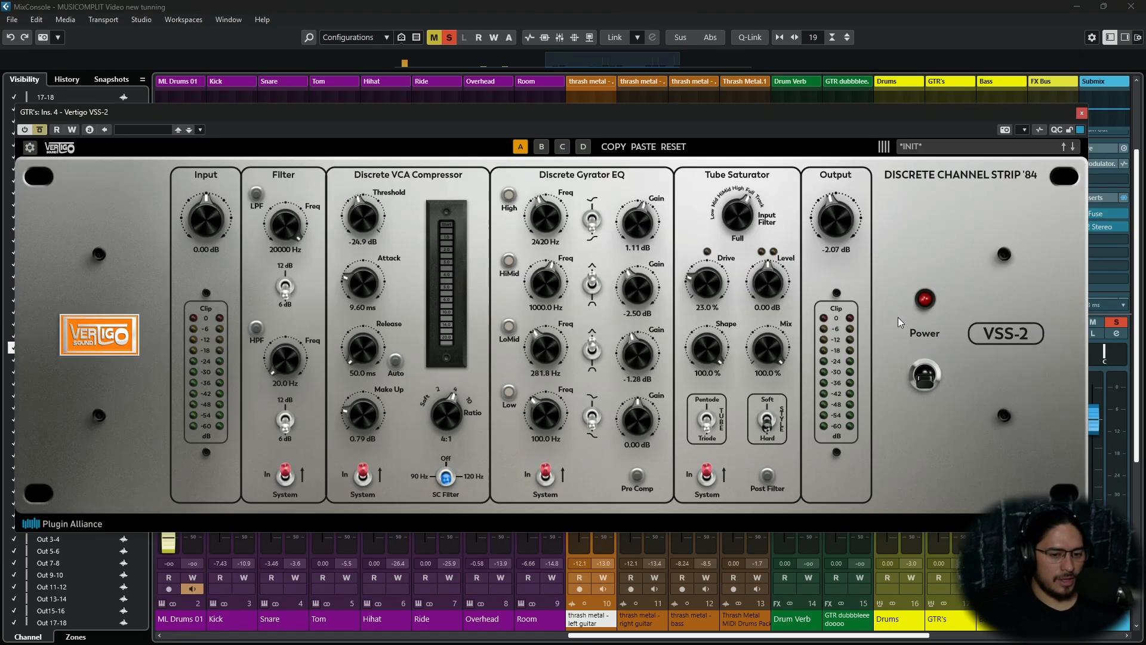
left_click(40, 130)
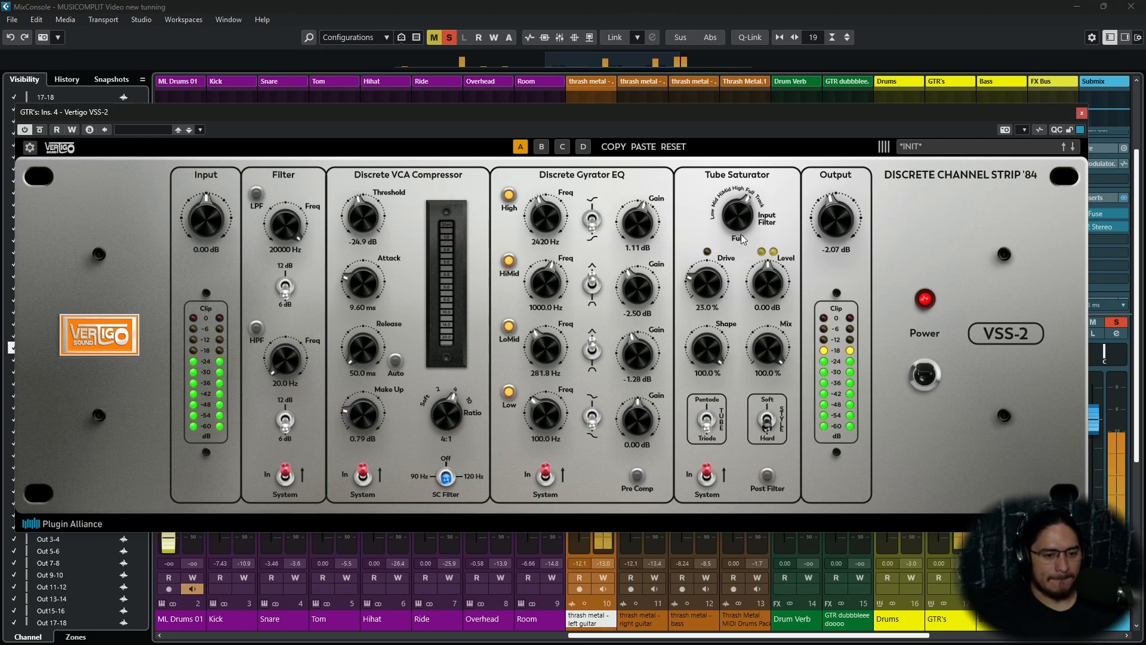
left_click(703, 483)
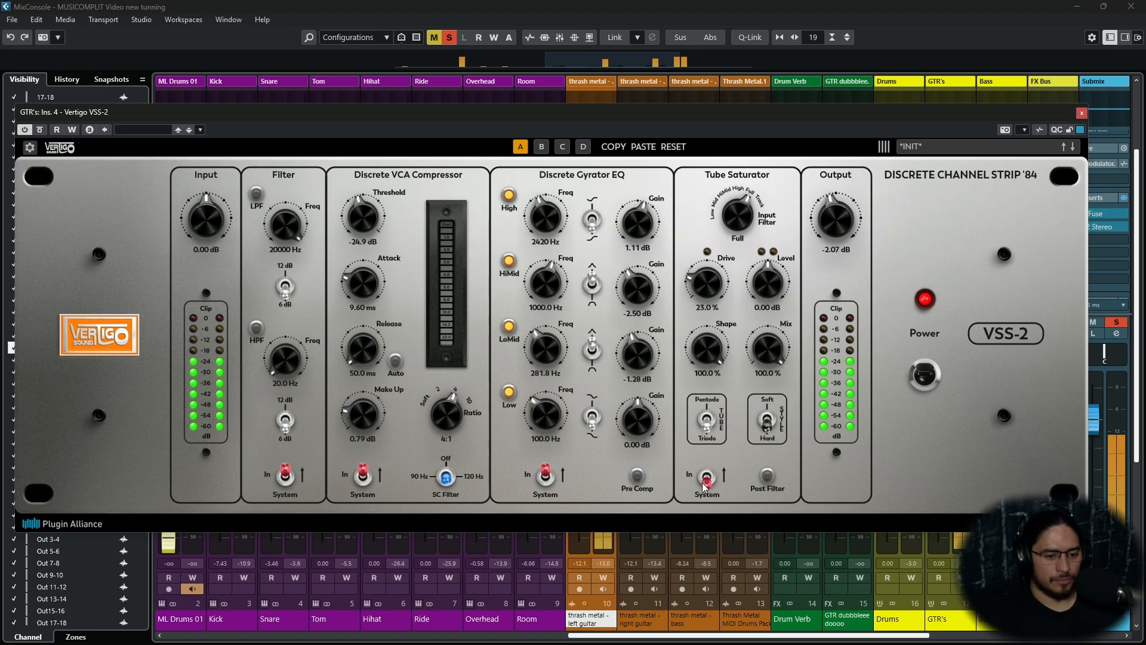
left_click(705, 481)
left_click(1082, 113)
left_click(942, 267)
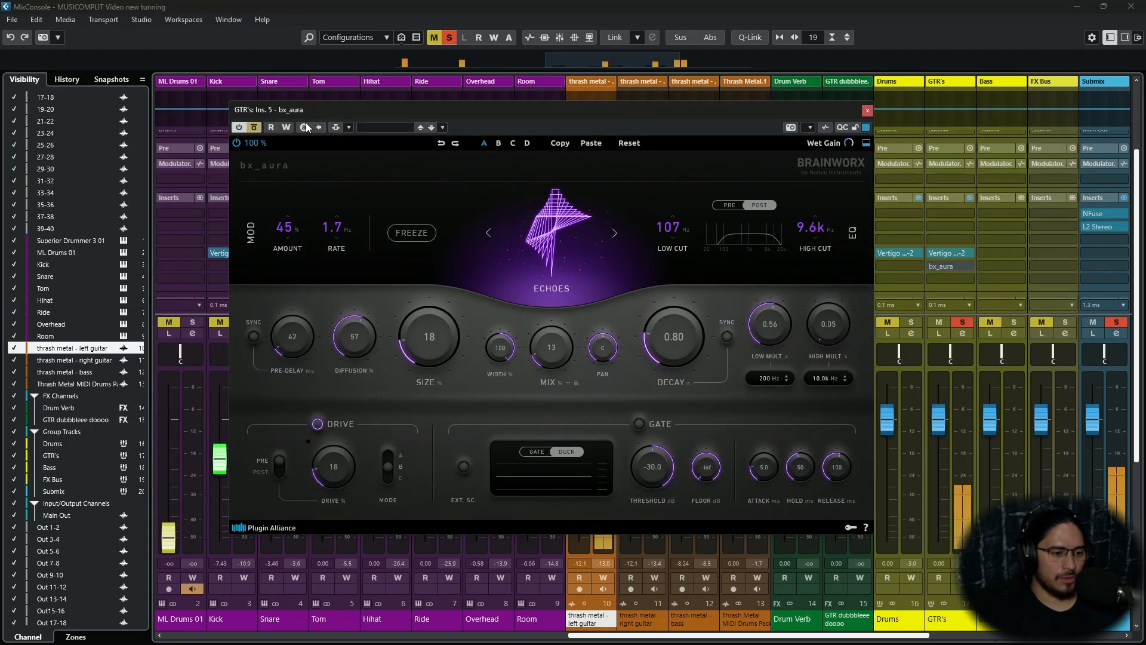
left_click(868, 112)
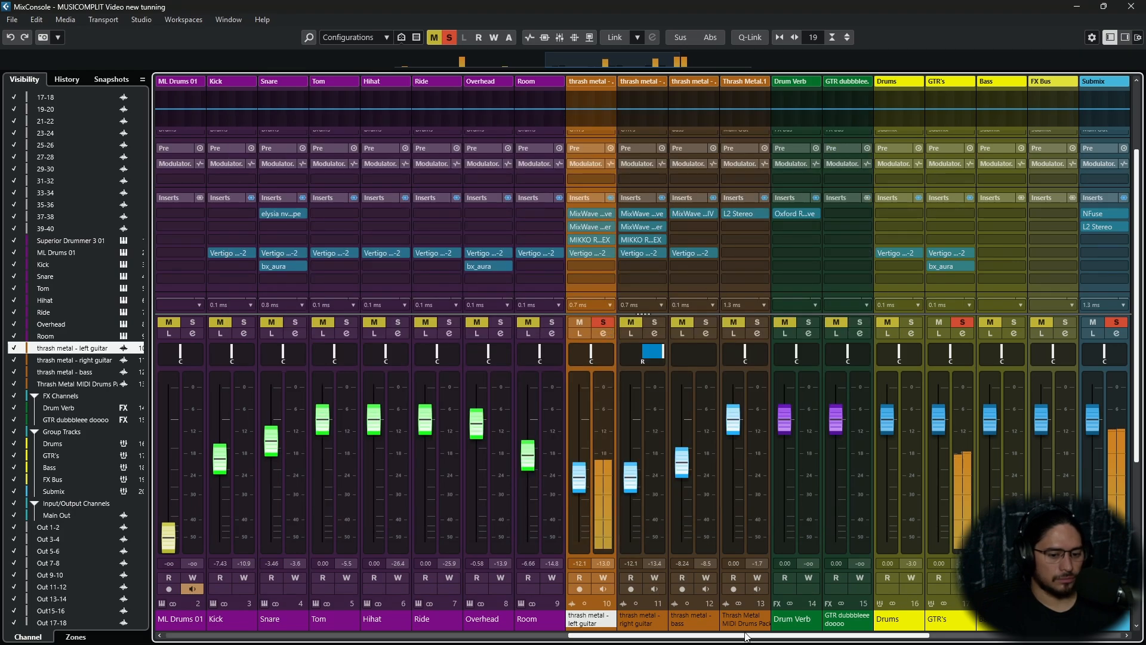
Select the GTR's group along with the left guitar and compare their VSS-2 and bx_aura inserts bypassed and active
left_click(949, 620)
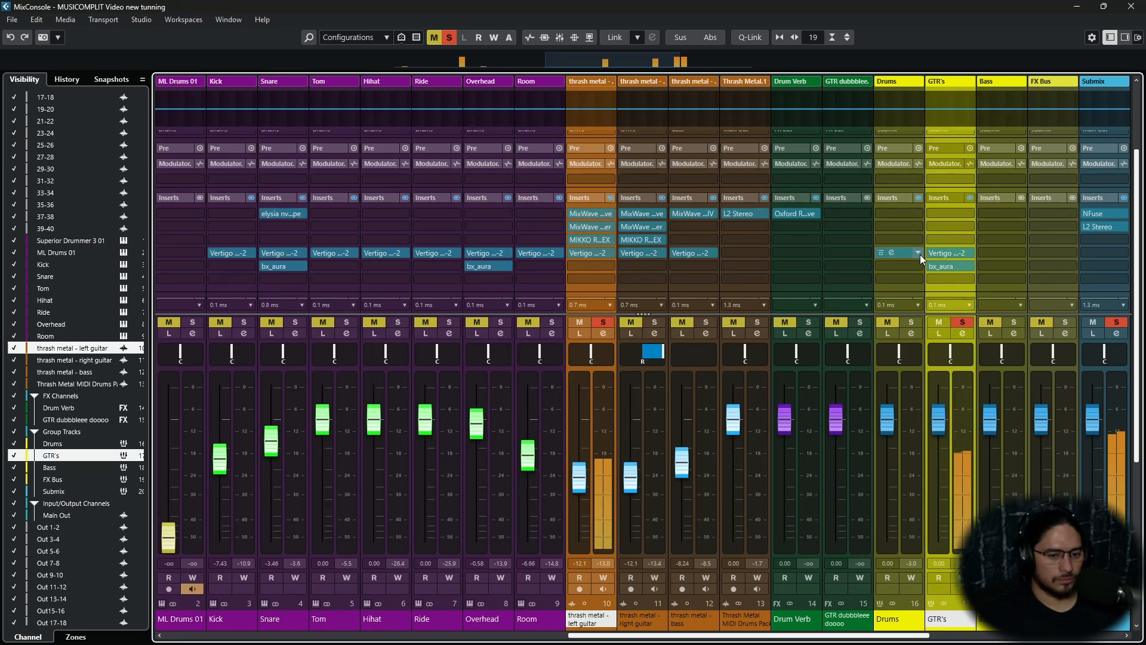
left_click(573, 255)
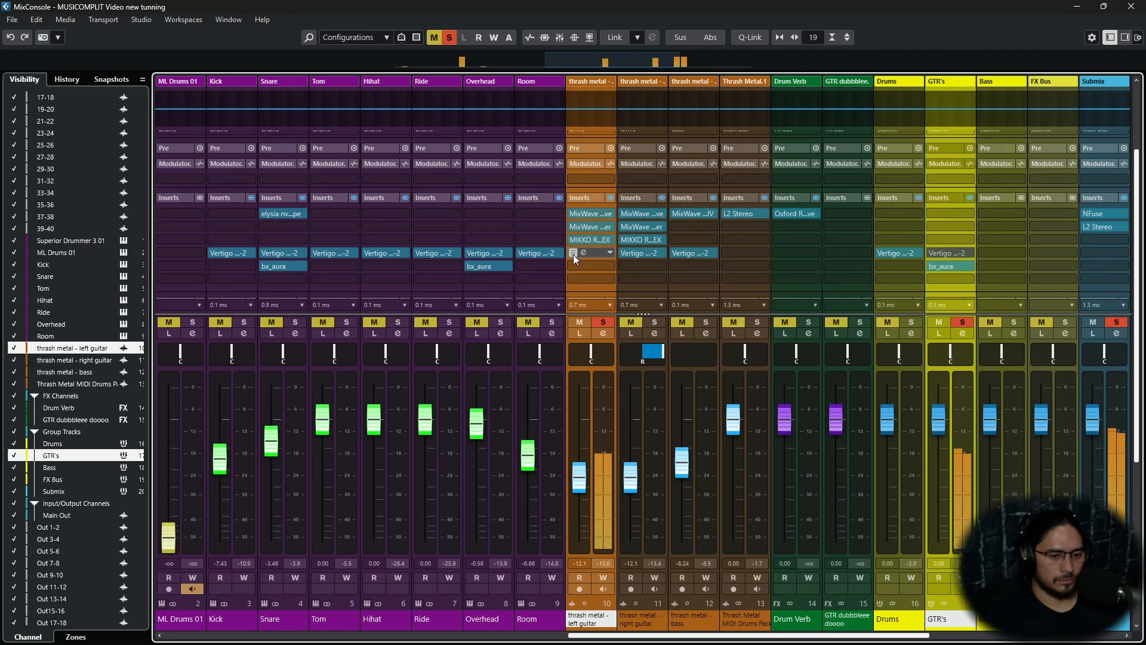
left_click(930, 254)
left_click(930, 264)
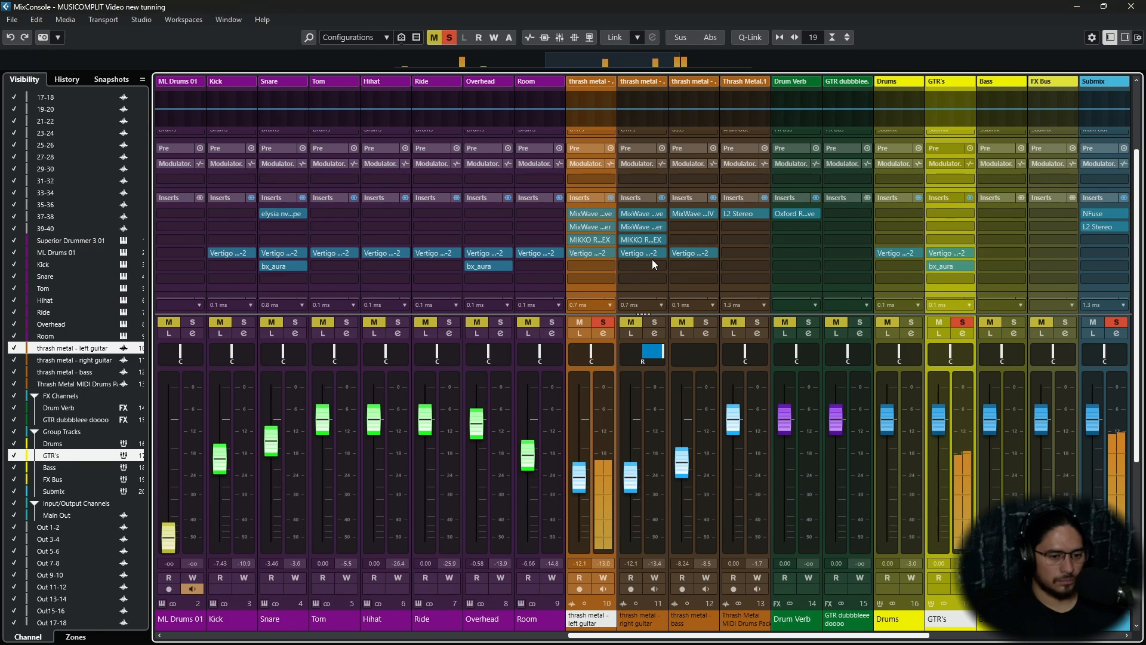
Pan the left guitar hard left, then solo the right guitar and add it to the channel selection
left_click_drag(591, 353, 513, 359)
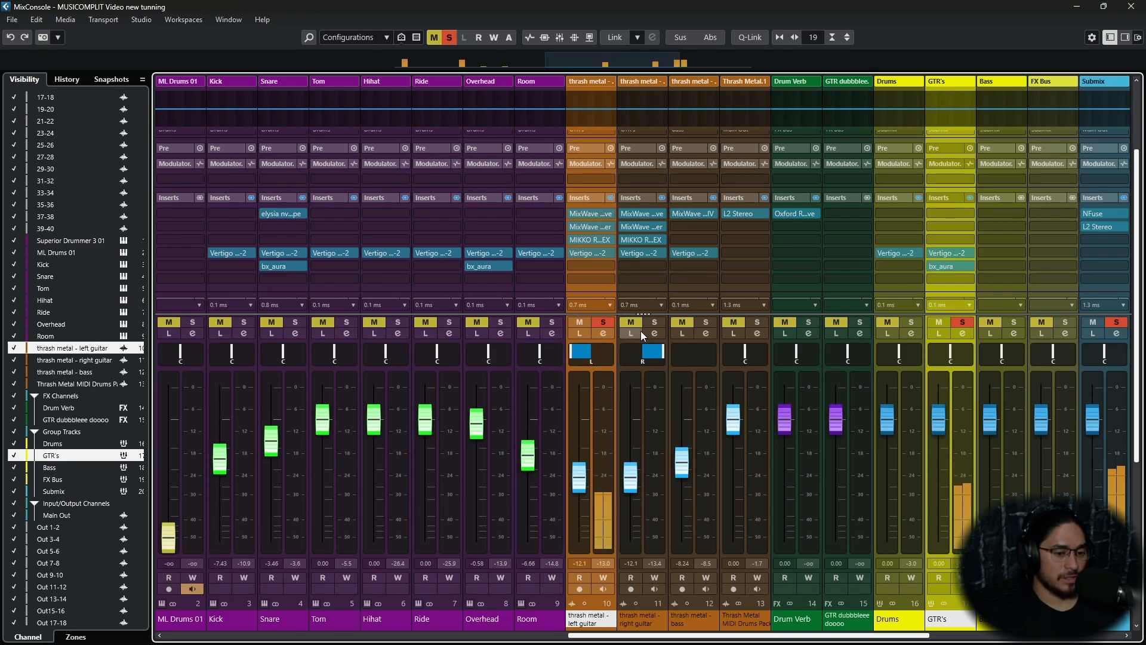
left_click(660, 322)
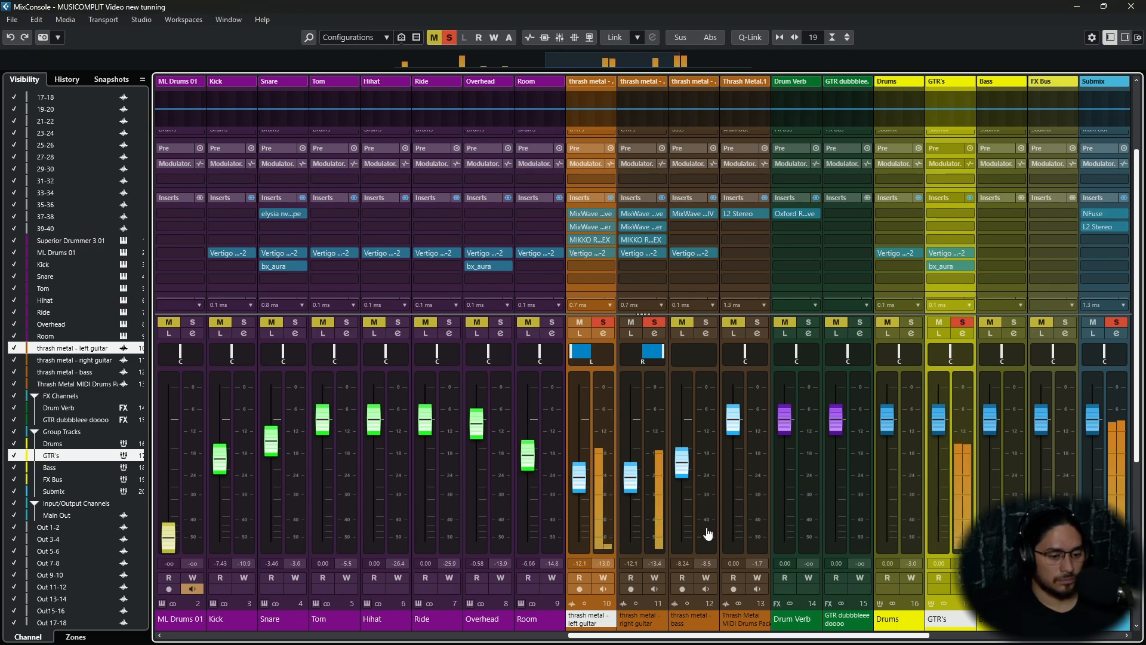
left_click(651, 619, "ctrl")
Compare both soloed guitars with the linked VSS-2 inserts and the GTR's bx_aura bypassed and active, leaving all active
left_click(574, 252, "alt+shift")
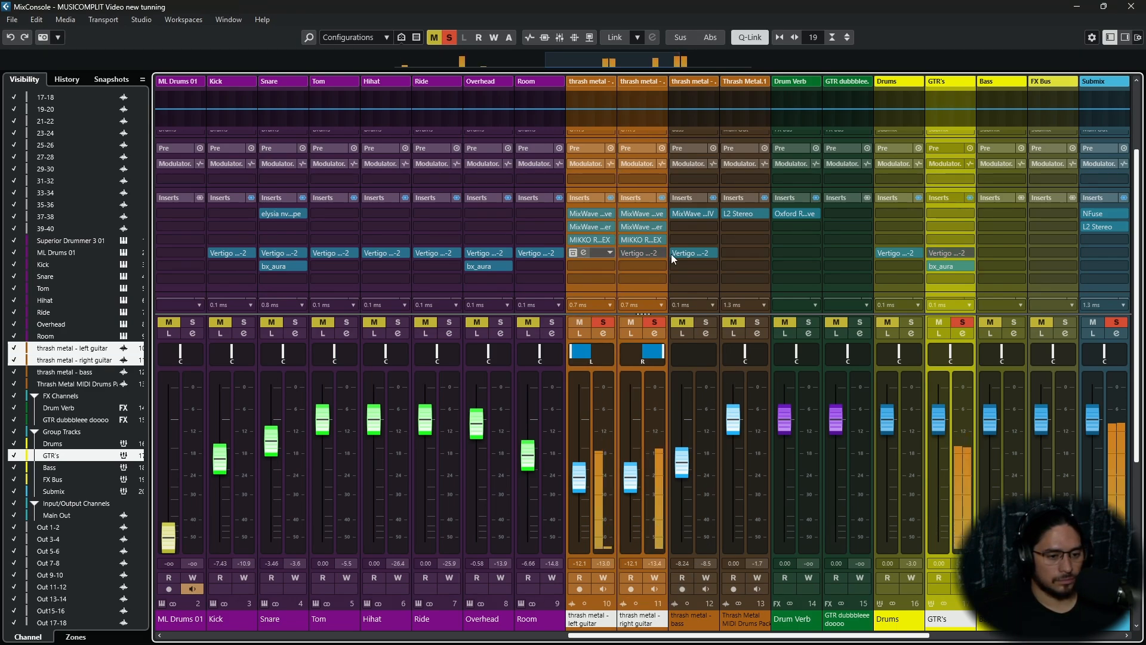
left_click(933, 253, "alt+shift")
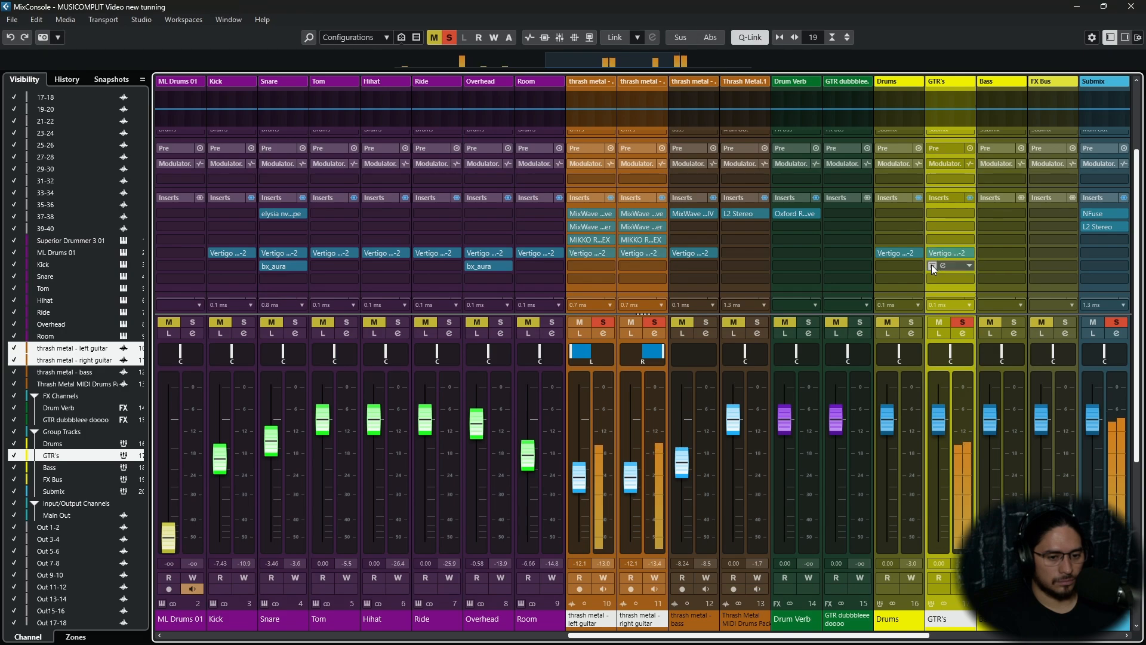
left_click(931, 264, "alt+shift")
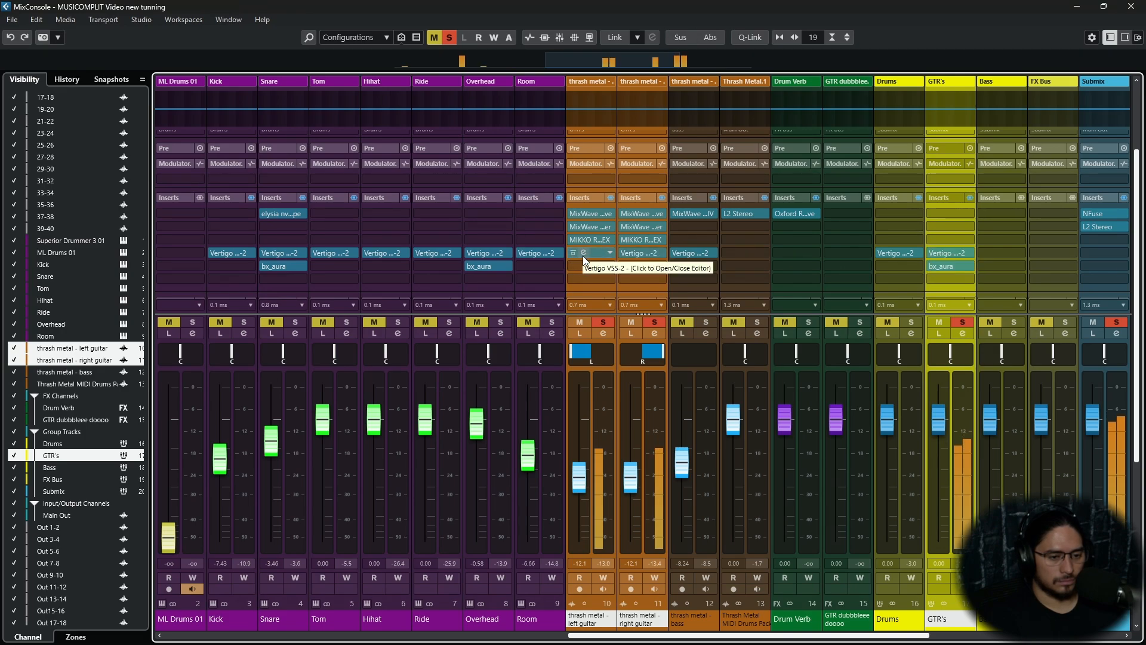
left_click(933, 253, "alt+shift")
left_click(932, 266, "alt+shift")
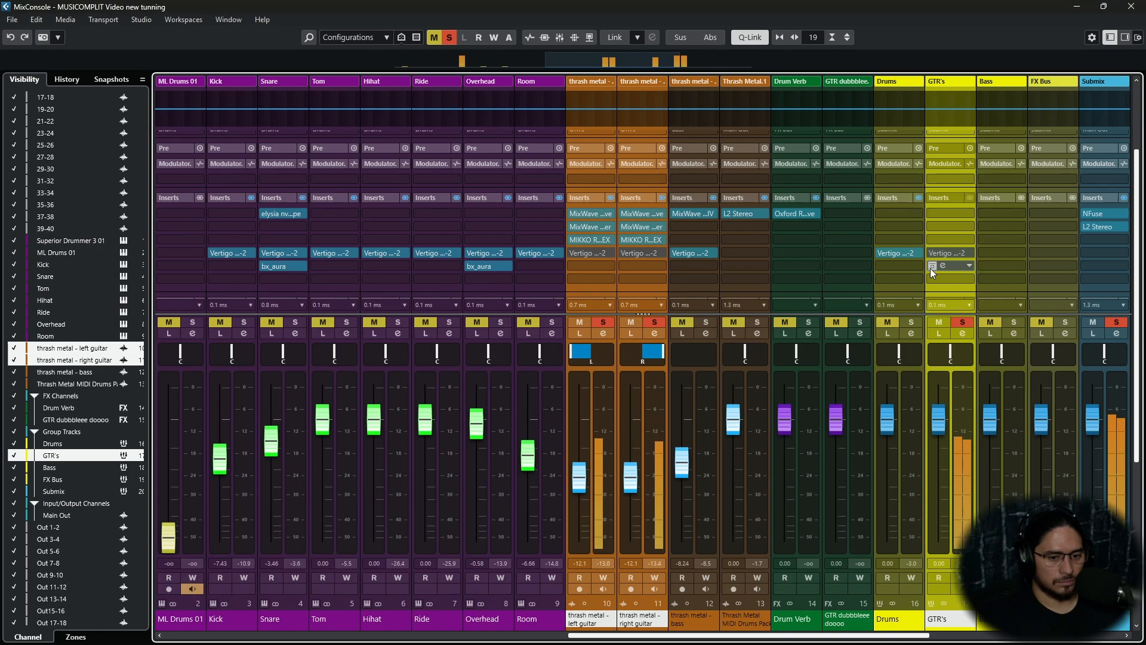
left_click(931, 266, "alt+shift")
left_click(933, 257, "alt+shift")
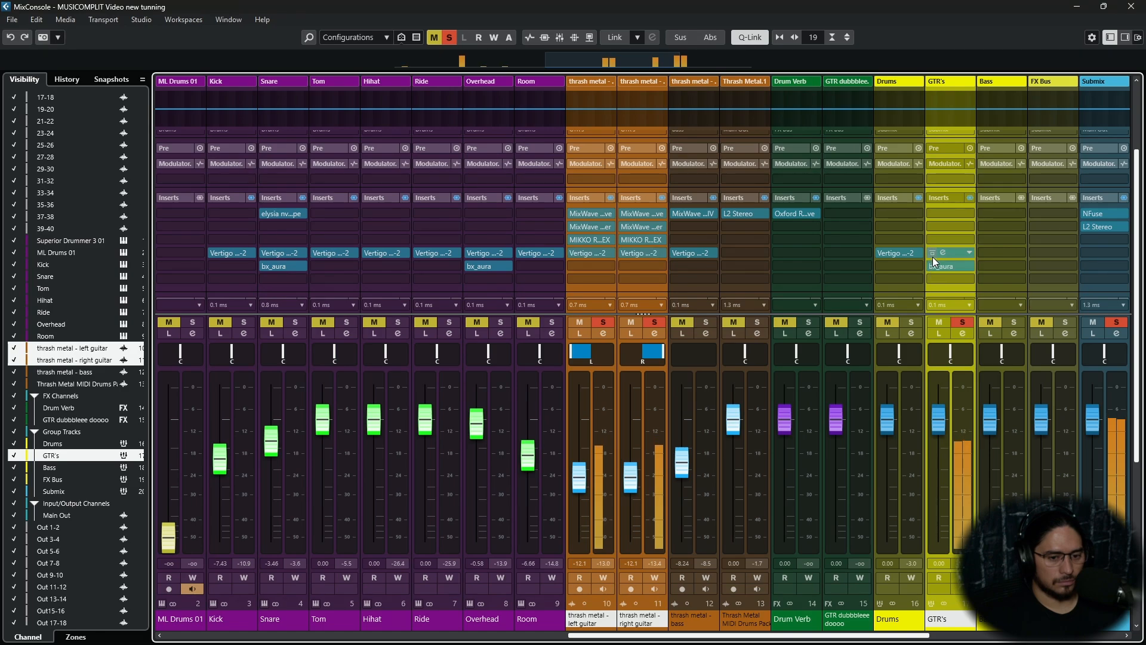
Clear the solos and compare the full mix with the guitar and GTR's group processing bypassed and active, leaving it active
left_click(962, 323)
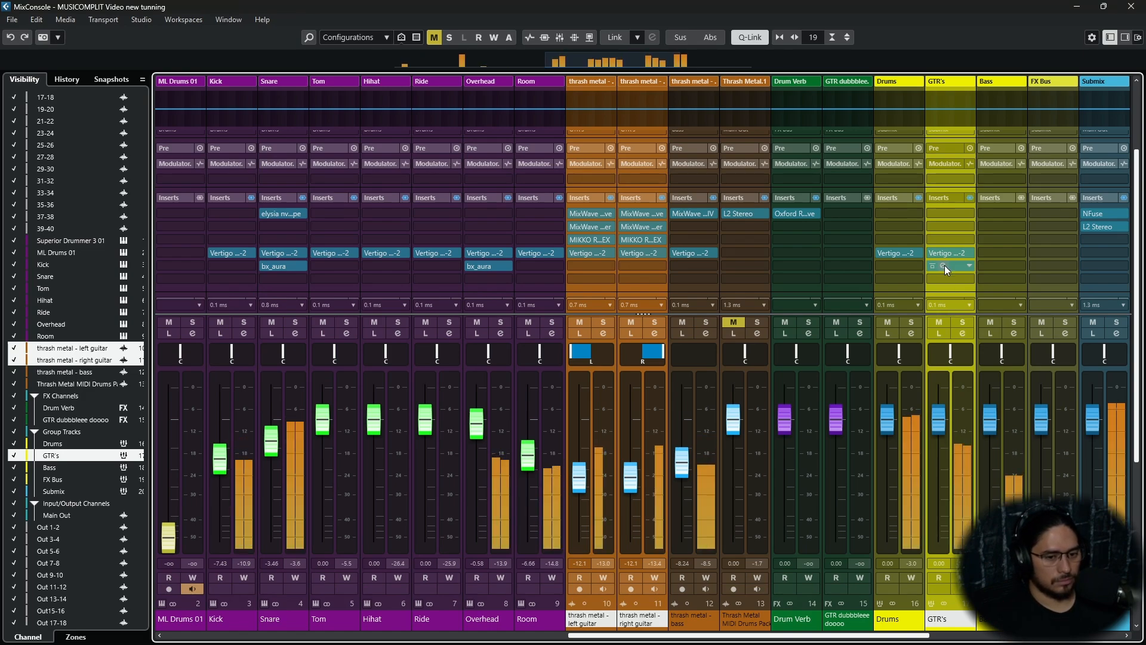
left_click(934, 252, "alt+shift")
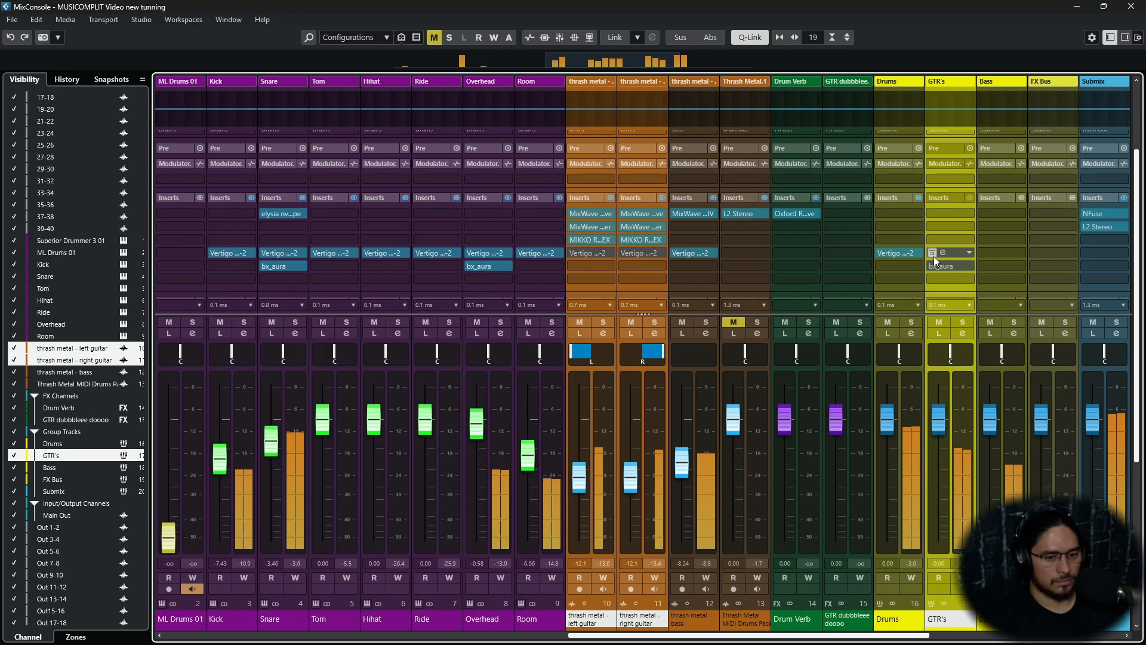
left_click(941, 253)
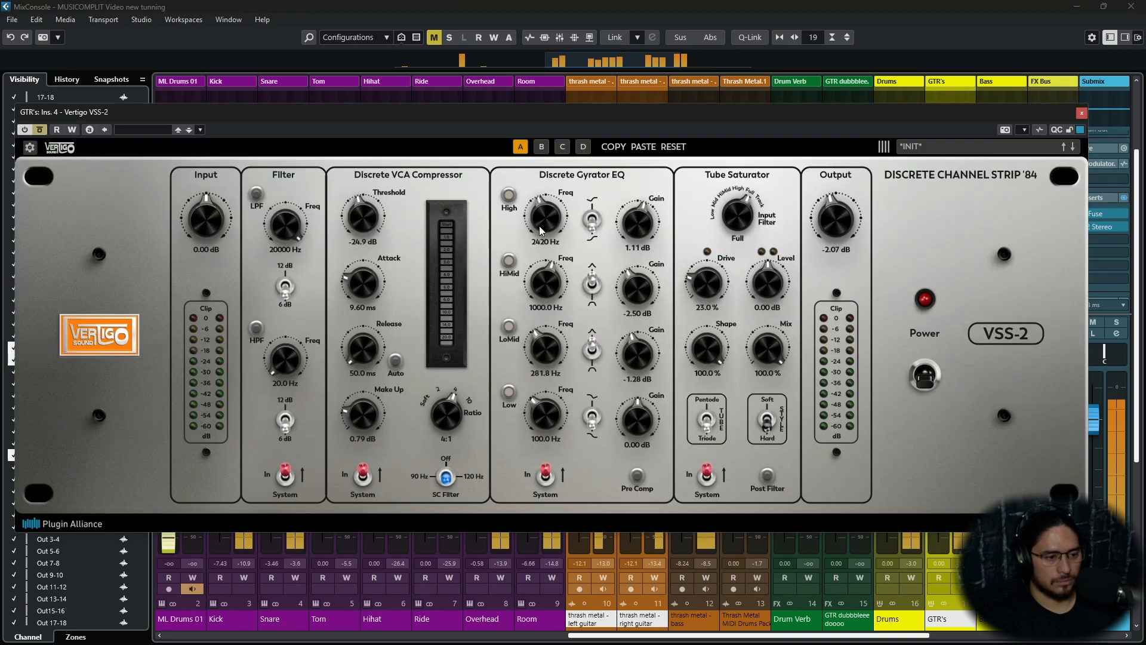
left_click(1082, 113)
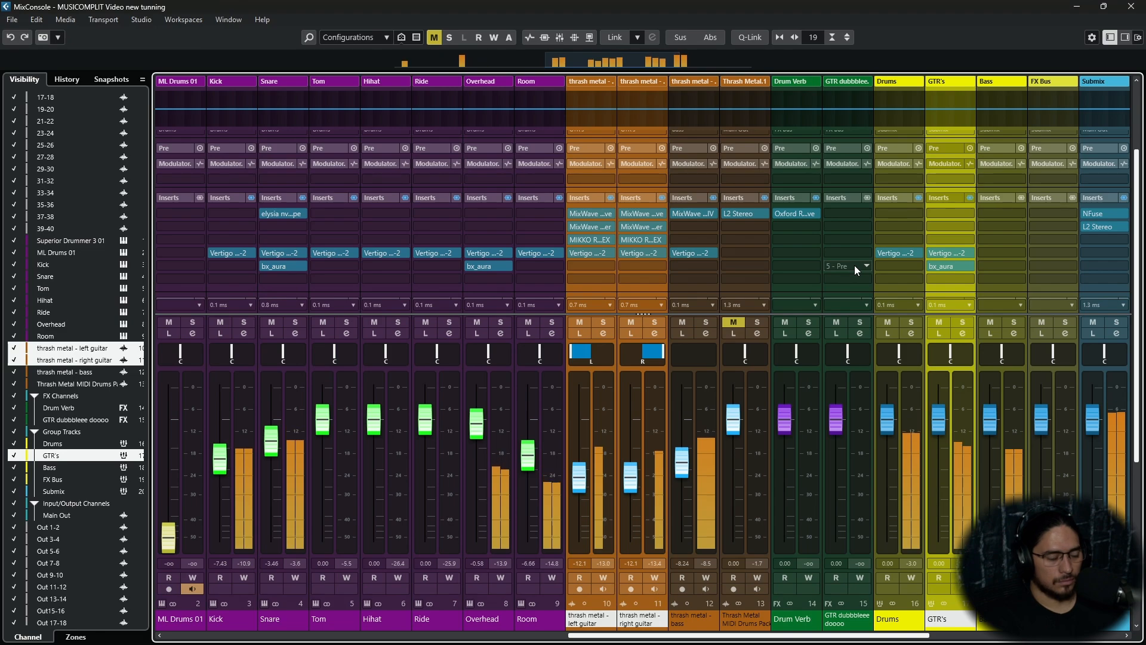
Solo the thrash metal bass channel, open its VSS-2 insert and audition the bass with the plug-in bypassed
left_click(692, 615)
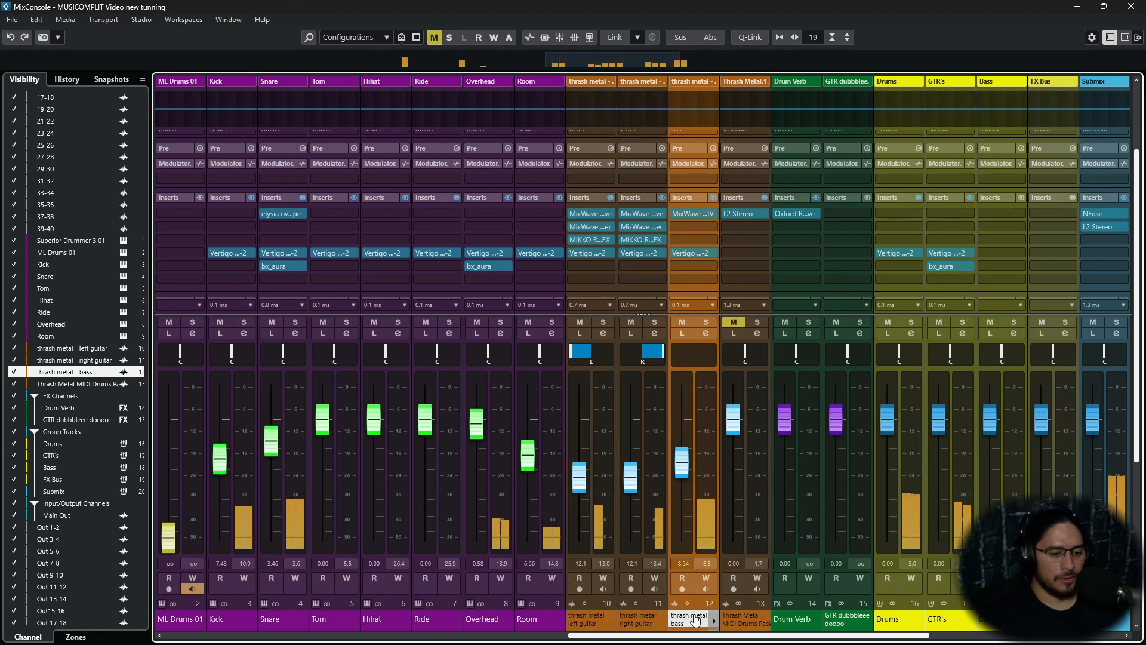
left_click(706, 322)
left_click(683, 254)
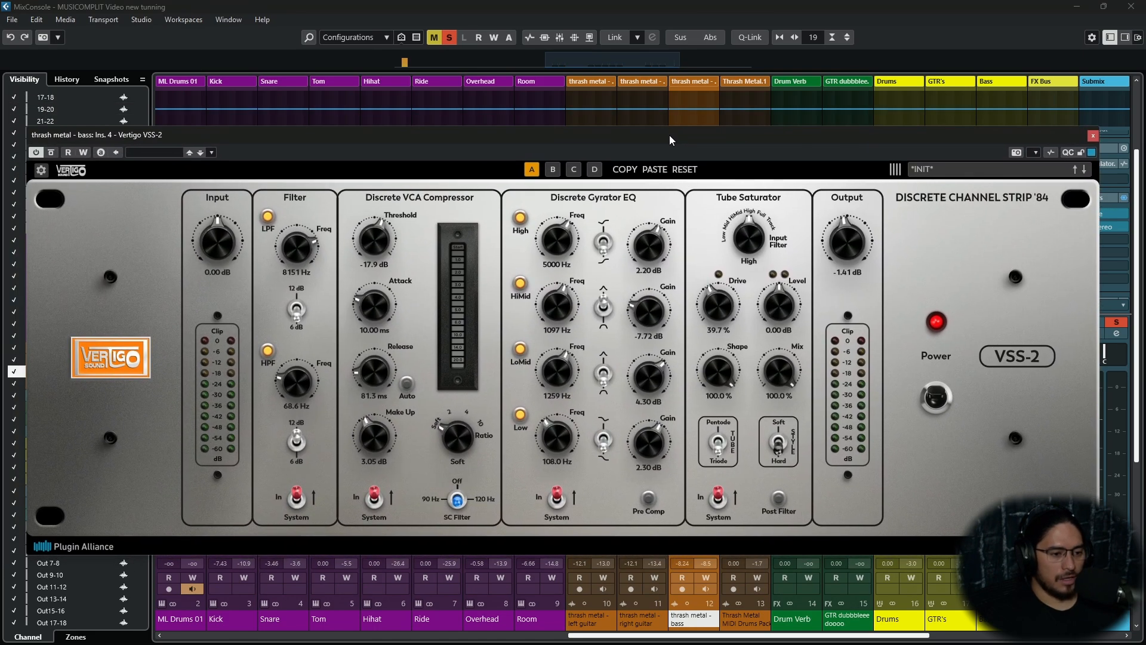
key("space")
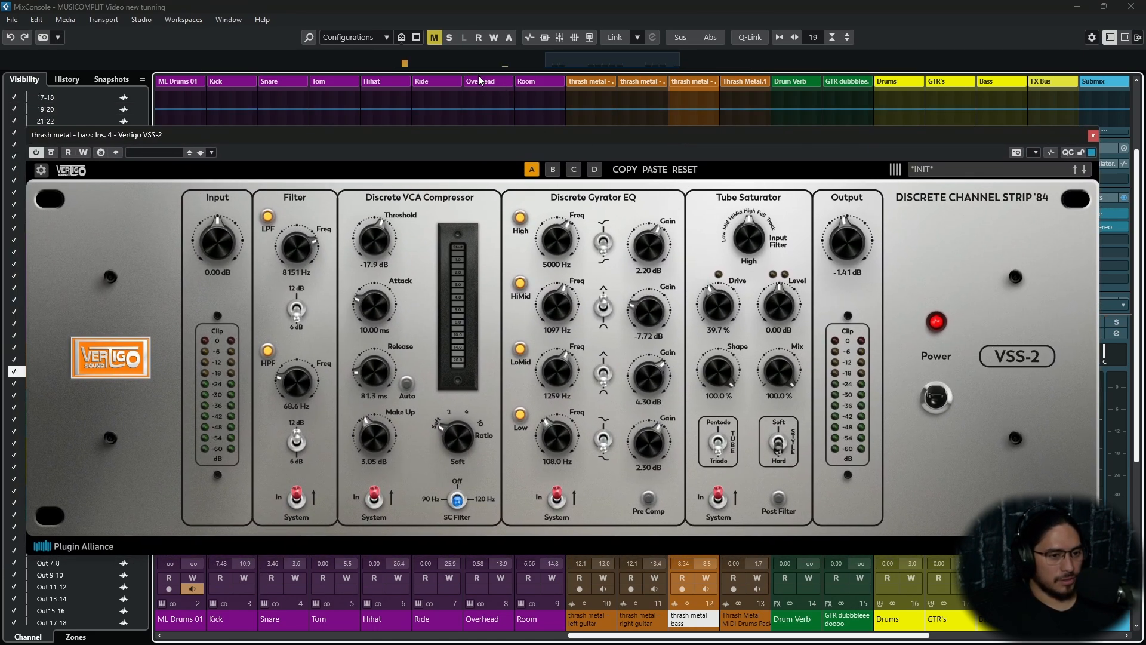
left_click(51, 153)
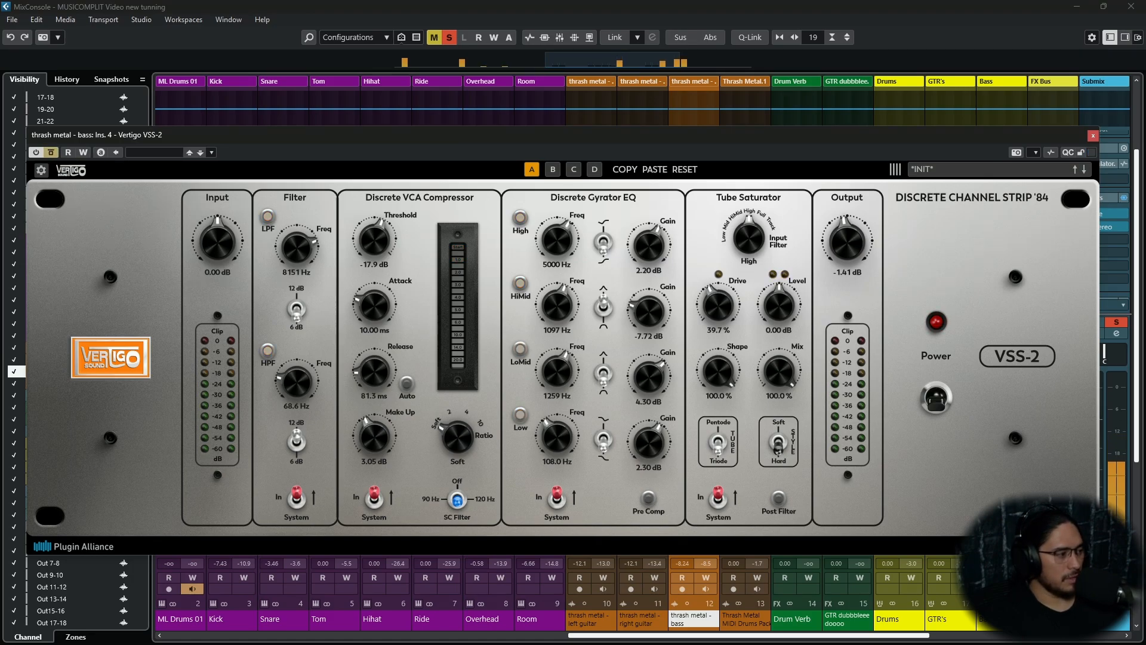
key("space")
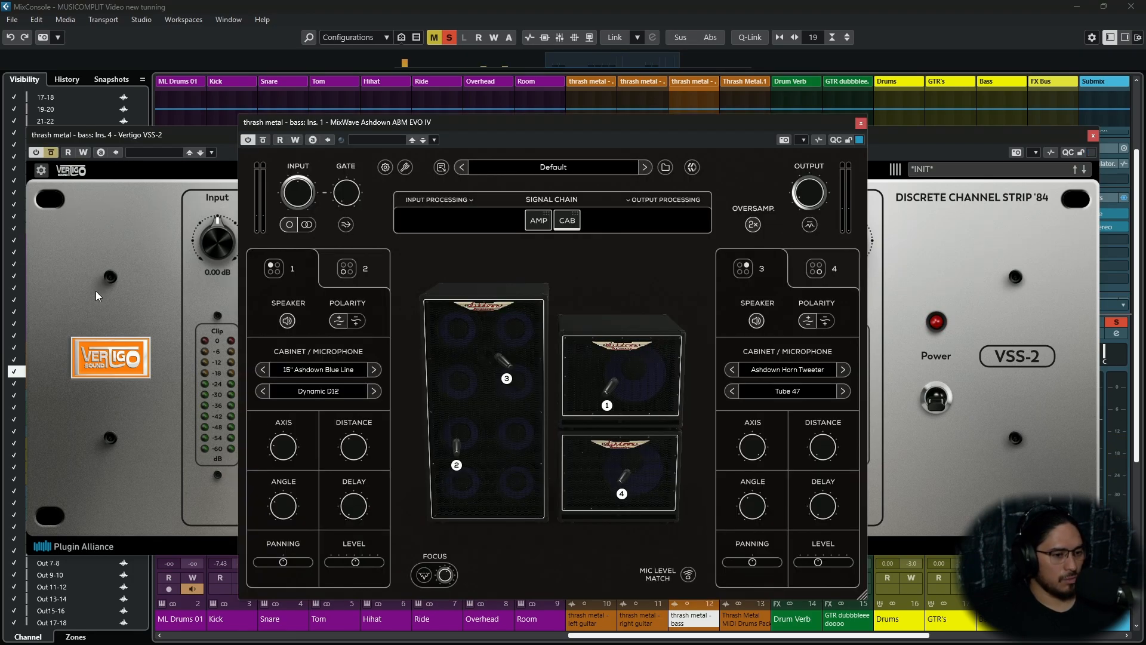
View the amp section of the bass channel's MixWave Ashdown ABM EVO IV insert, then close the plug-in
left_click(531, 223)
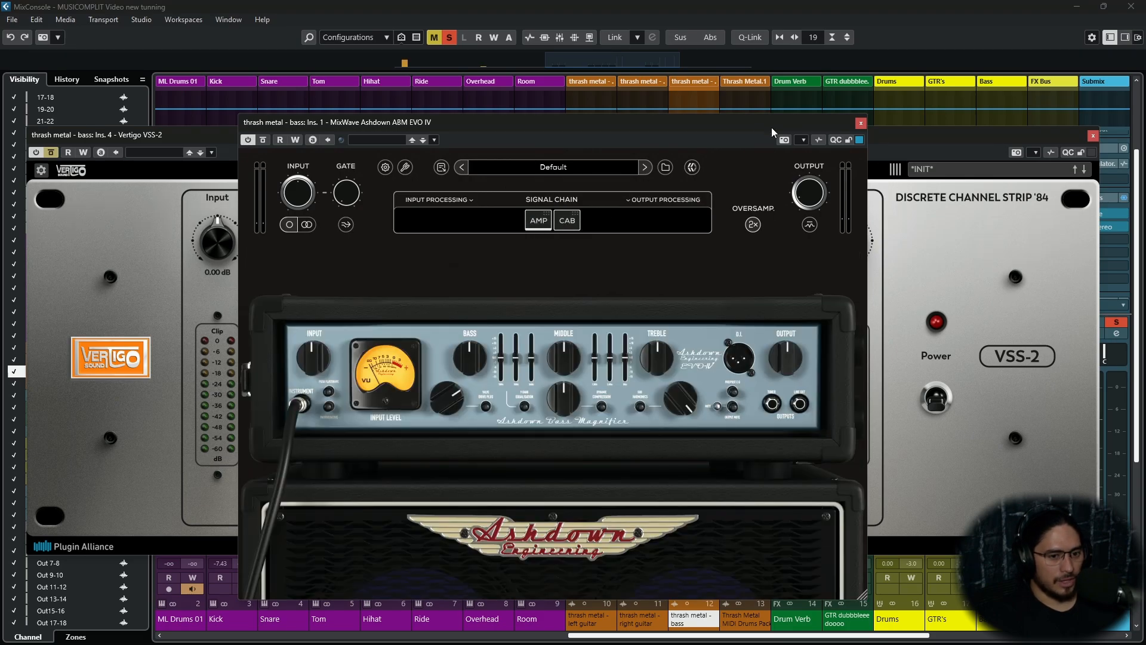
left_click_drag(739, 128, 714, 104)
left_click(836, 101)
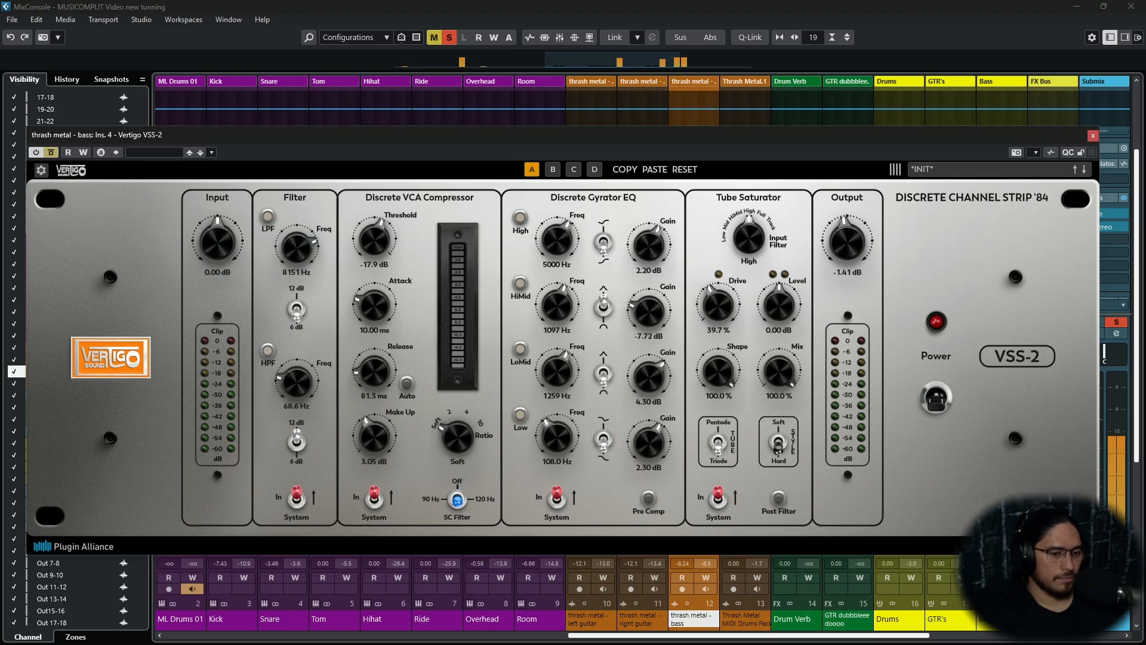
Compare the soloed bass with its VSS-2 insert active and bypassed, leaving the insert active
left_click(935, 397)
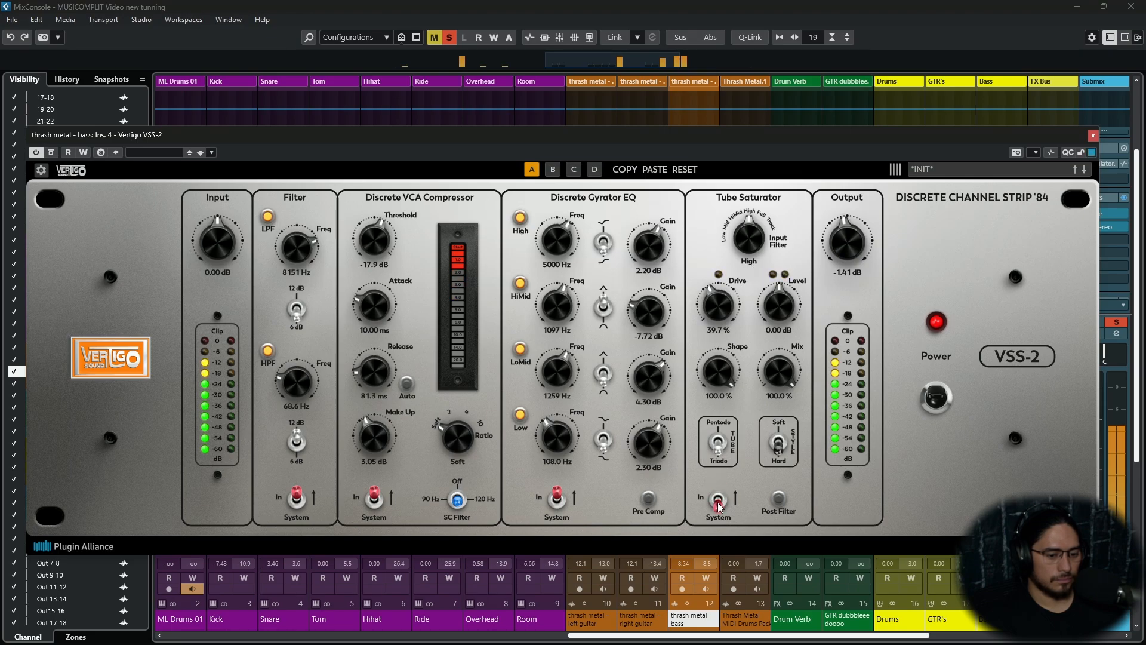
left_click(51, 153)
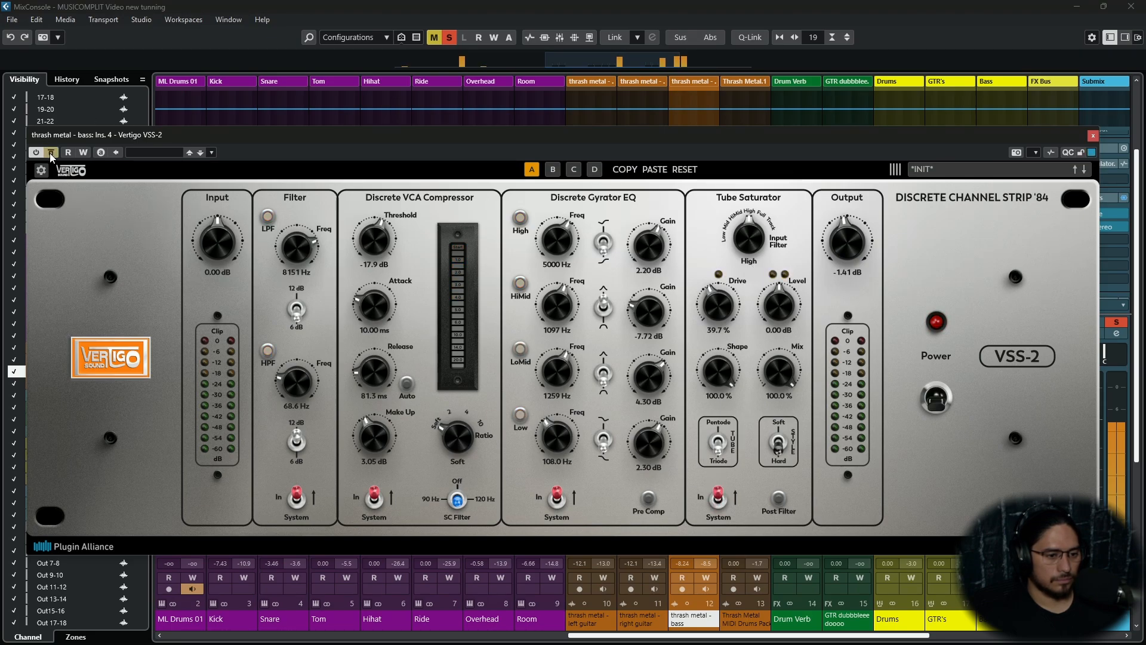
left_click(50, 152)
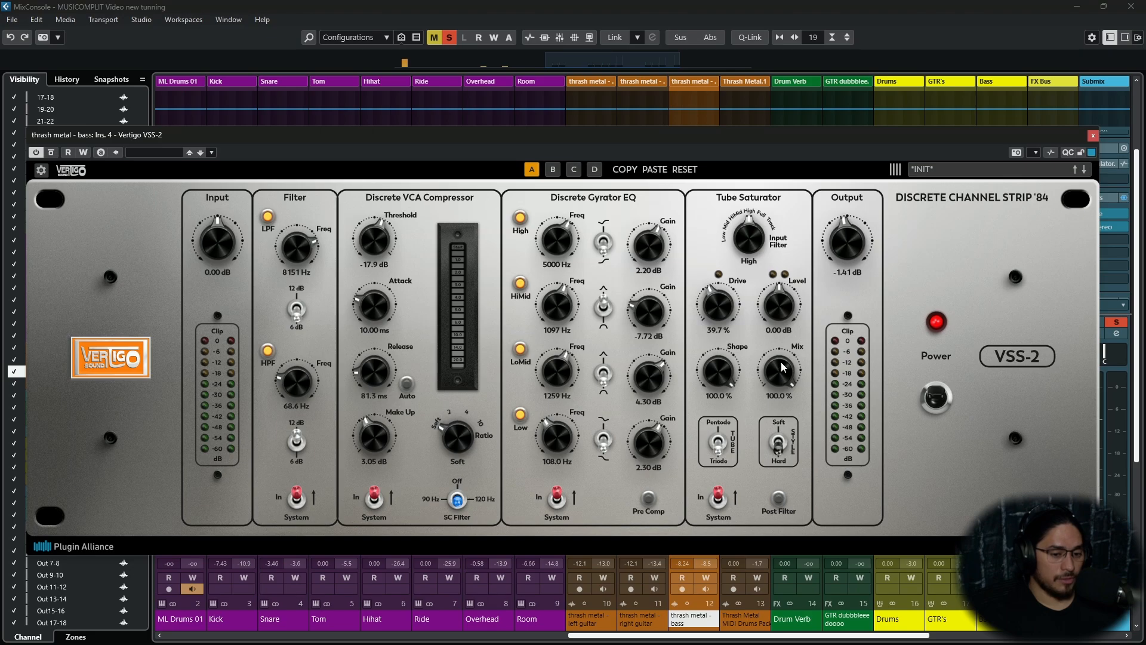
Play the soloed bass and compare it with the VSS-2's Tube Saturator section off and on, leaving it on
key("space")
left_click(718, 499)
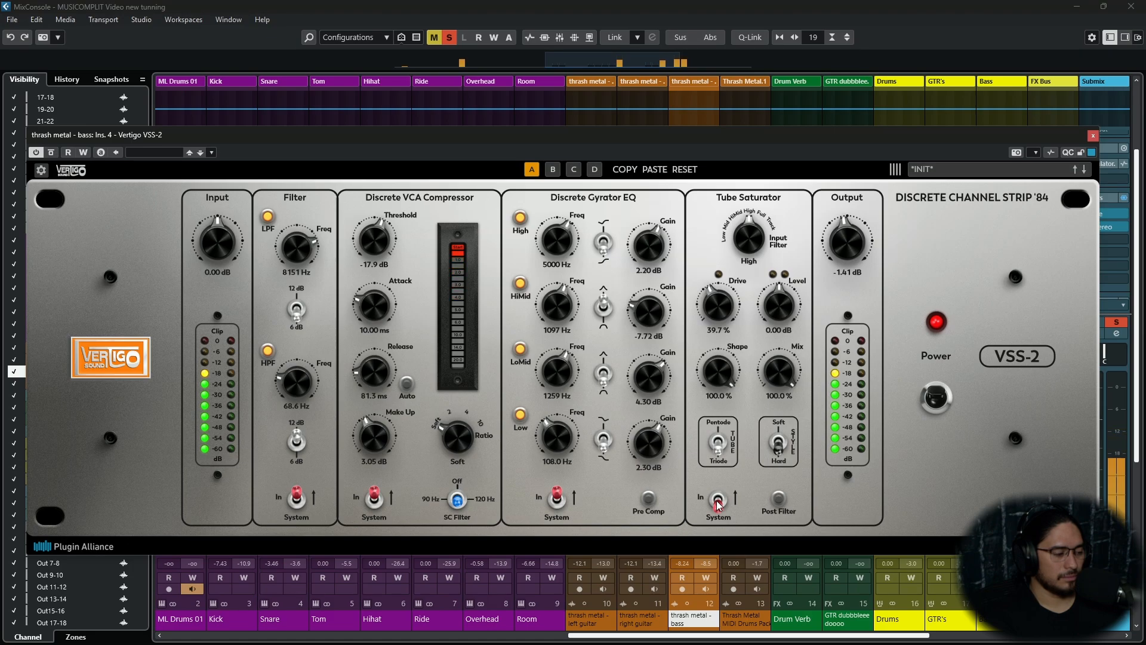
left_click(718, 502)
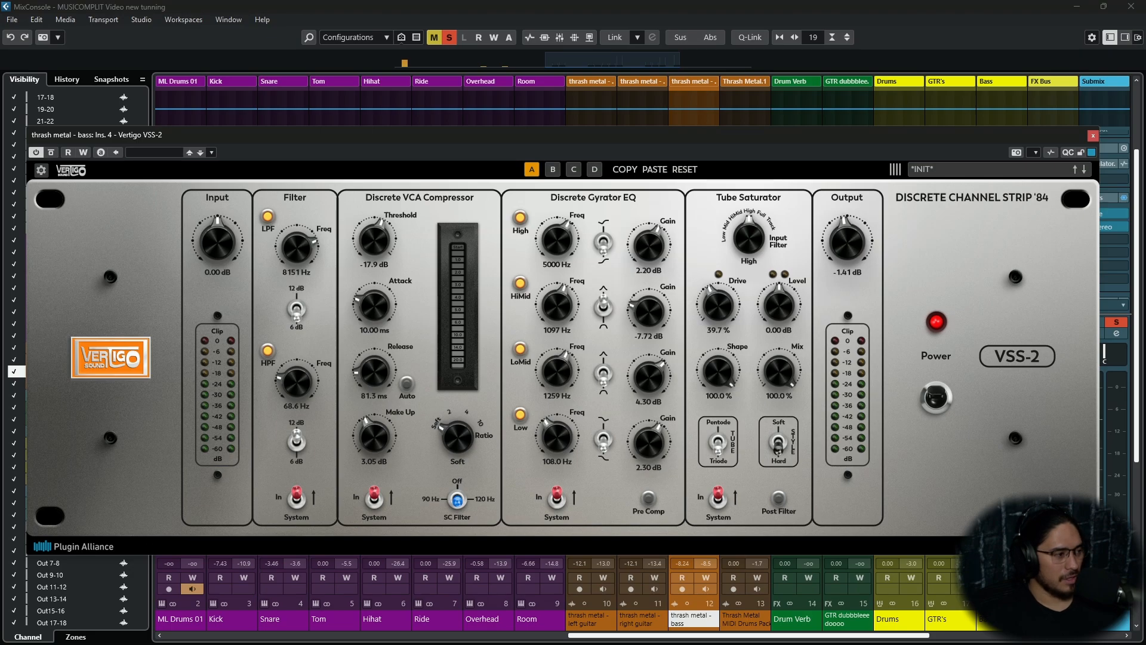
Clear the bass solo and compare the full mix with the bass VSS-2 bypassed and active, leaving it active
key("s")
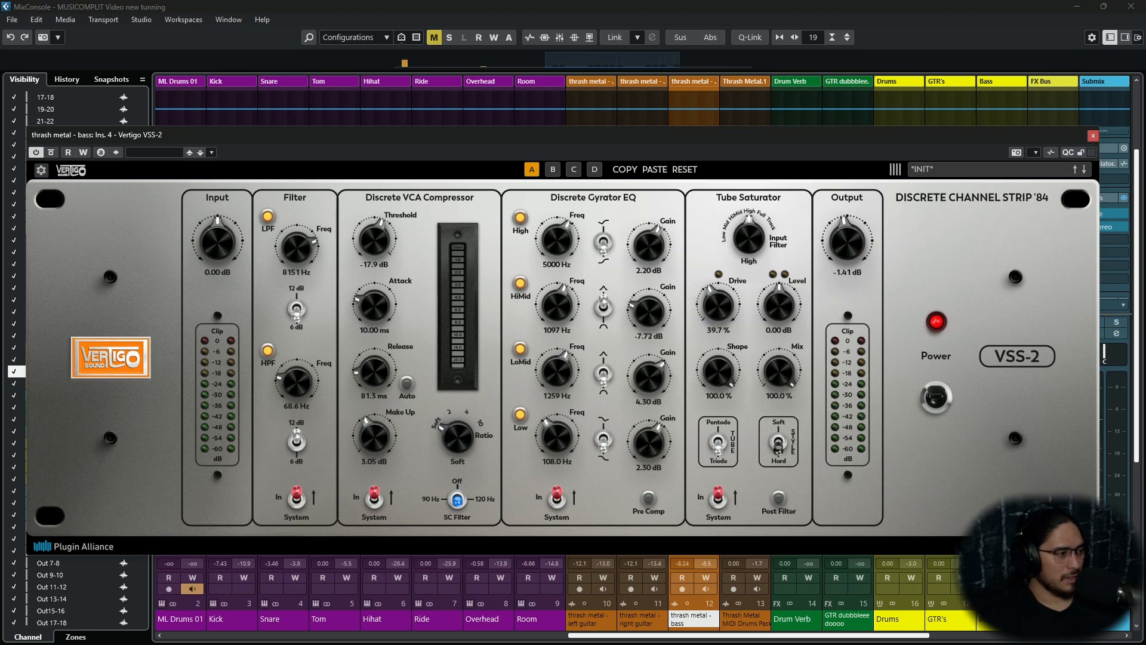
left_click(49, 153)
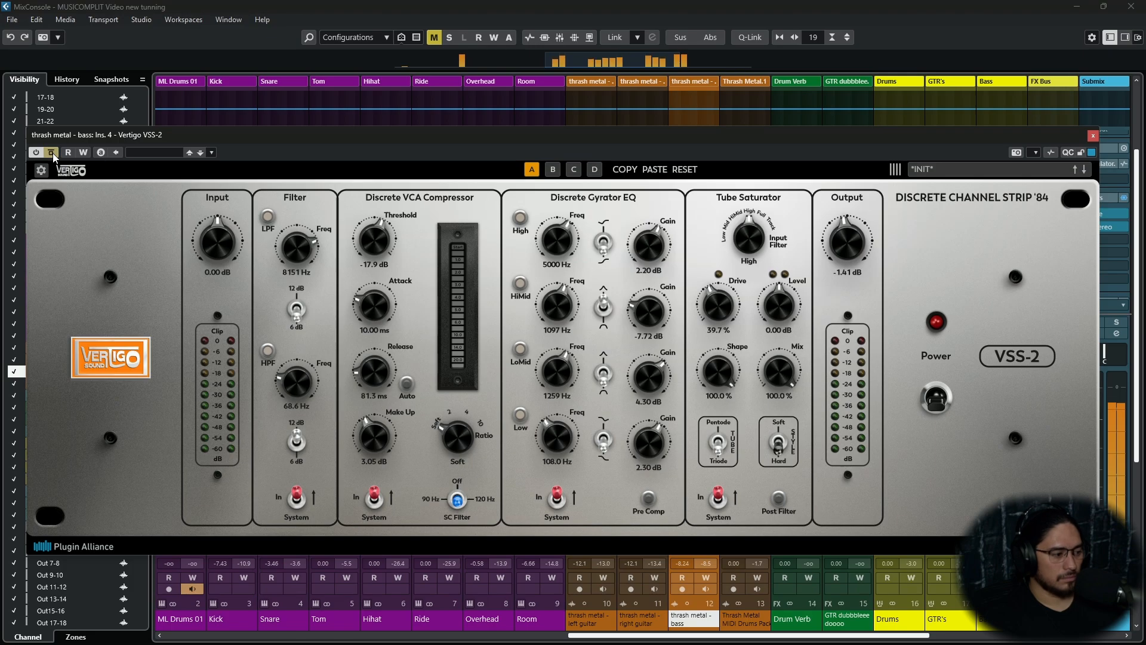
left_click(52, 152)
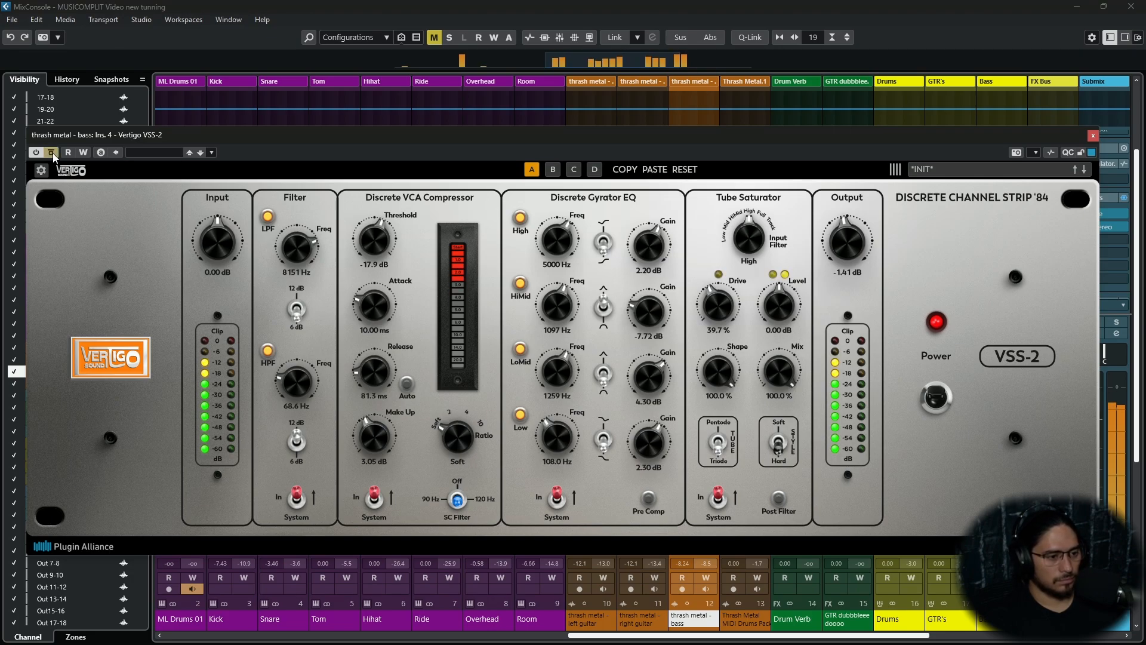
left_click(53, 153)
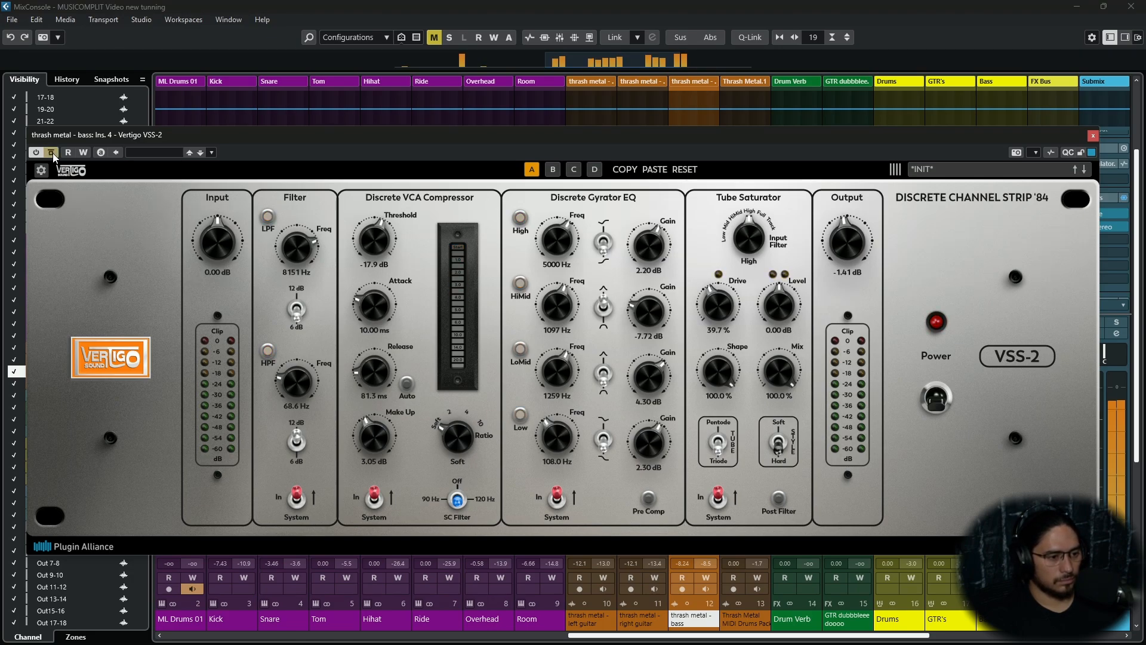
left_click(52, 153)
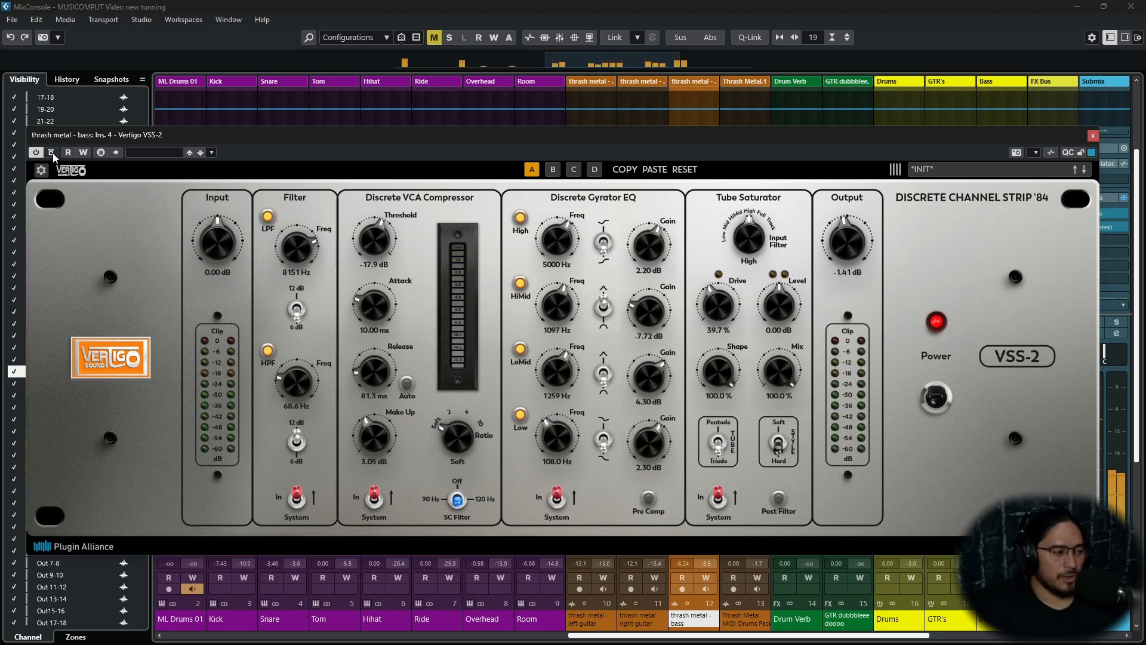
Set the bass VSS-2's output to -1.07 dB, compare the full mix with the insert bypassed and active, and close it active
double_click(846, 246)
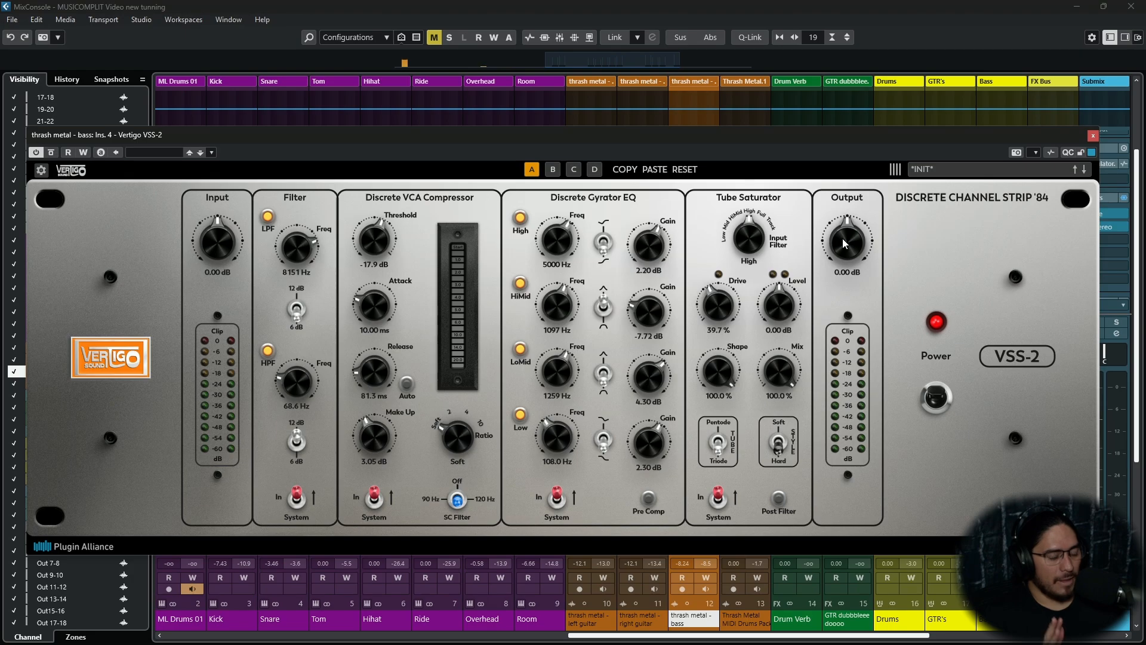
left_click_drag(843, 238, 846, 251)
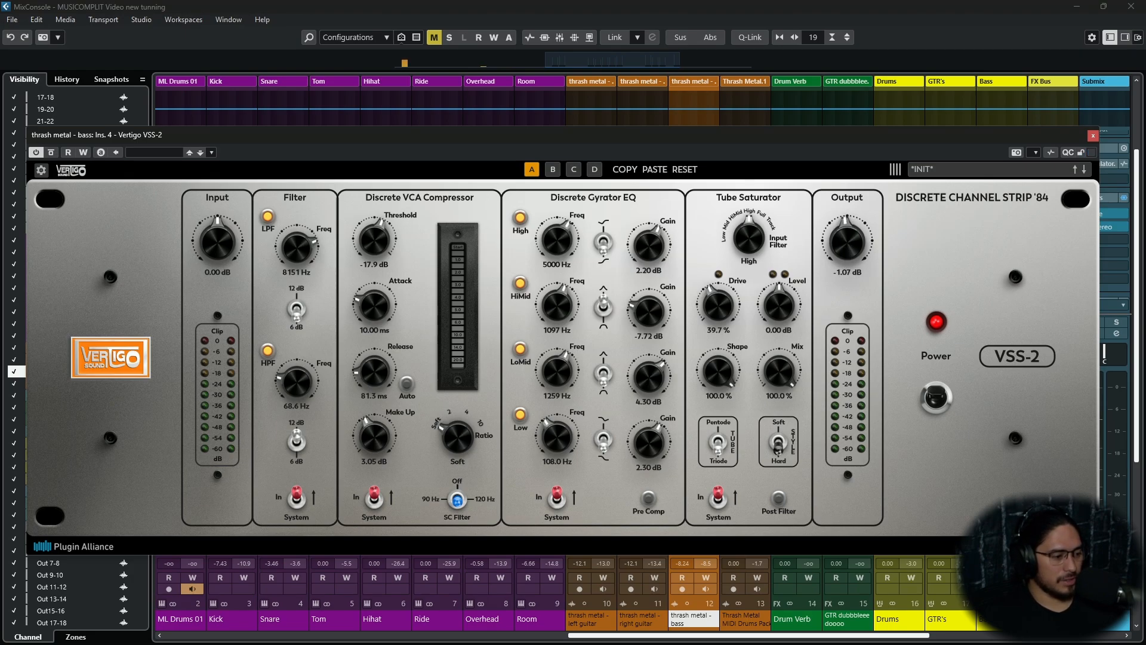
key("space")
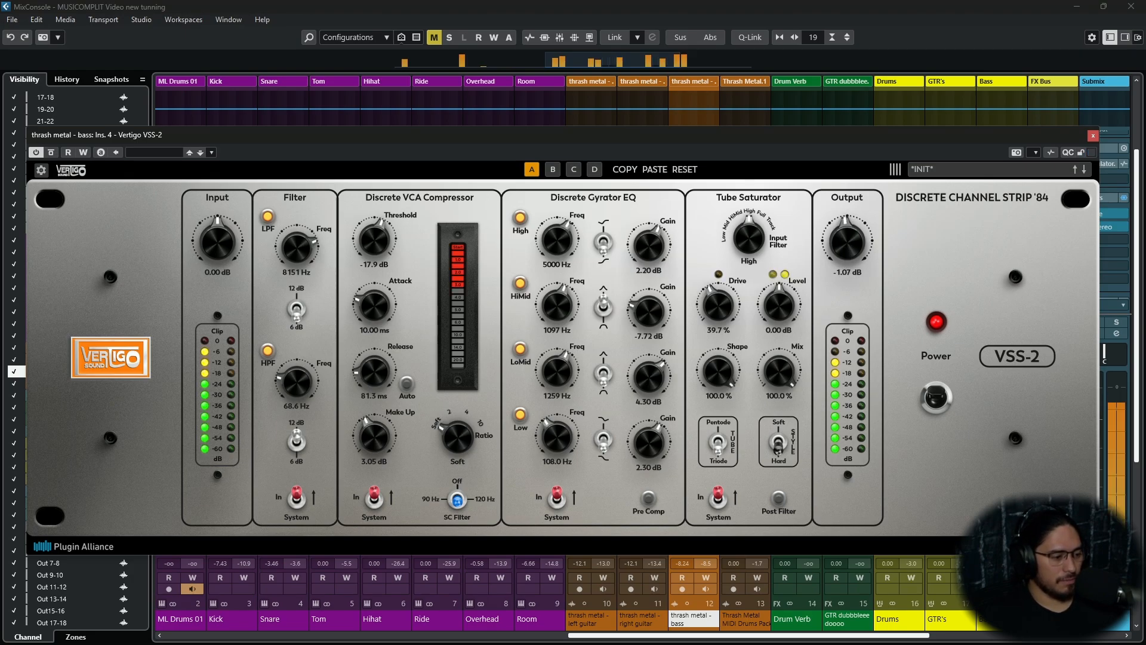
left_click(50, 153)
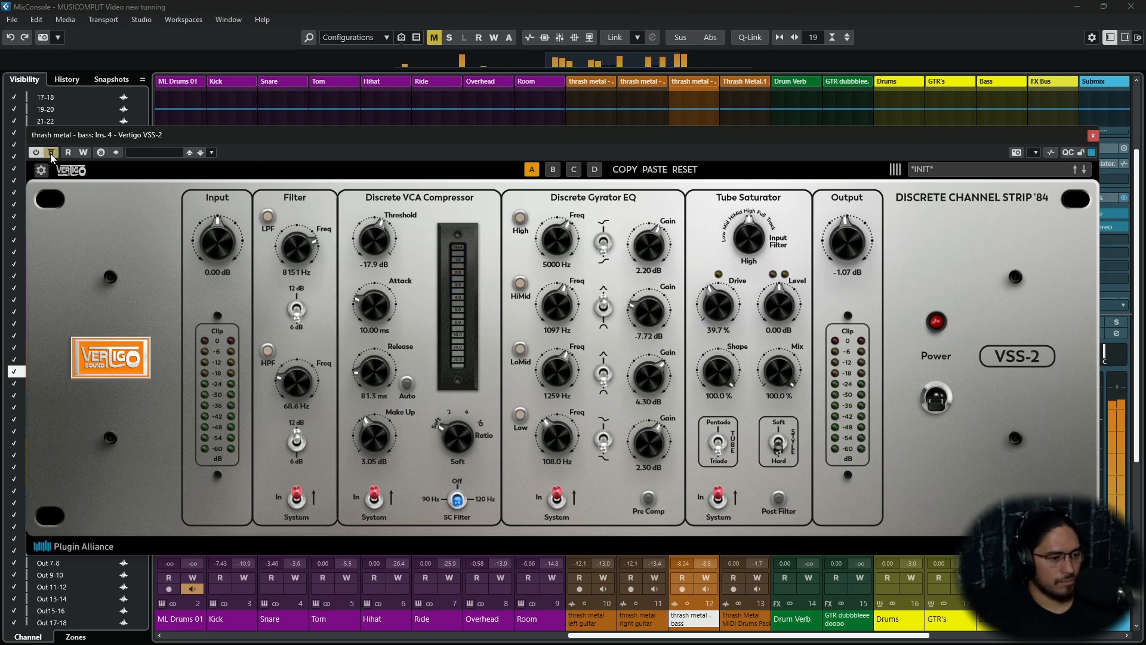
left_click(51, 152)
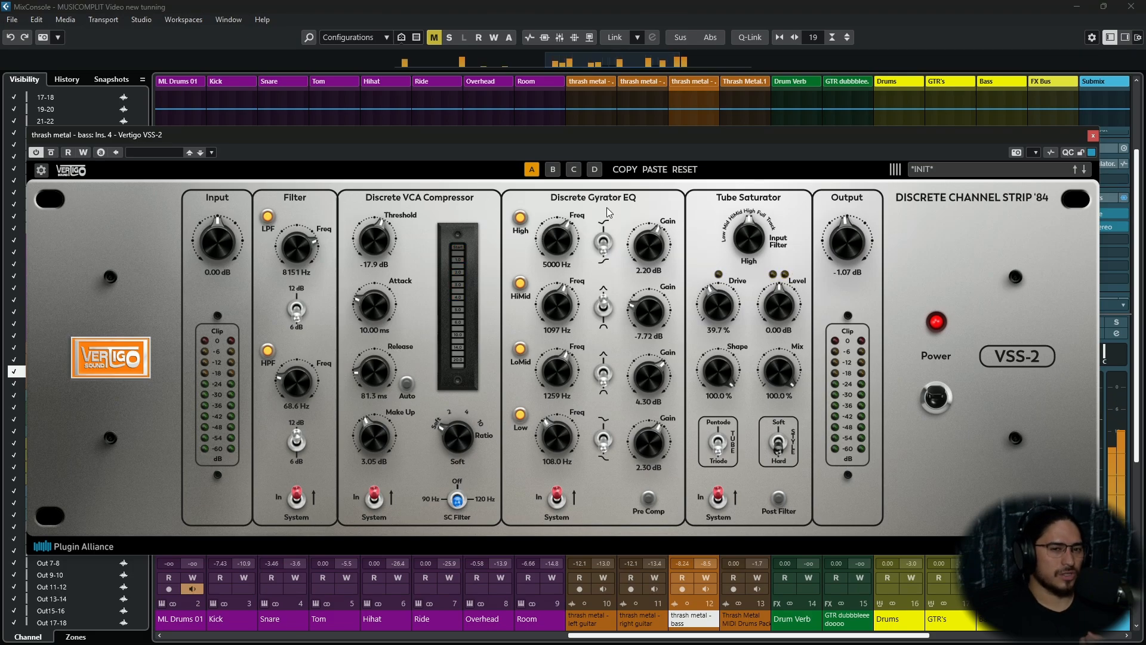
left_click(1093, 136)
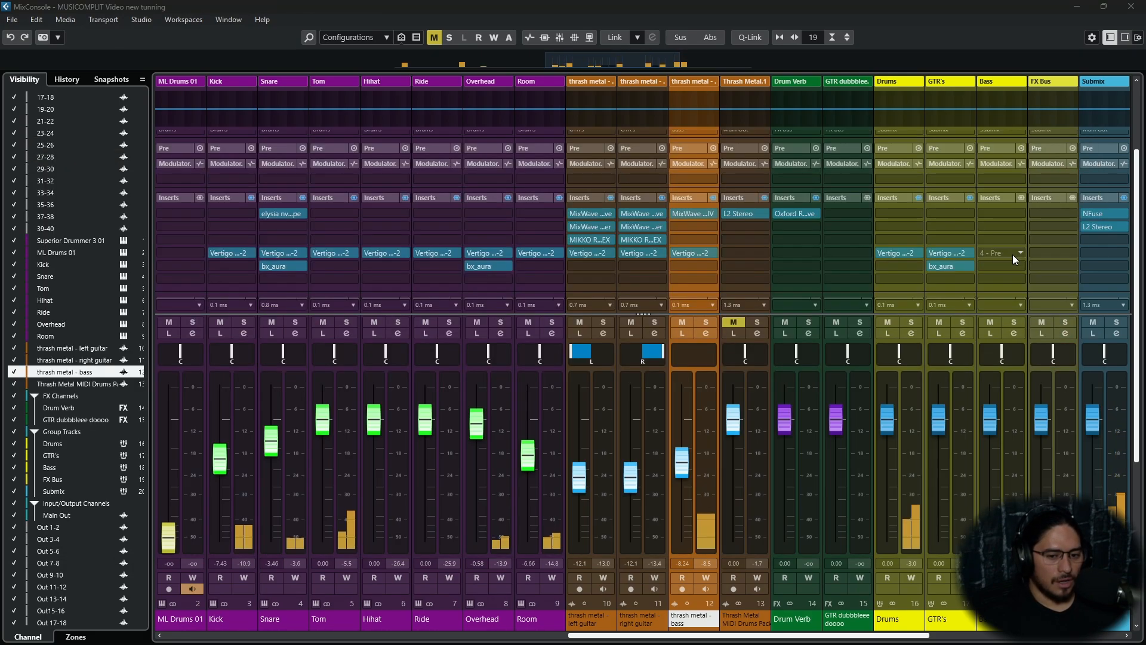
Open the Submix's NFuse insert and flip its Compressor section back and forth between its two sets of controls
left_click(1096, 215)
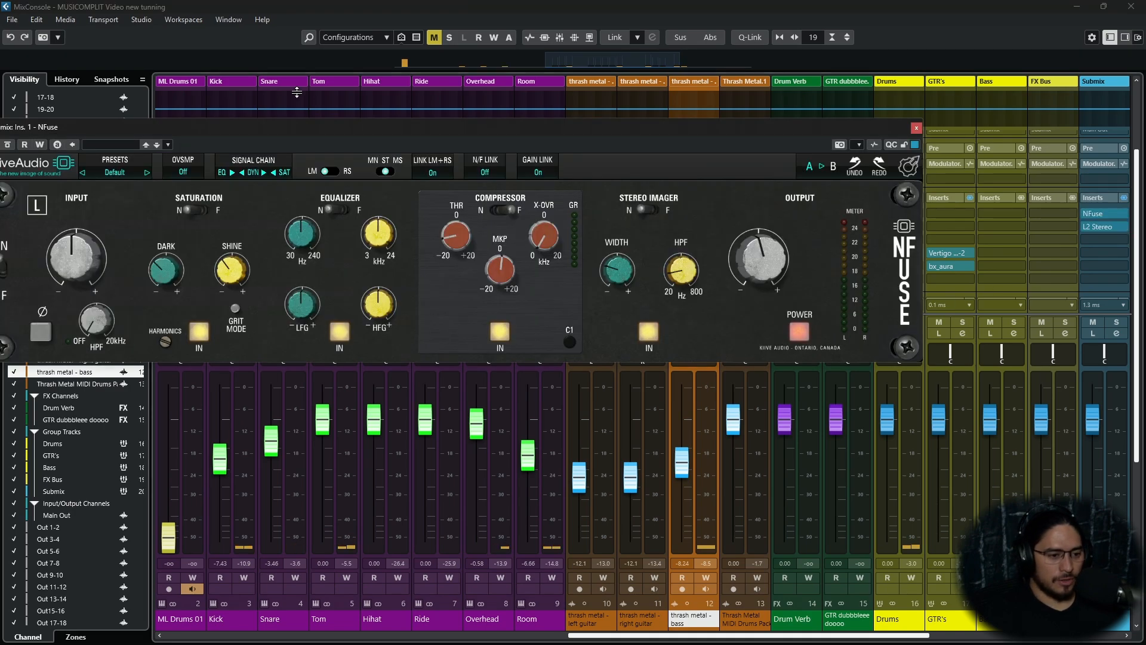
left_click_drag(261, 126, 417, 238)
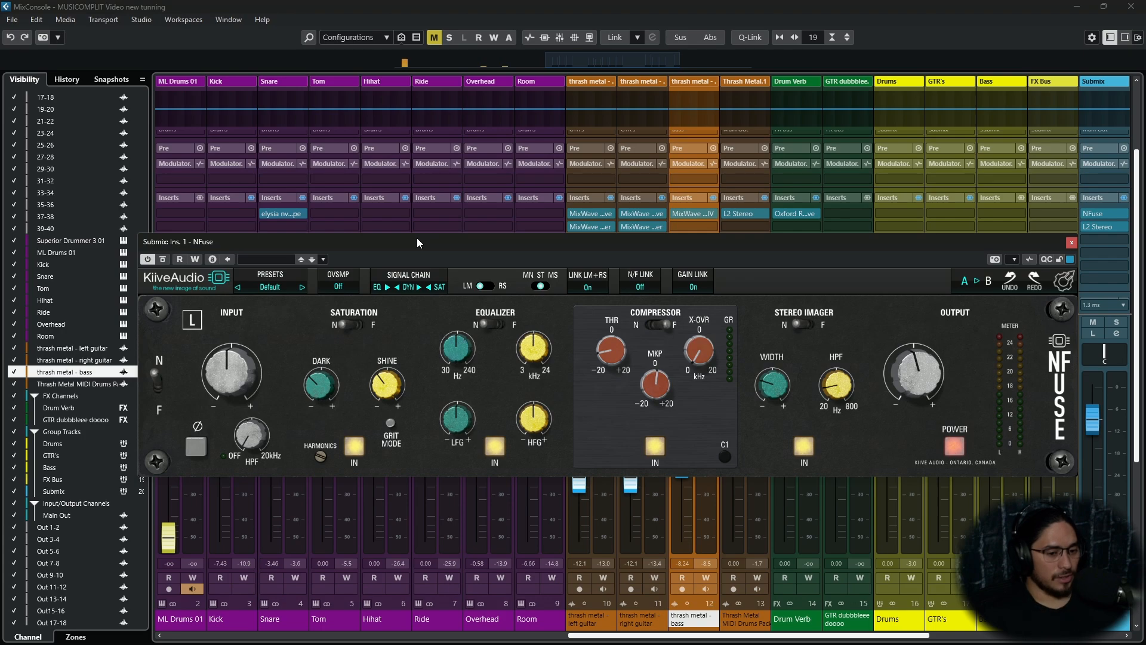
left_click(726, 456)
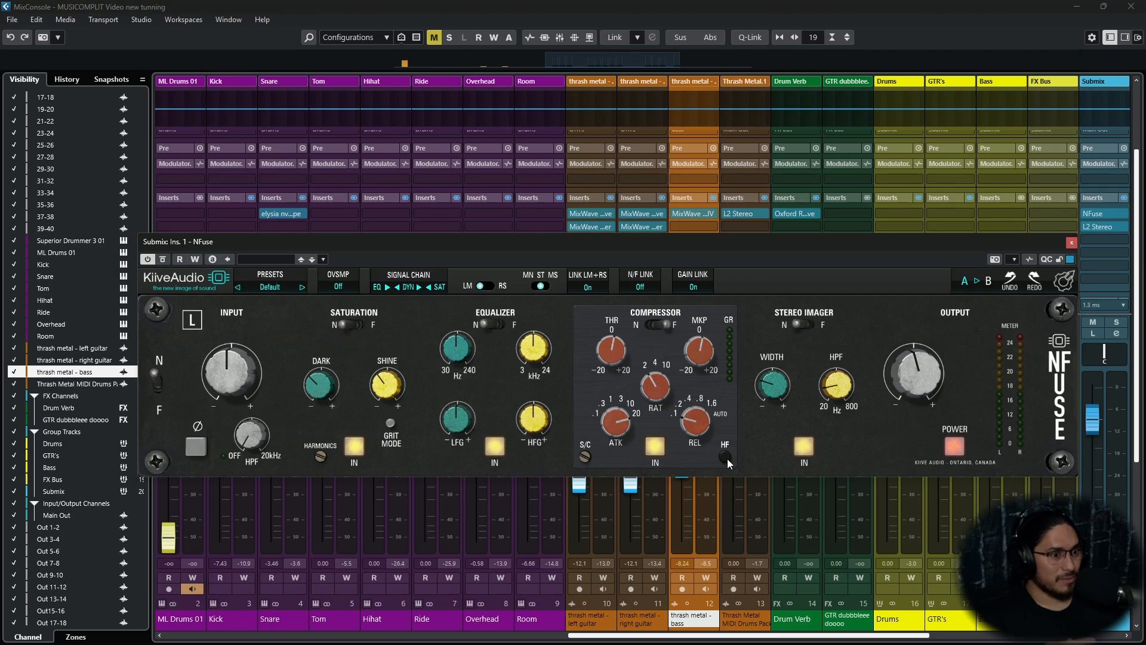
left_click(726, 457)
left_click(726, 457)
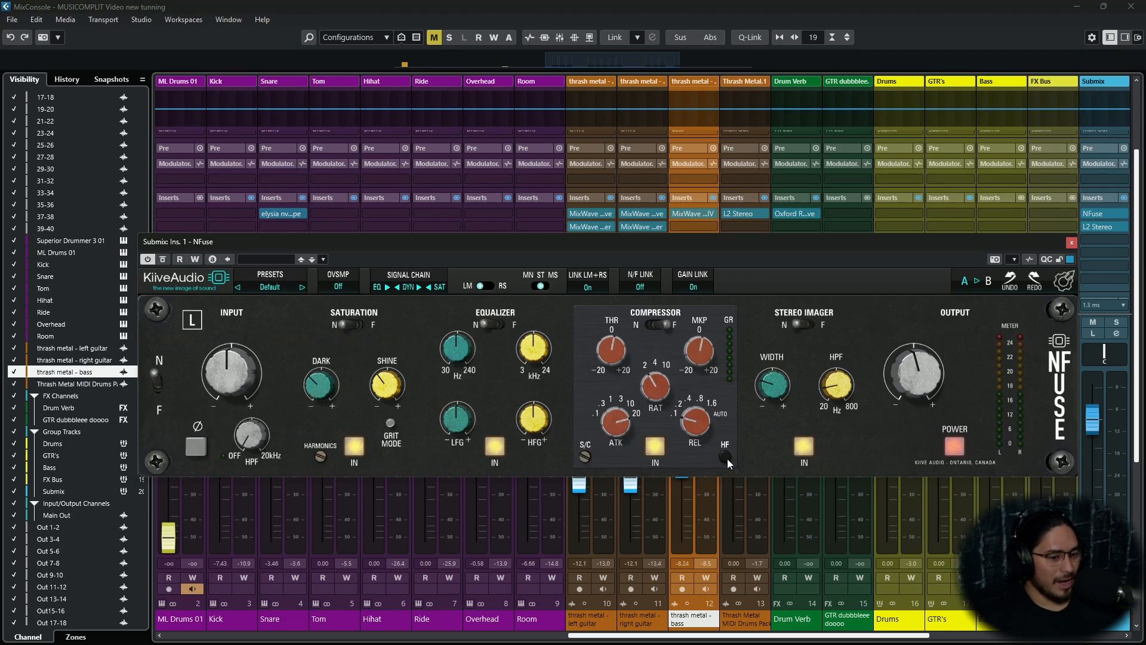
left_click(726, 456)
left_click(725, 456)
left_click(726, 456)
left_click(726, 457)
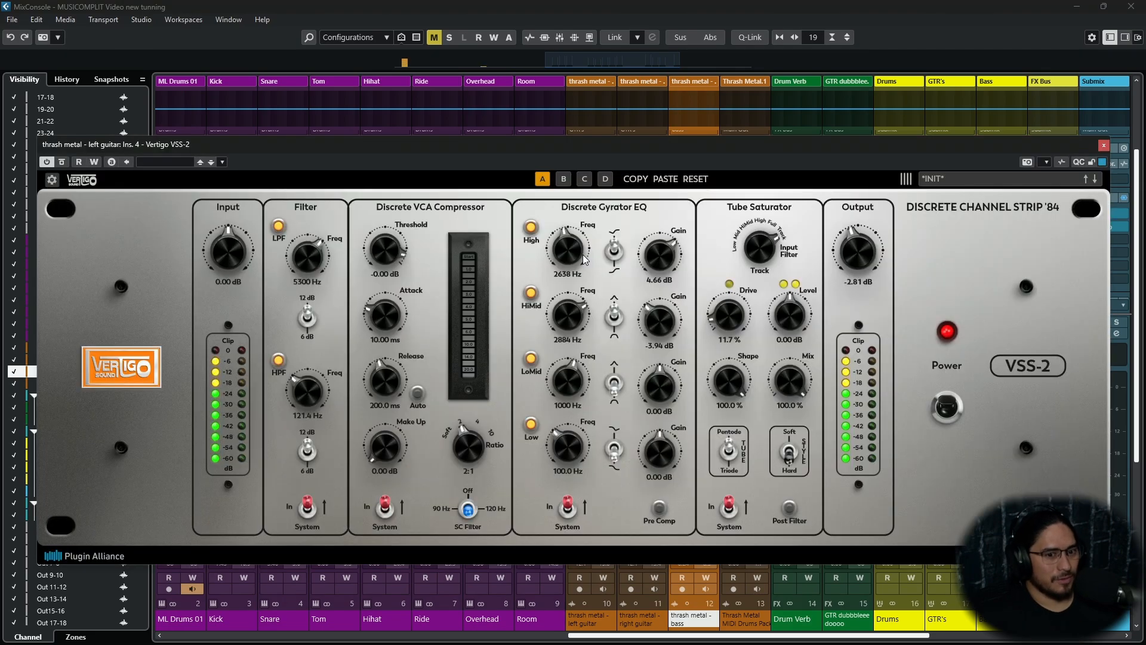